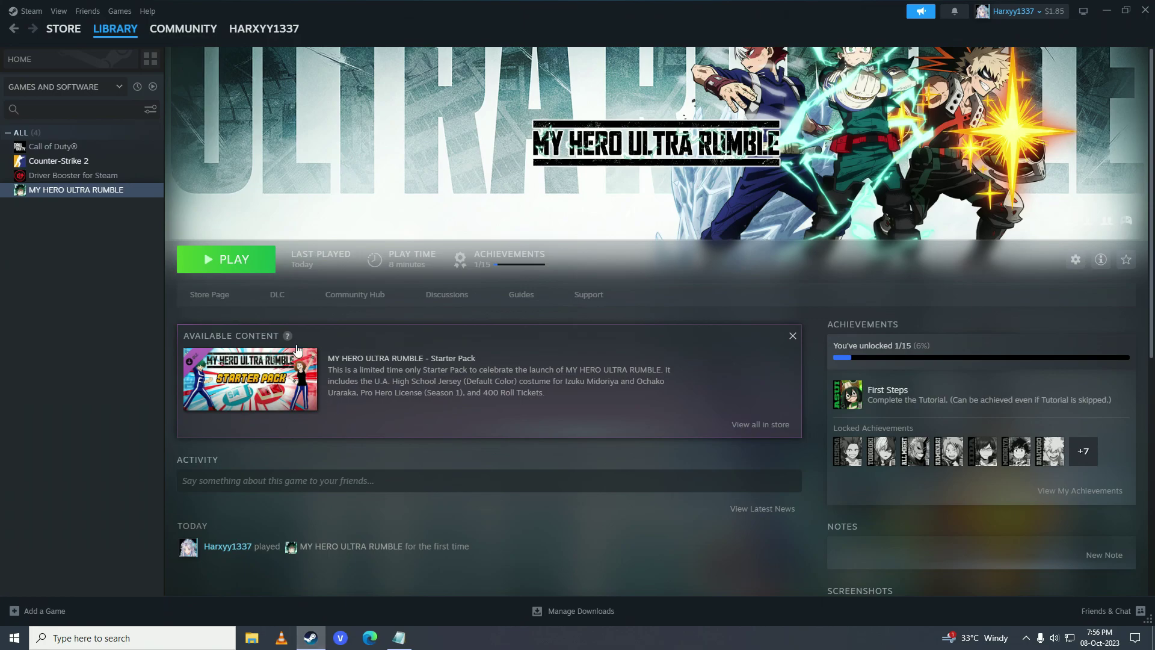
Browse to the installation folder of MY HERO ULTRA RUMBLE from the game's Installed Files properties.
right_click(93, 191)
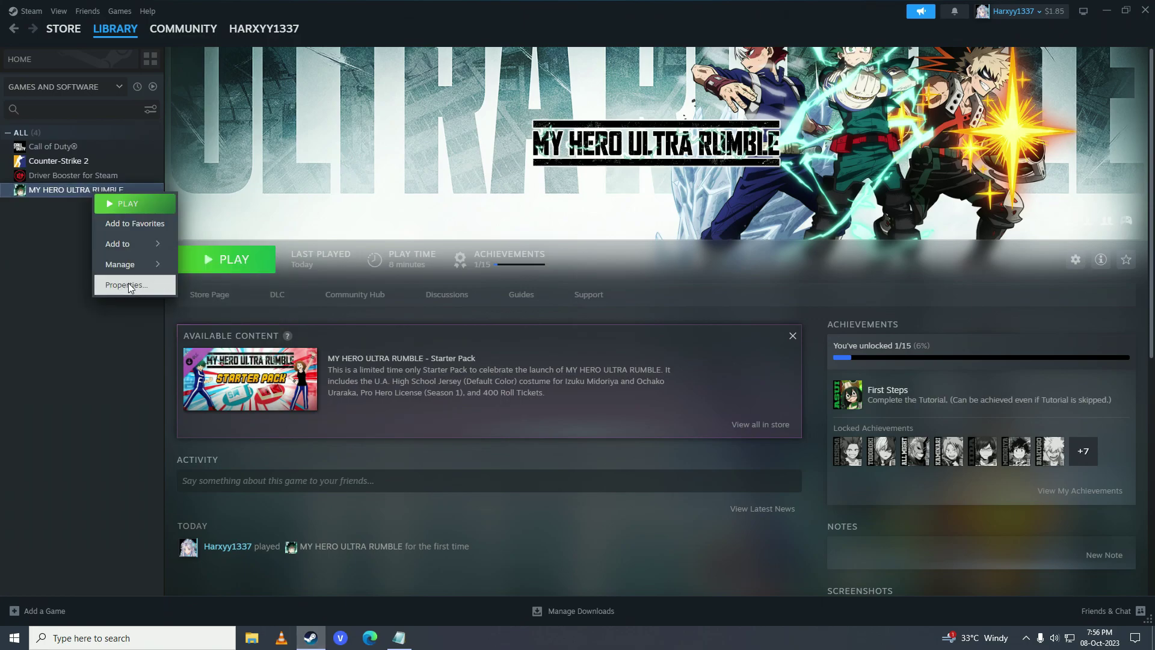
click(129, 286)
click(401, 252)
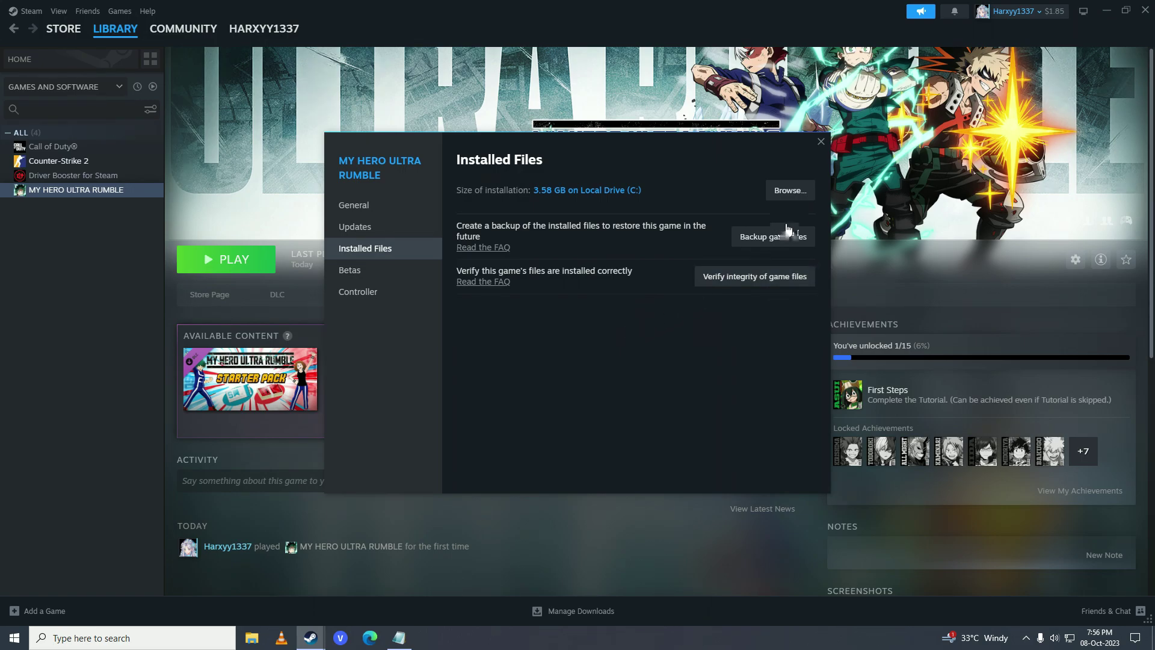
click(798, 192)
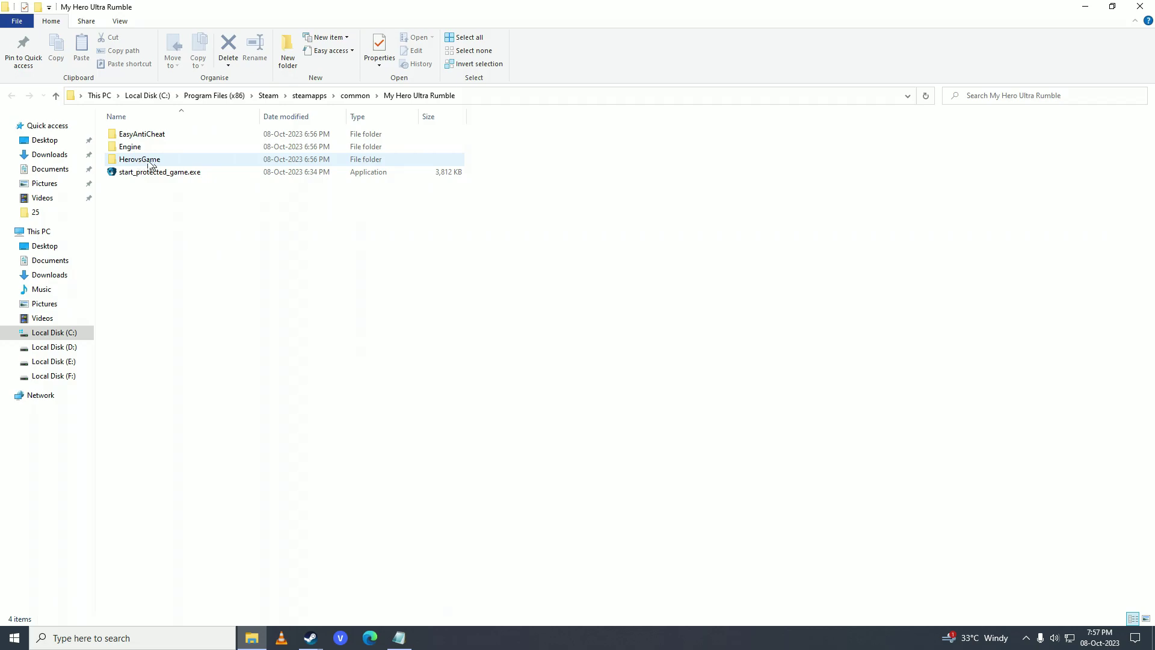
Navigate through HerovsGame and Binaries to the Win64 folder and select MHUR.exe.
double_click(144, 159)
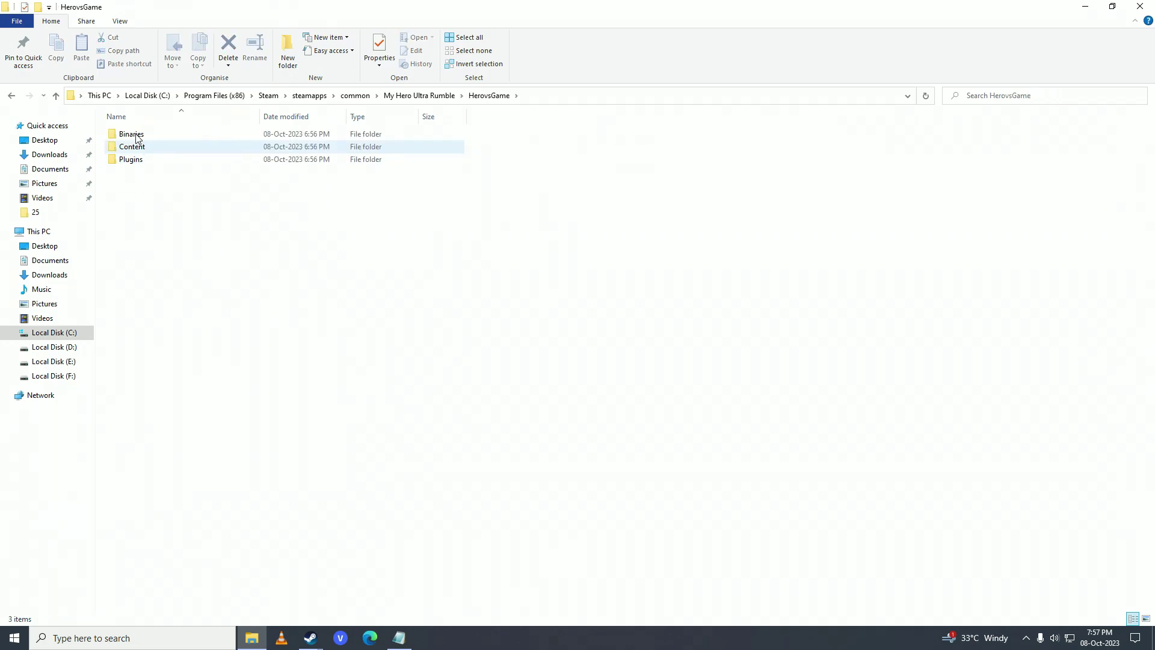
double_click(151, 135)
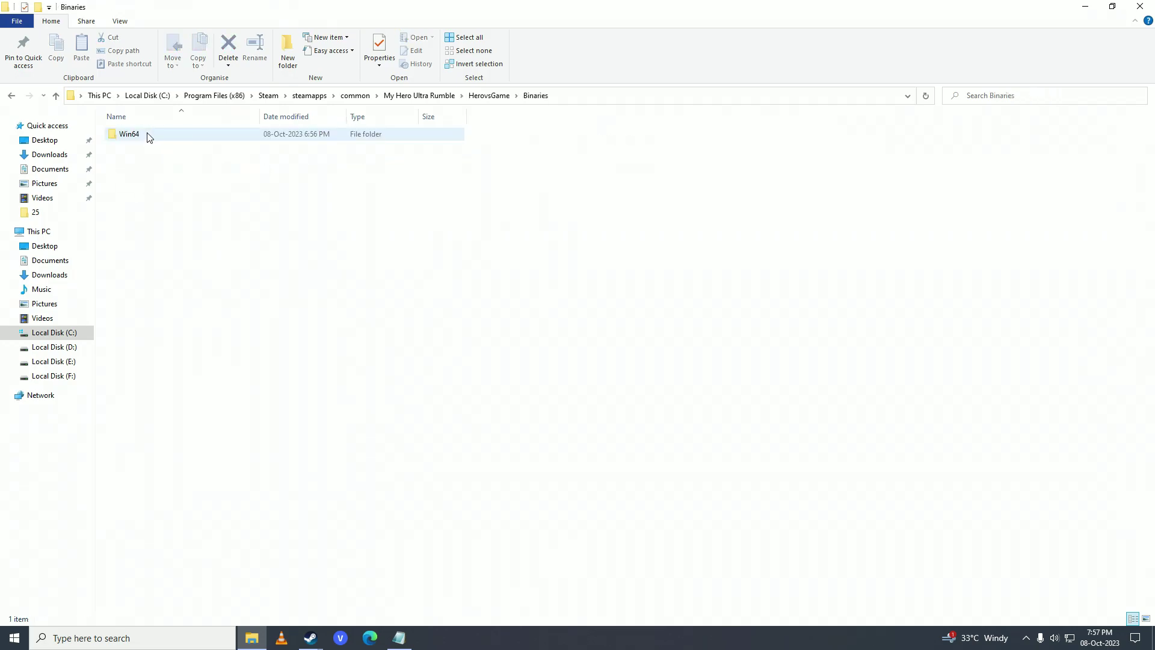
double_click(151, 136)
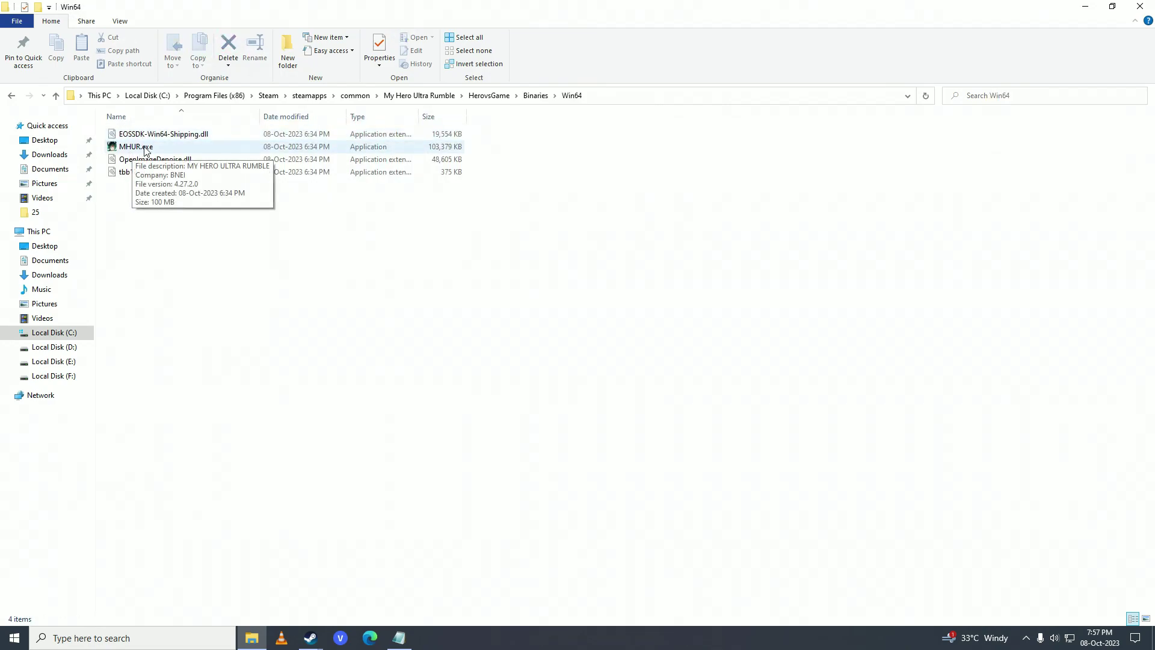
click(148, 151)
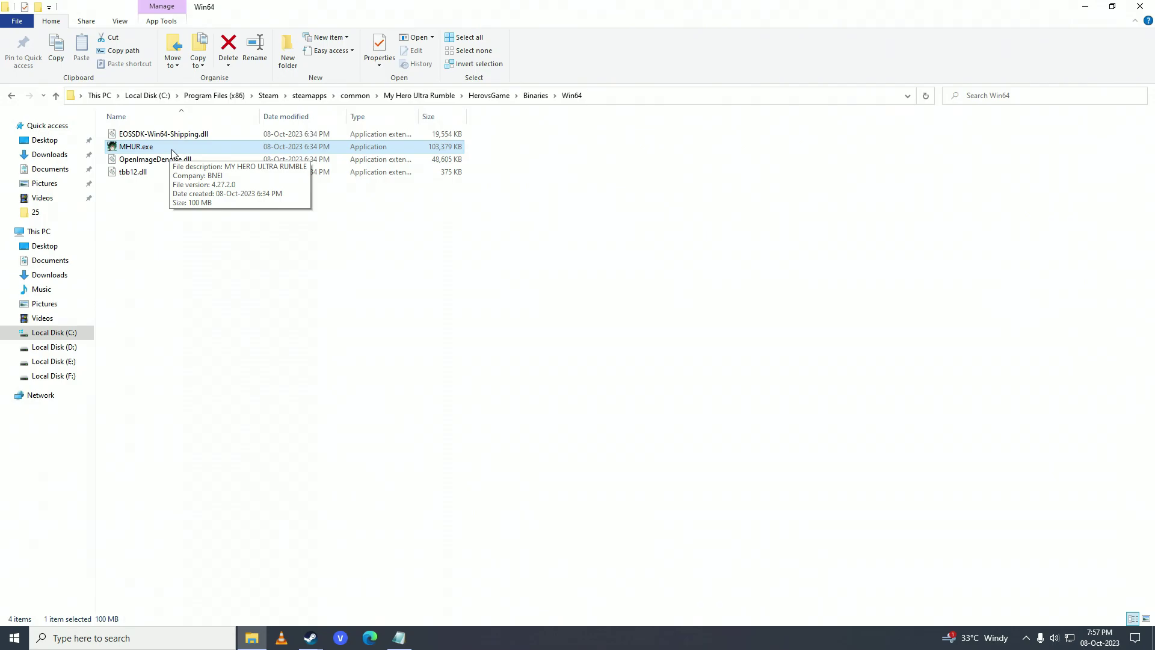
click(259, 581)
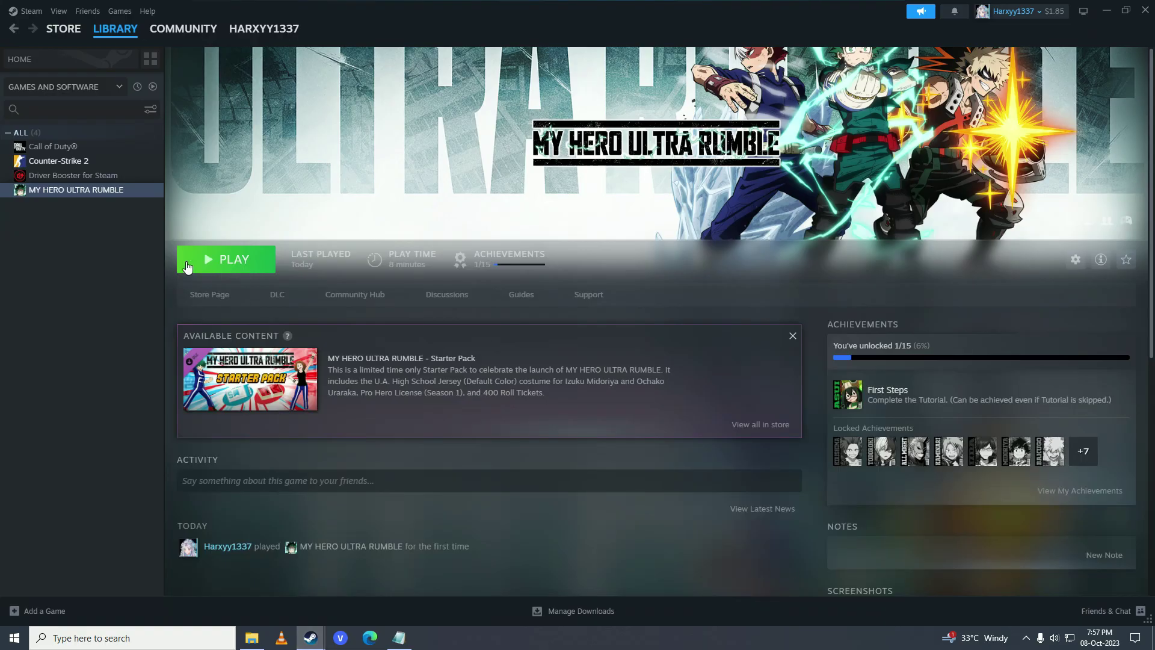
click(252, 638)
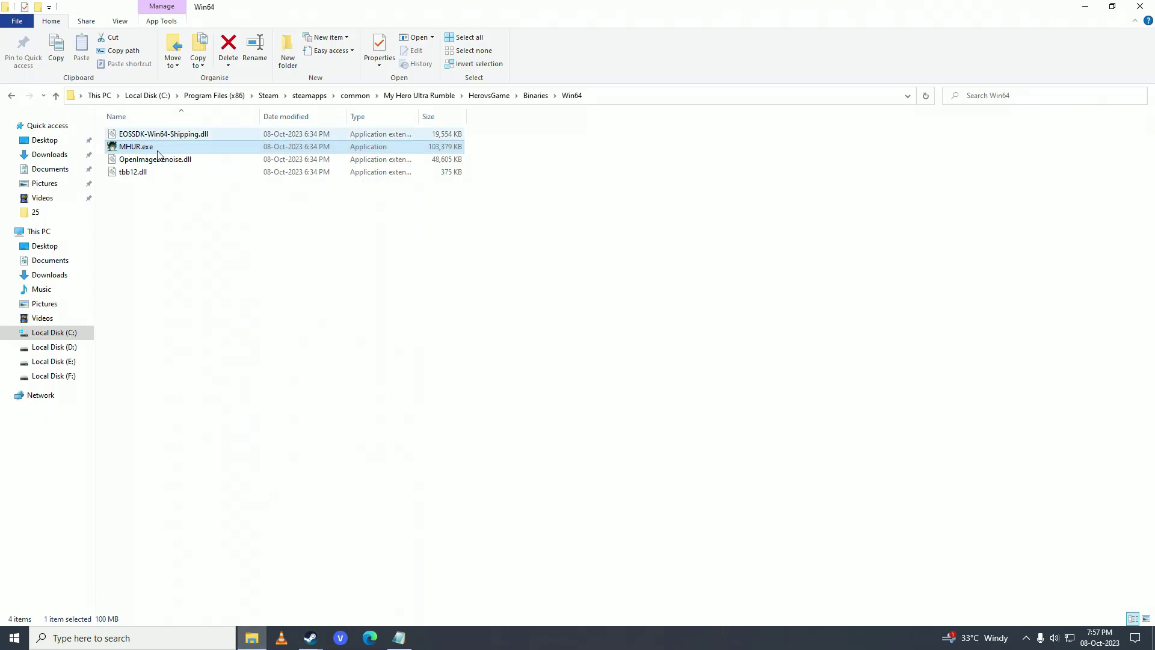
click(268, 245)
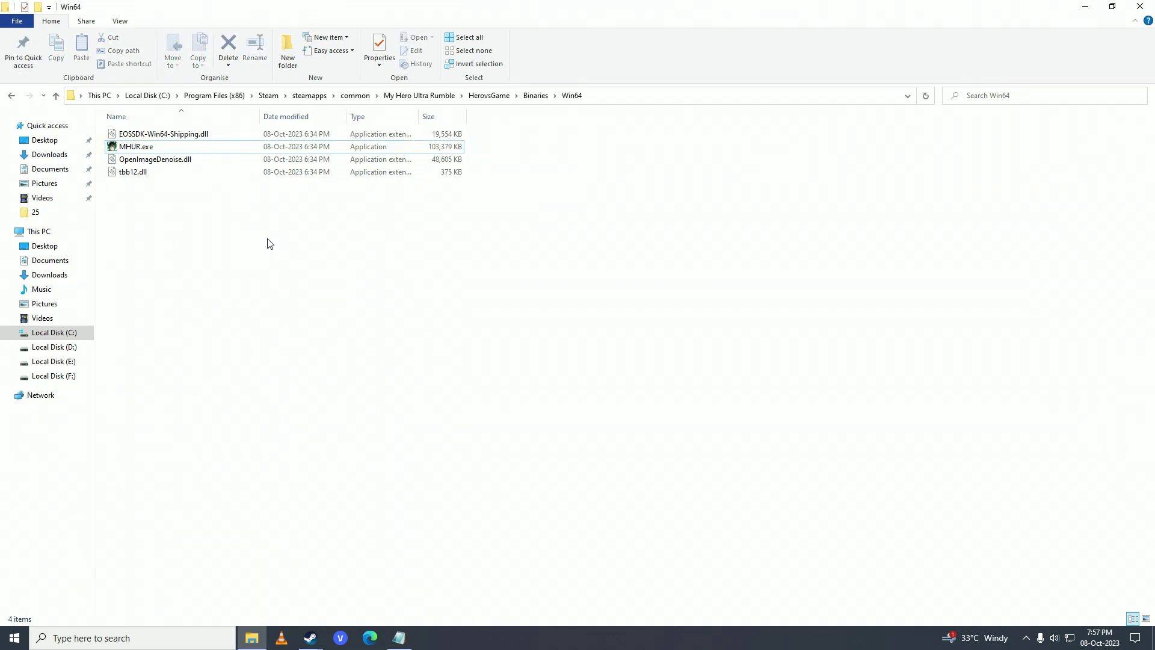
Set MHUR.exe to run in compatibility mode for Windows 7 in its file properties.
right_click(147, 149)
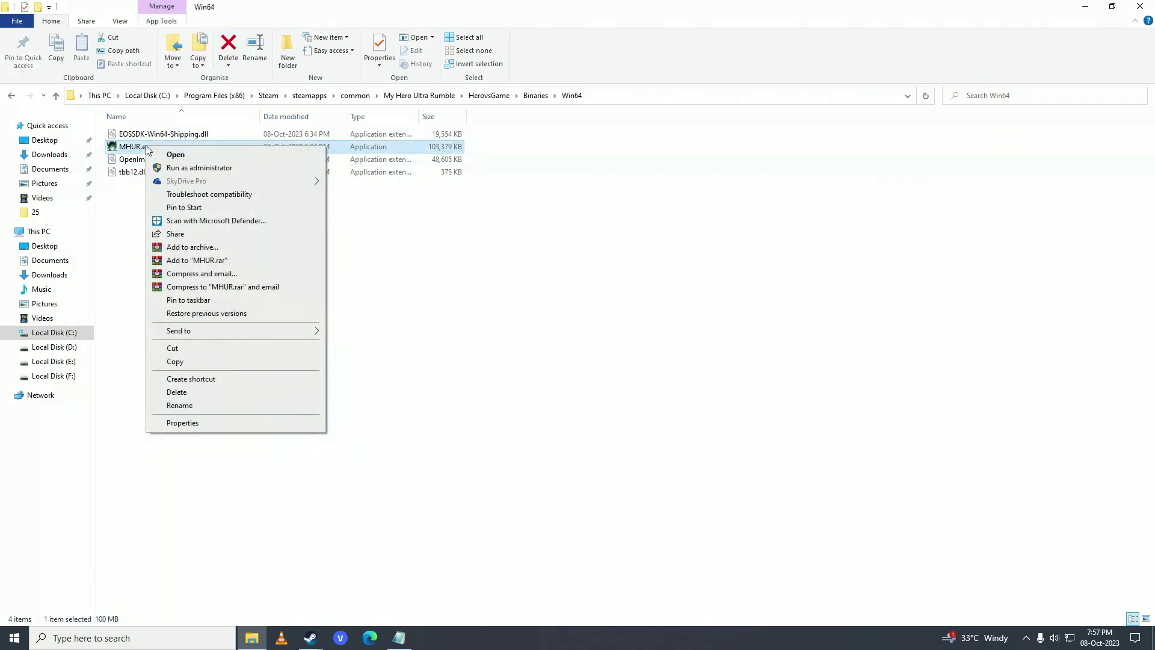
click(193, 425)
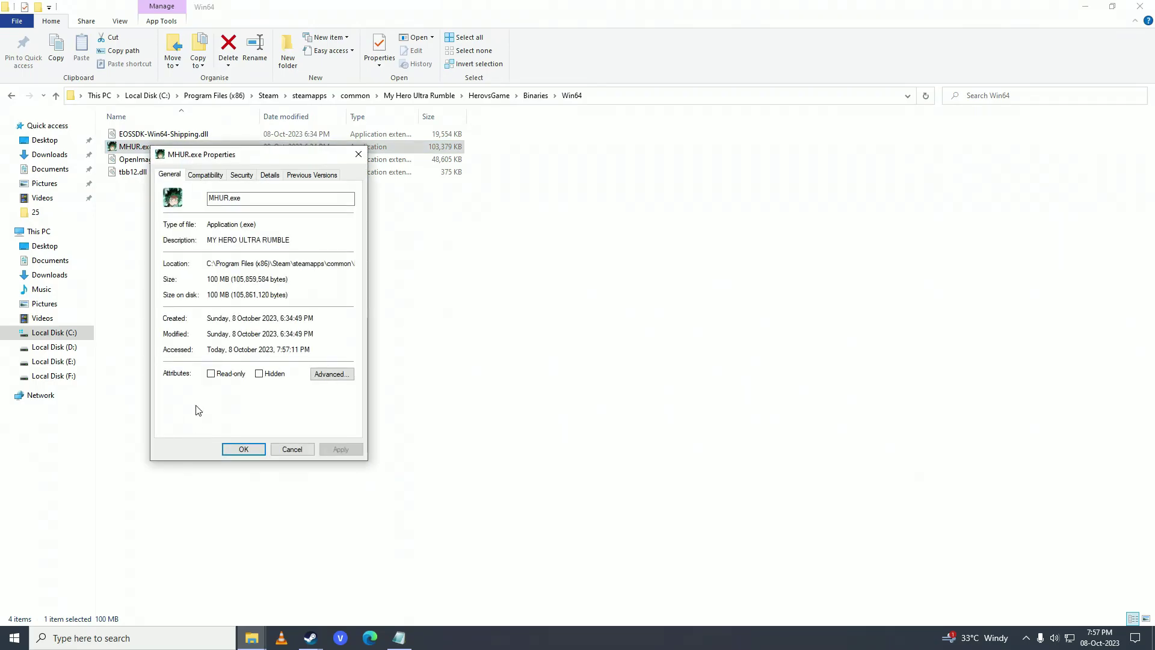
click(205, 176)
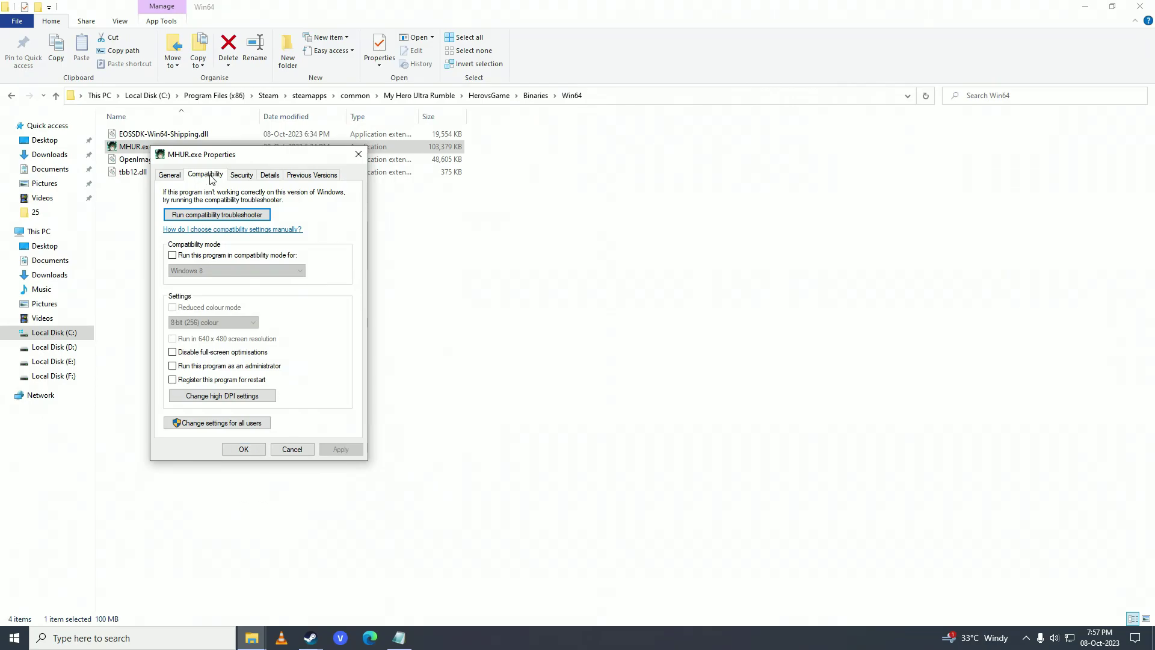
click(205, 256)
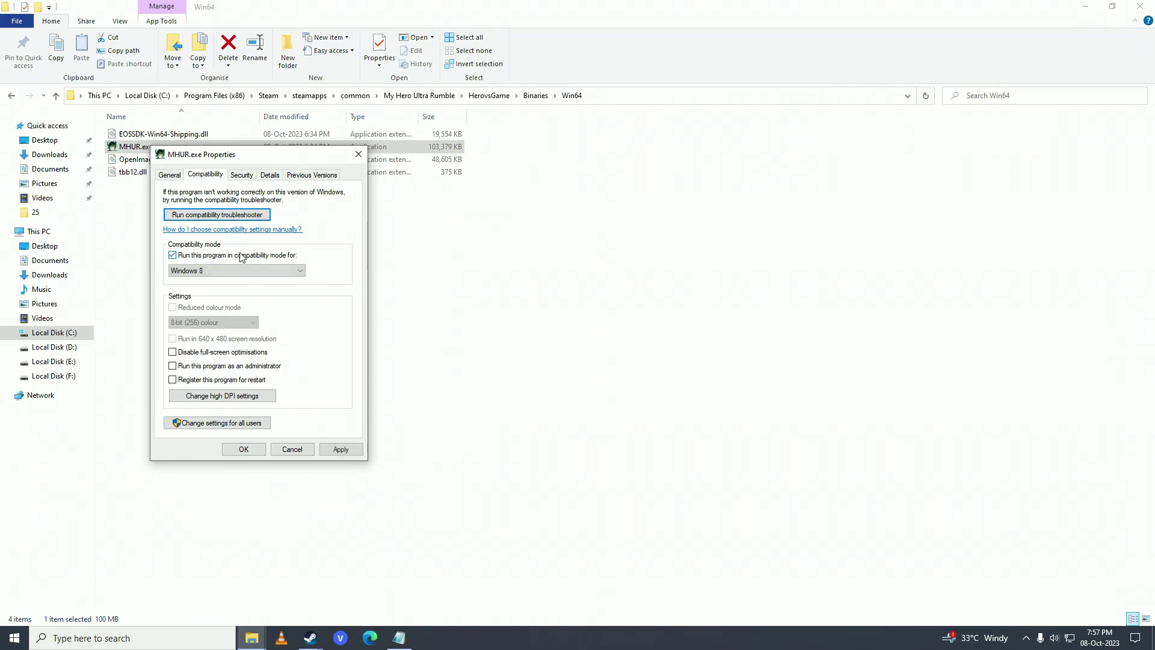
click(285, 272)
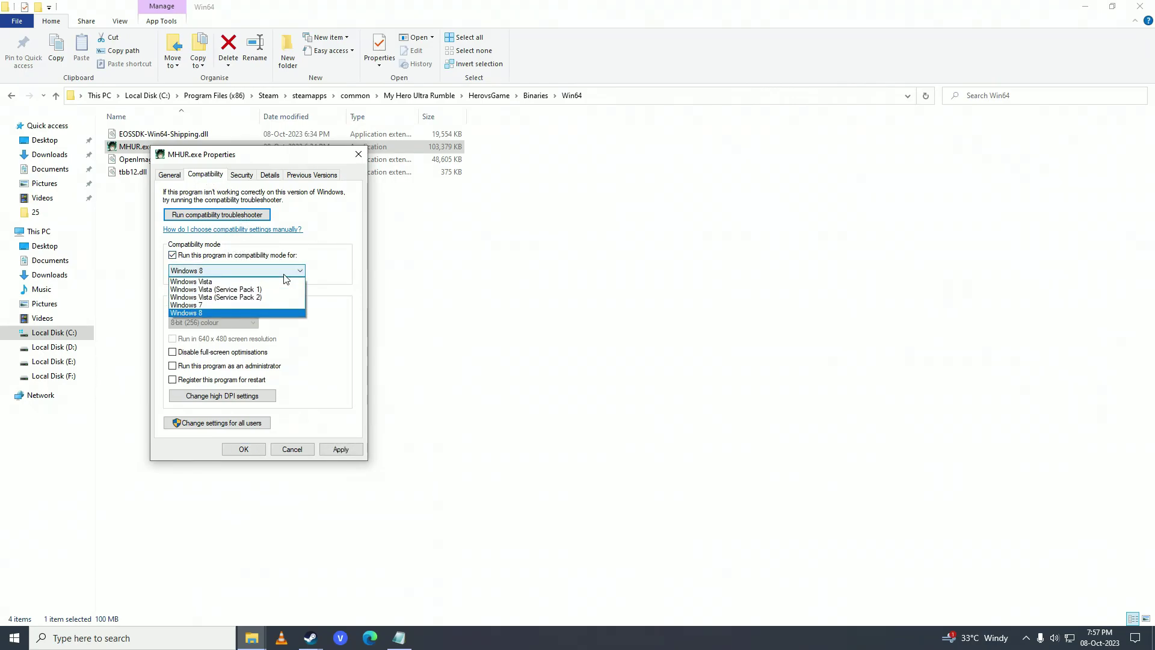
click(260, 306)
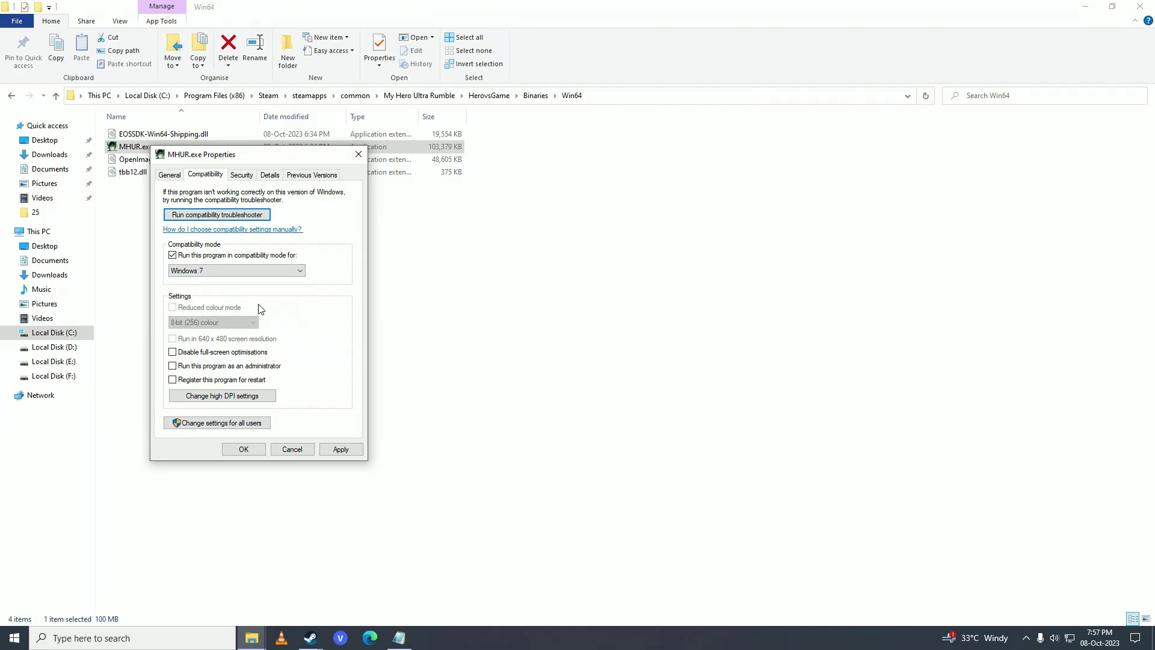
Disable full-screen optimisations, run MHUR.exe as an administrator, save the properties and close the folder window.
click(199, 354)
click(245, 450)
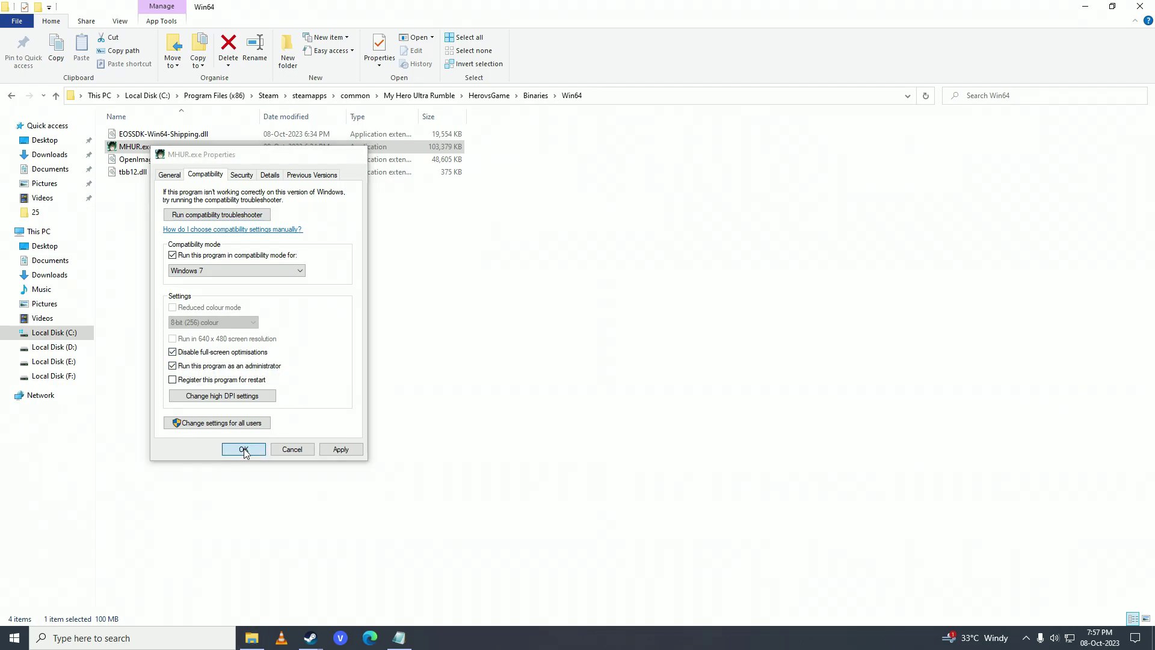
click(364, 354)
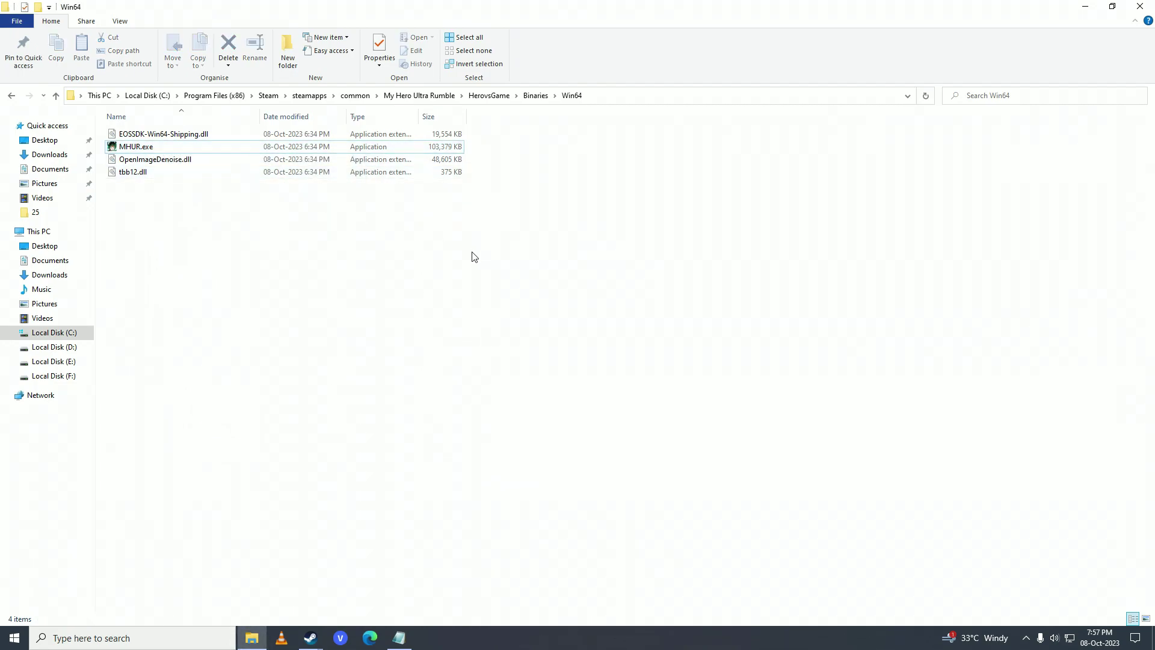
click(1140, 7)
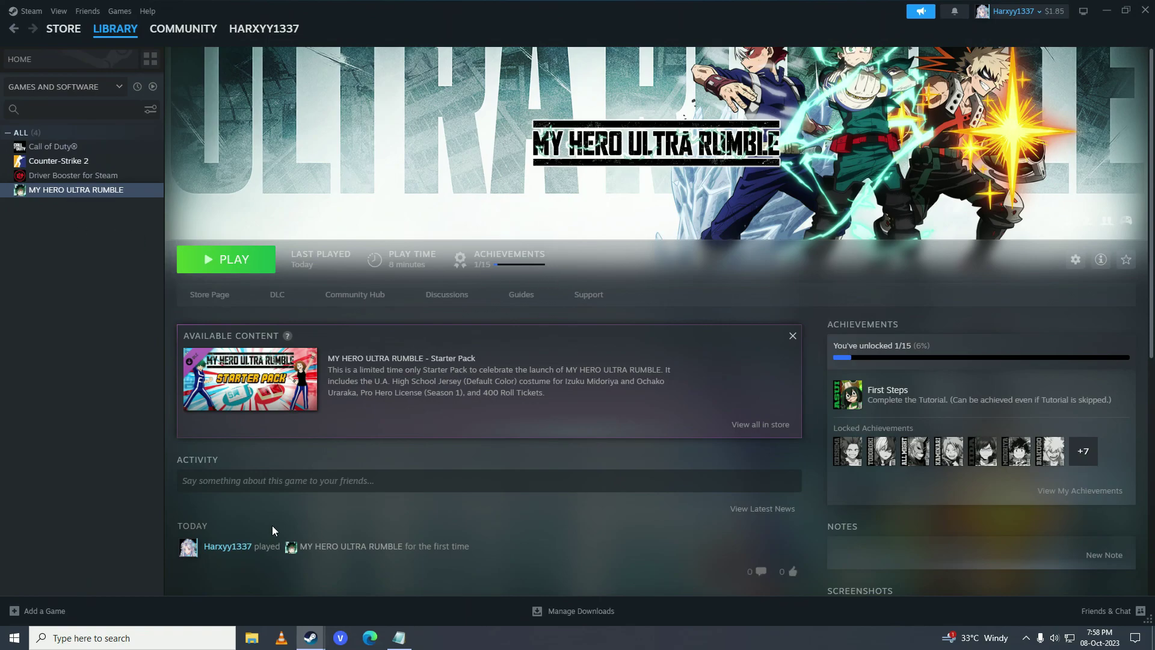
In File Explorer, go to Steam's userdata folder under Program Files (x86) on drive C and open the account's config\librarycache folder.
click(252, 638)
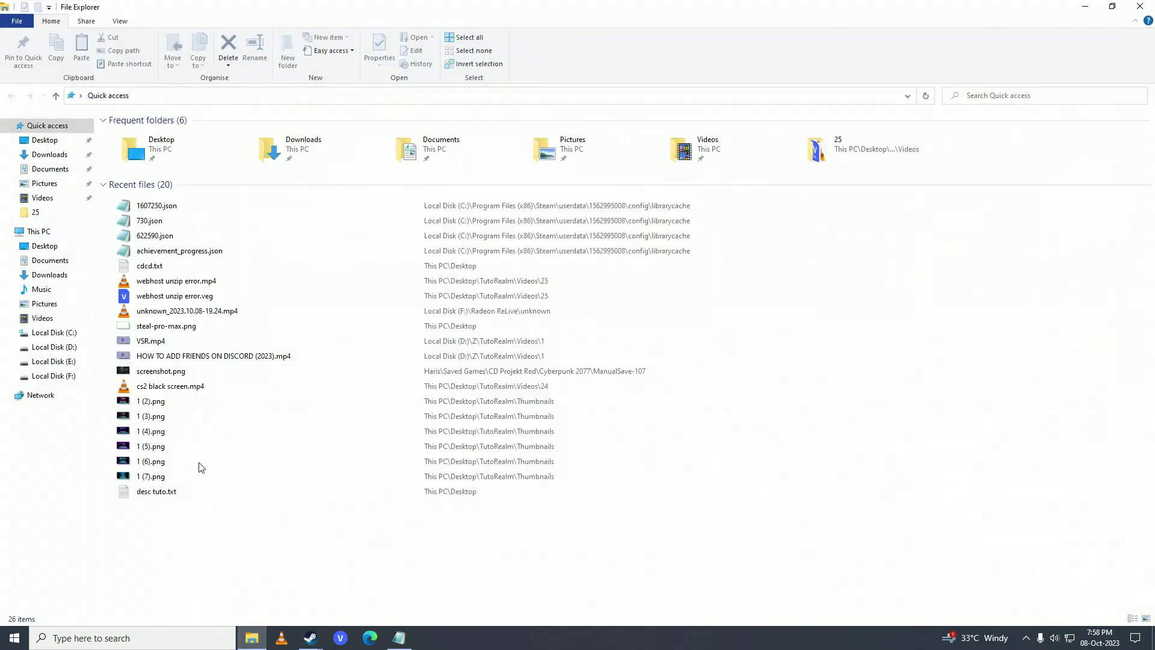
click(60, 333)
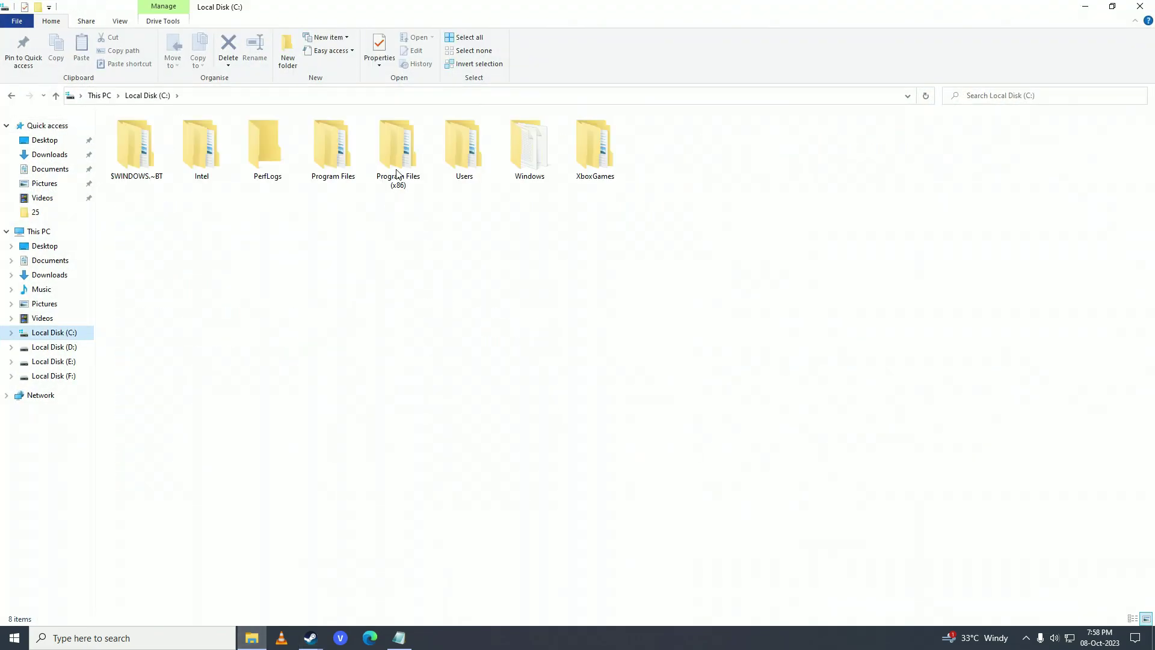
double_click(397, 150)
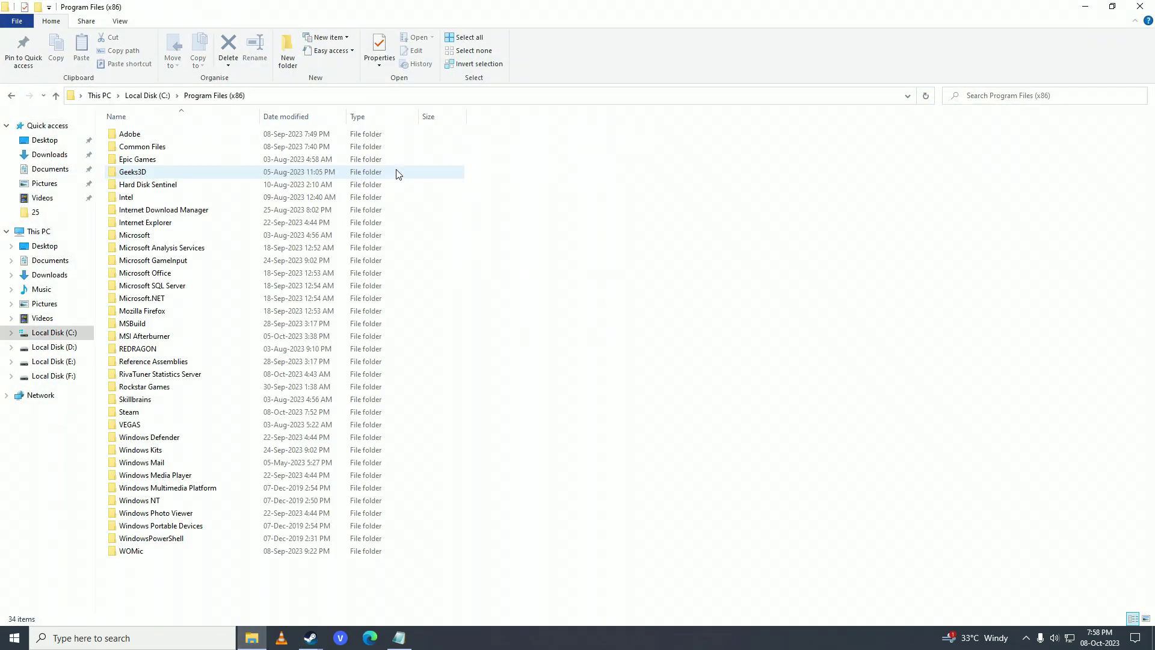
double_click(136, 414)
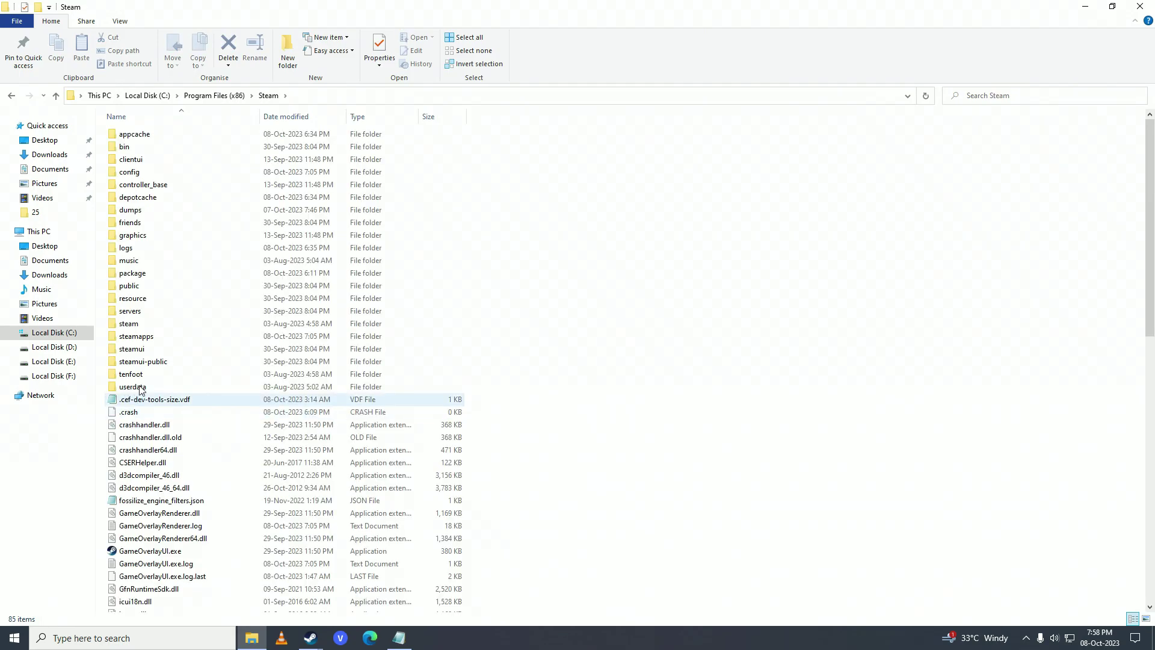
double_click(155, 388)
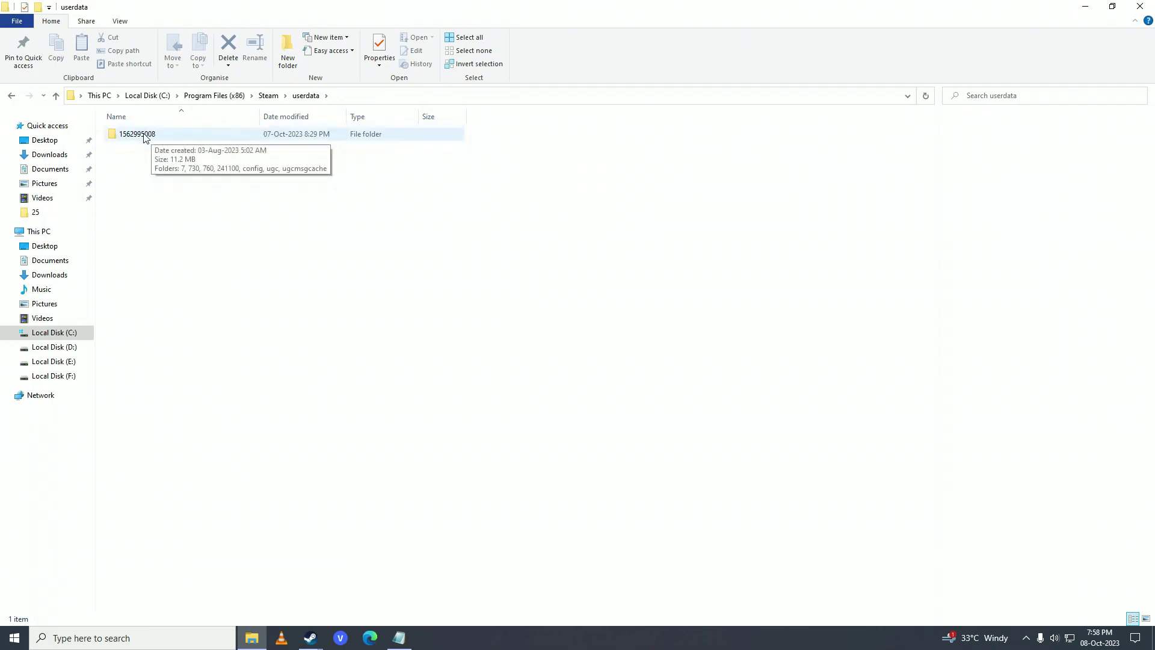
double_click(152, 135)
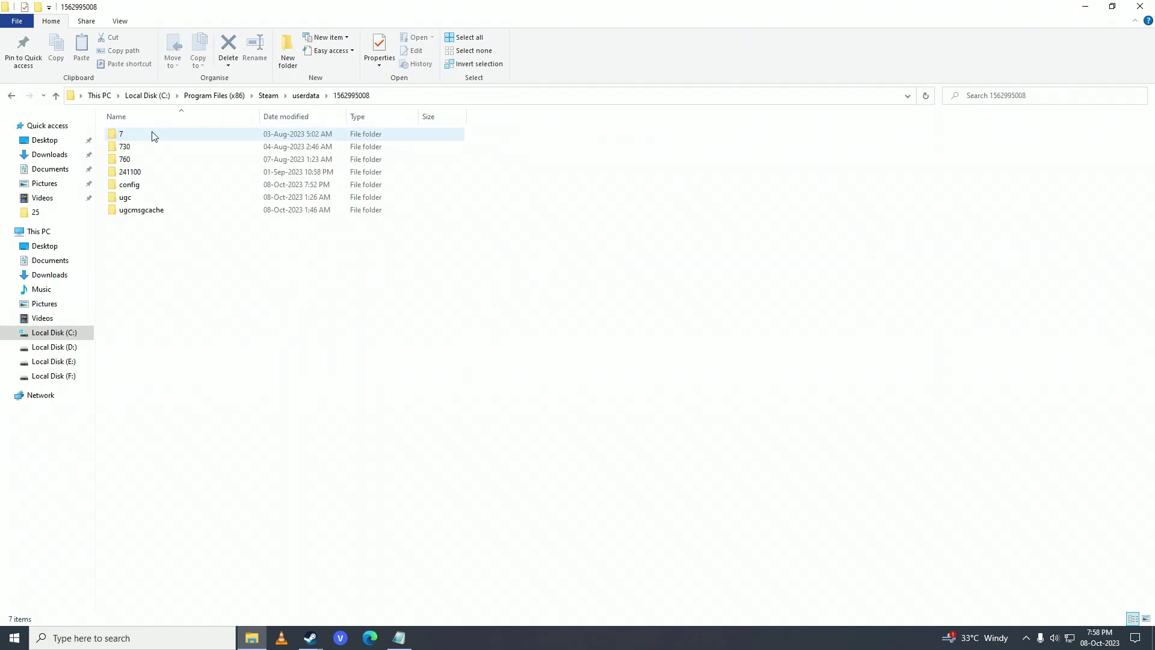
double_click(139, 189)
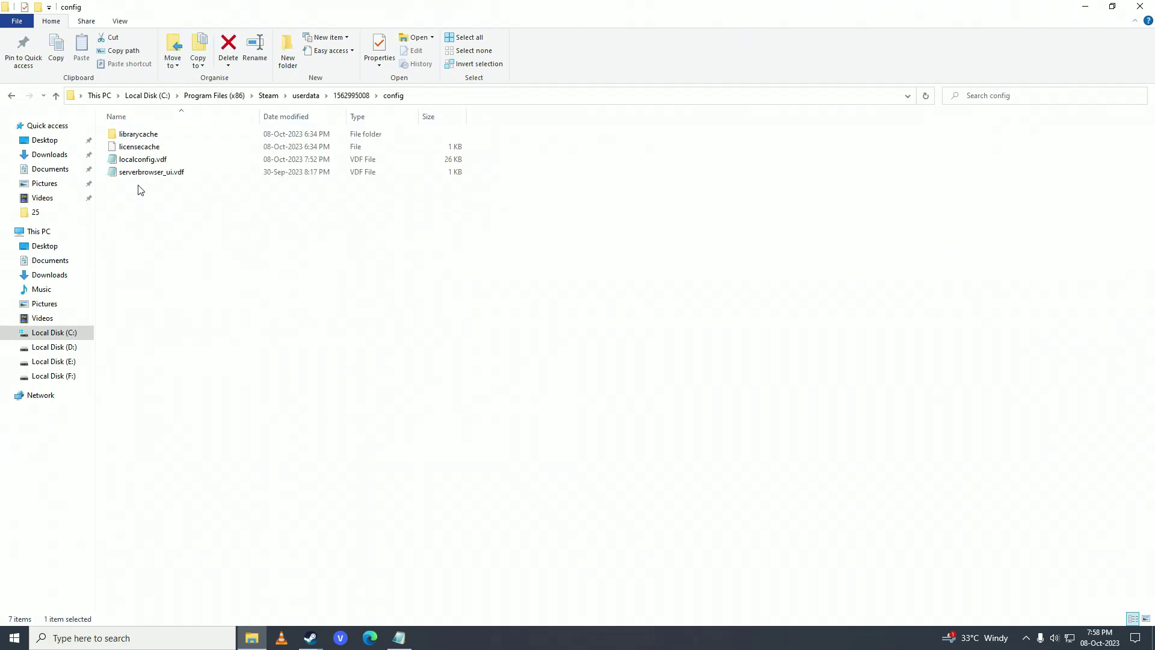
double_click(155, 136)
Delete the 1607250.json file from the librarycache folder and close the folder window.
click(127, 137)
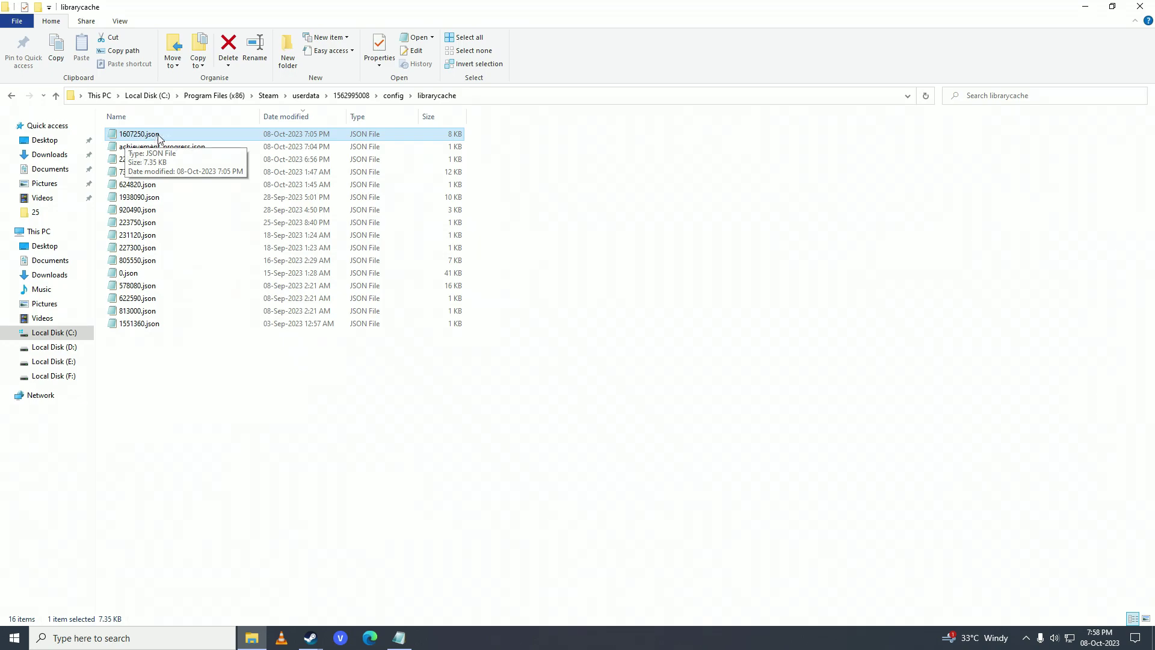
right_click(158, 137)
click(228, 359)
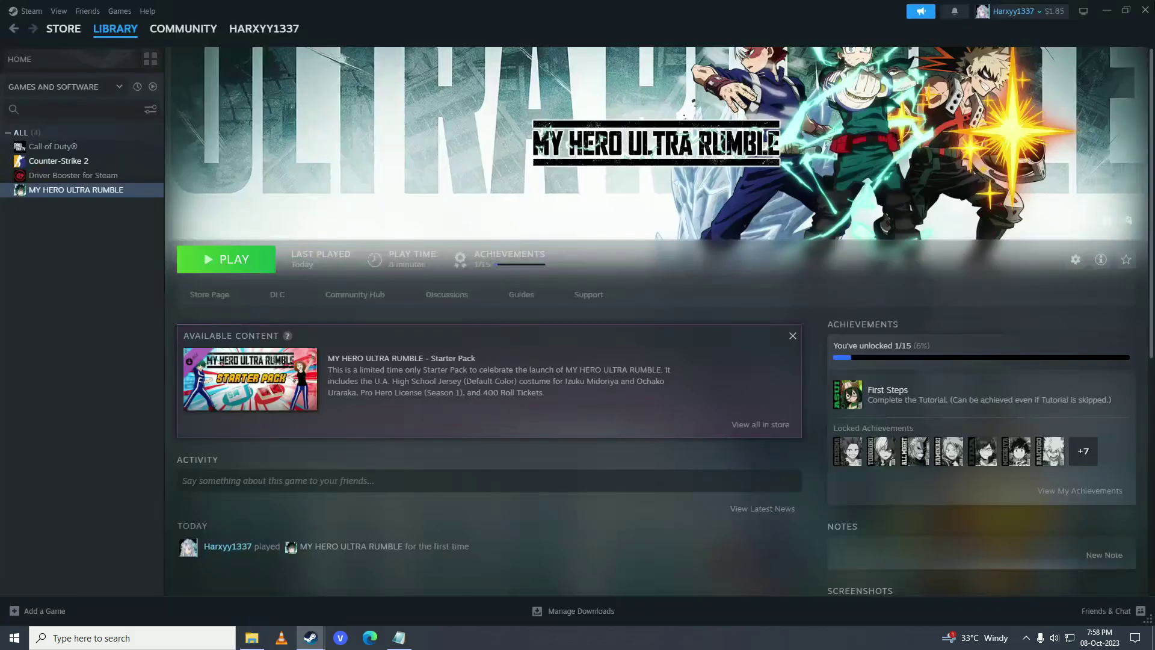
click(1140, 6)
Turn off the Steam Overlay for MY HERO ULTRA RUMBLE and delete its in-game overlay data.
right_click(85, 190)
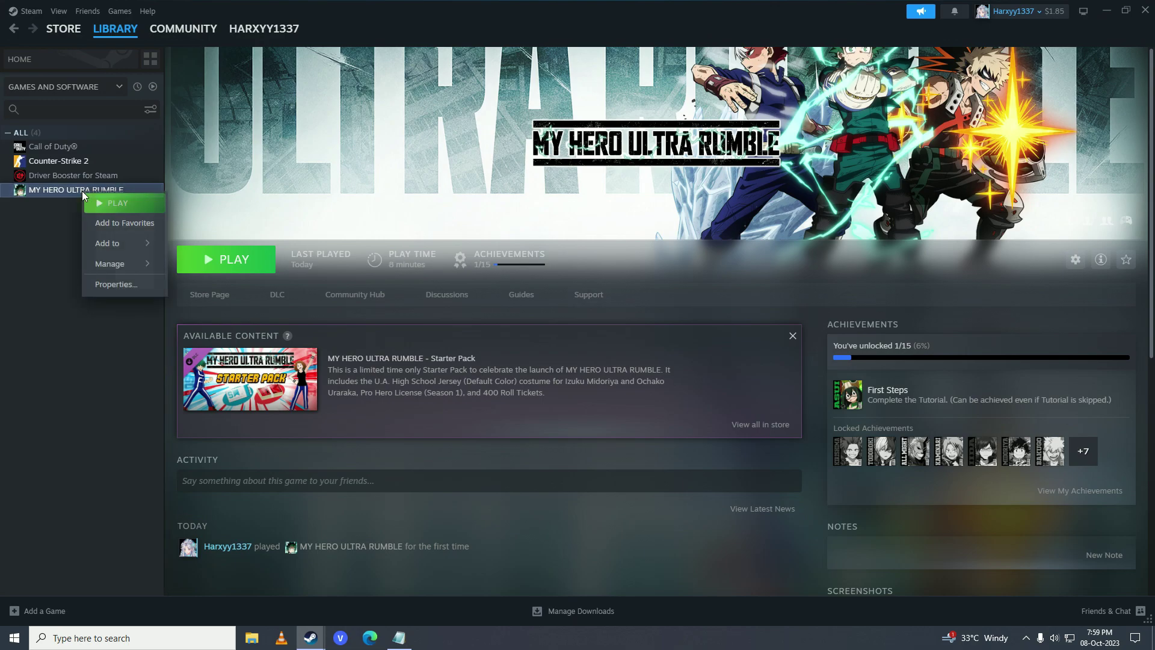
click(114, 285)
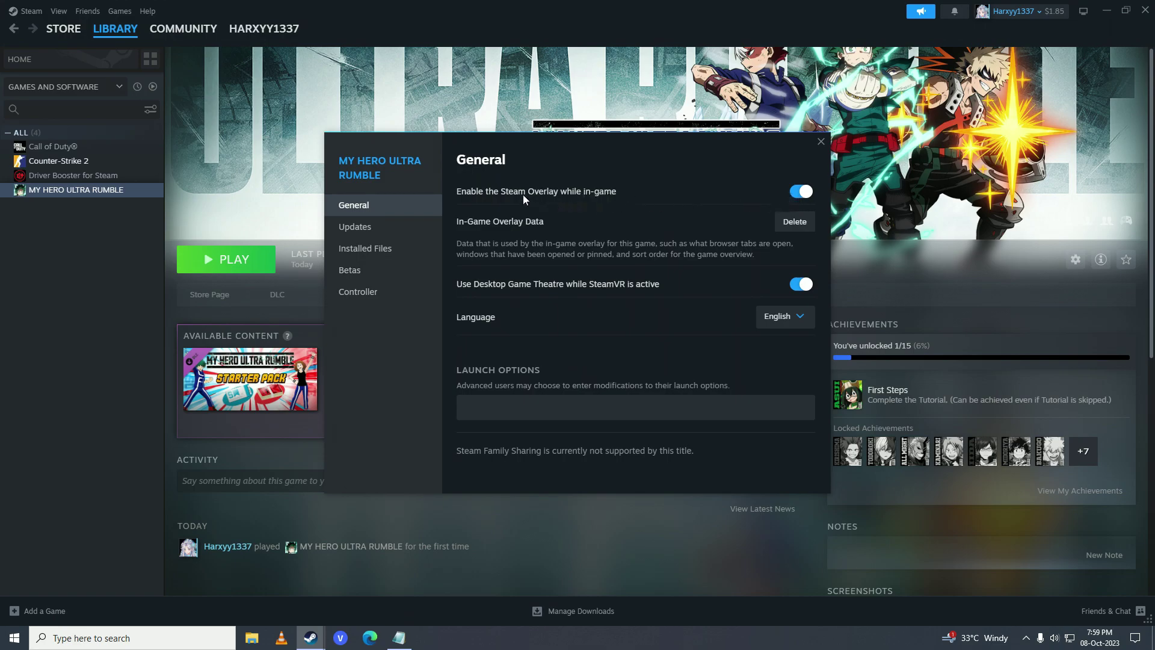
click(799, 197)
click(792, 222)
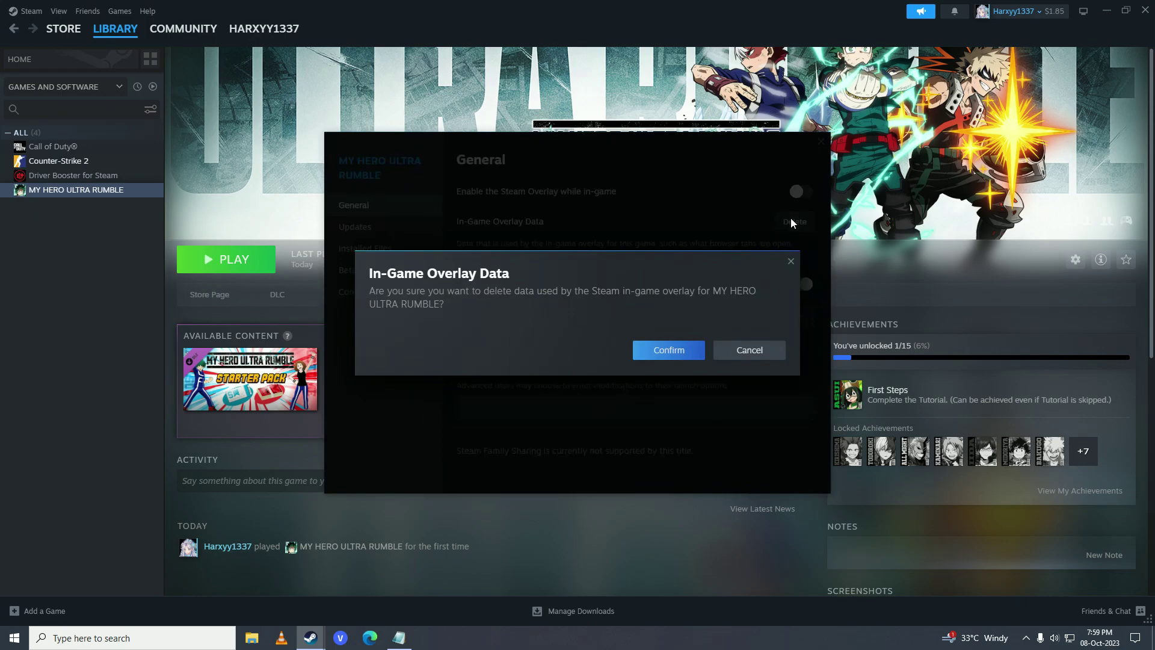
click(691, 349)
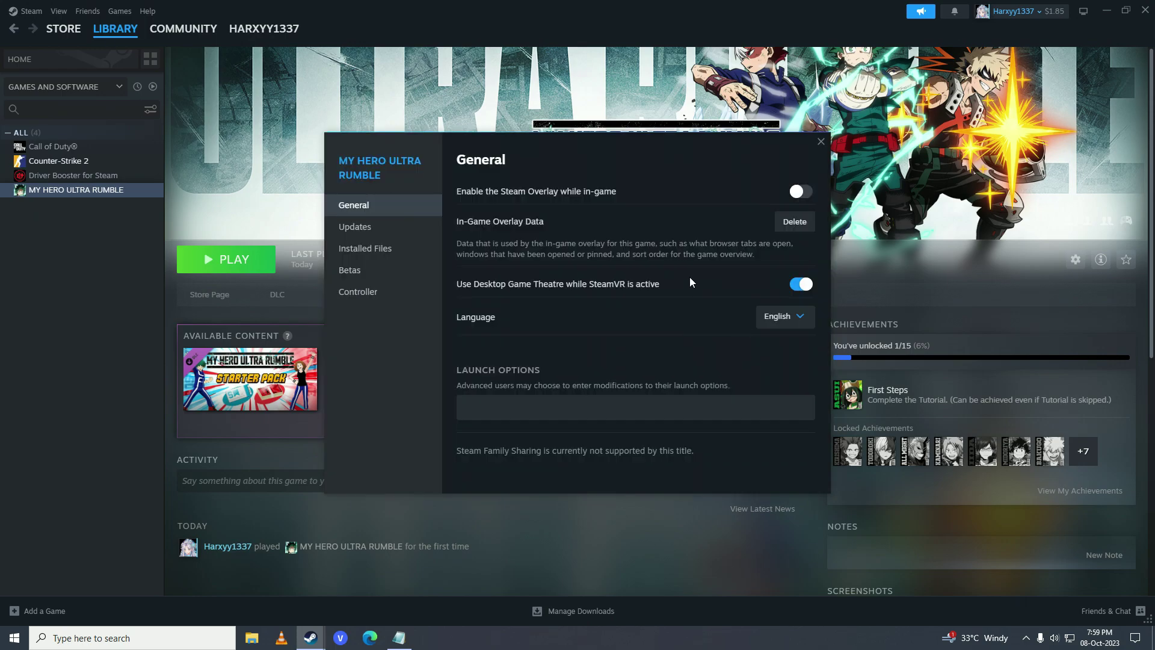
click(821, 142)
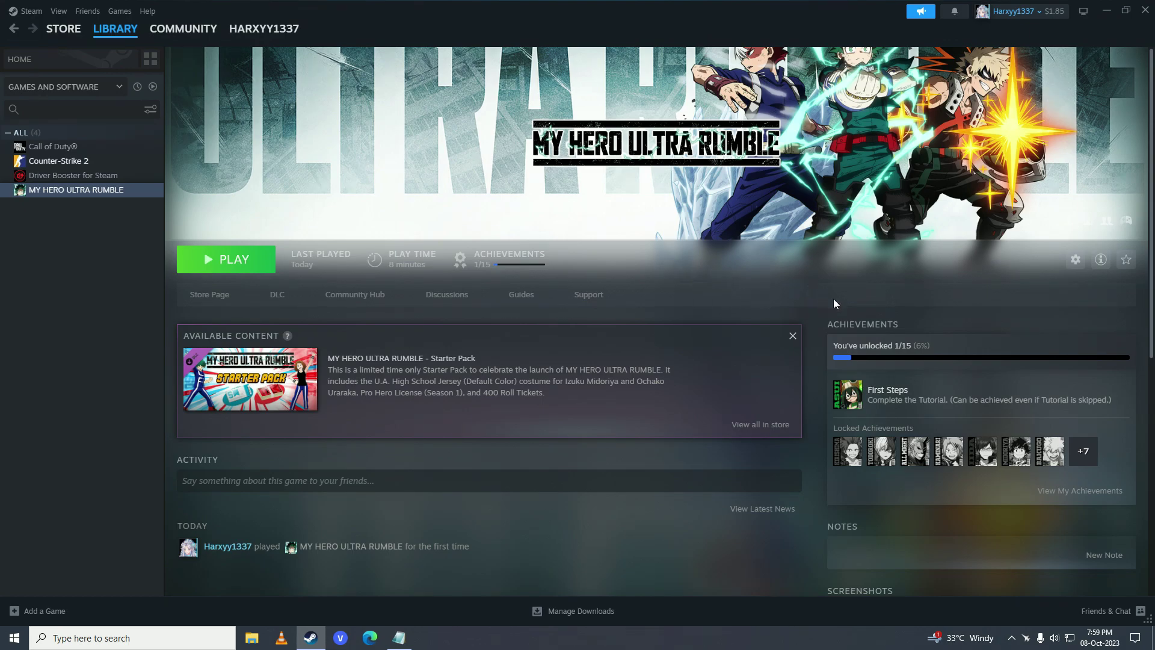
Check the options of a background application among the hidden system tray icons.
click(1012, 638)
right_click(1016, 592)
click(1080, 615)
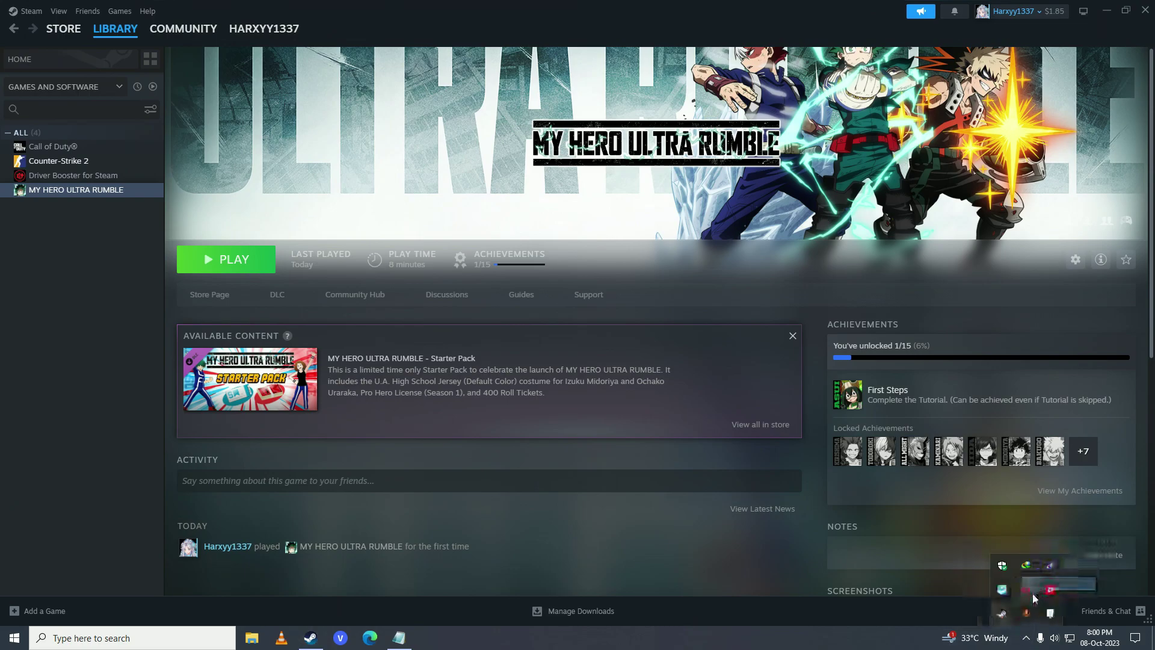
click(1024, 638)
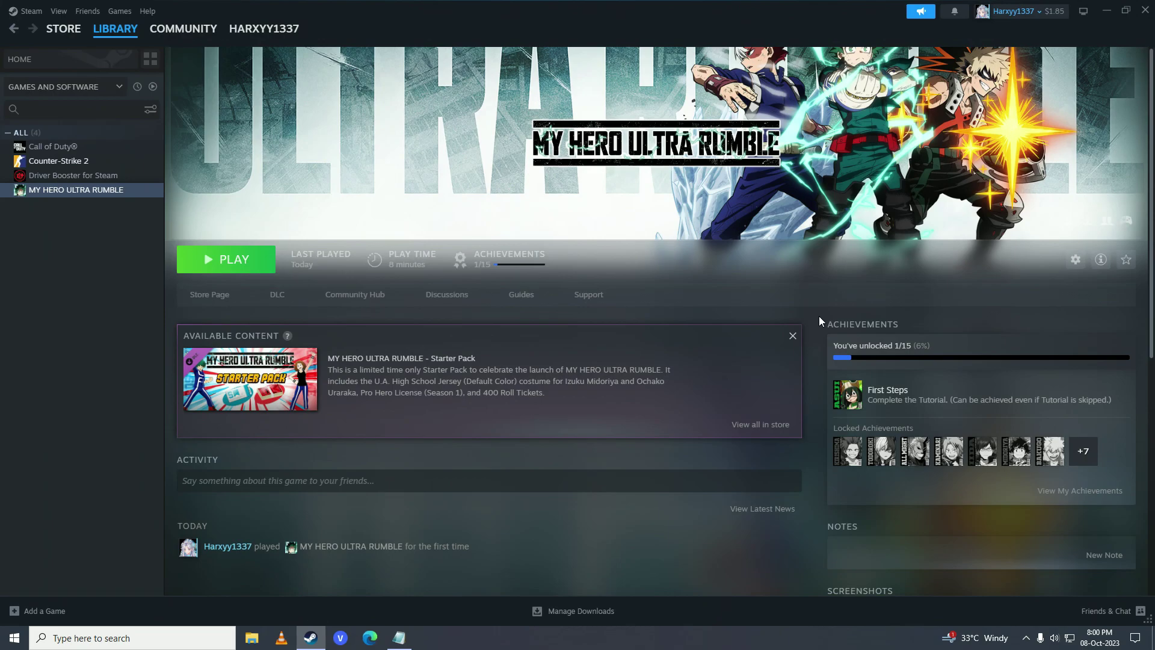
Open the Windows Graphics settings and start browsing for a desktop app to set a performance preference.
key(super)
text(graph)
key(Return)
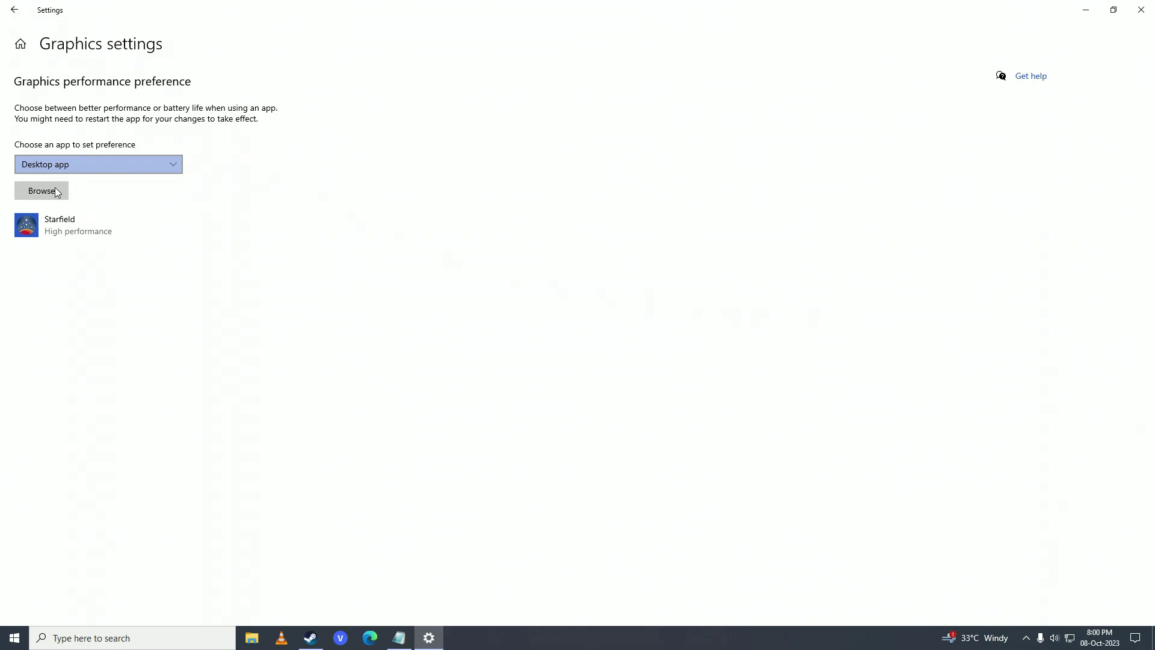
click(59, 169)
click(60, 166)
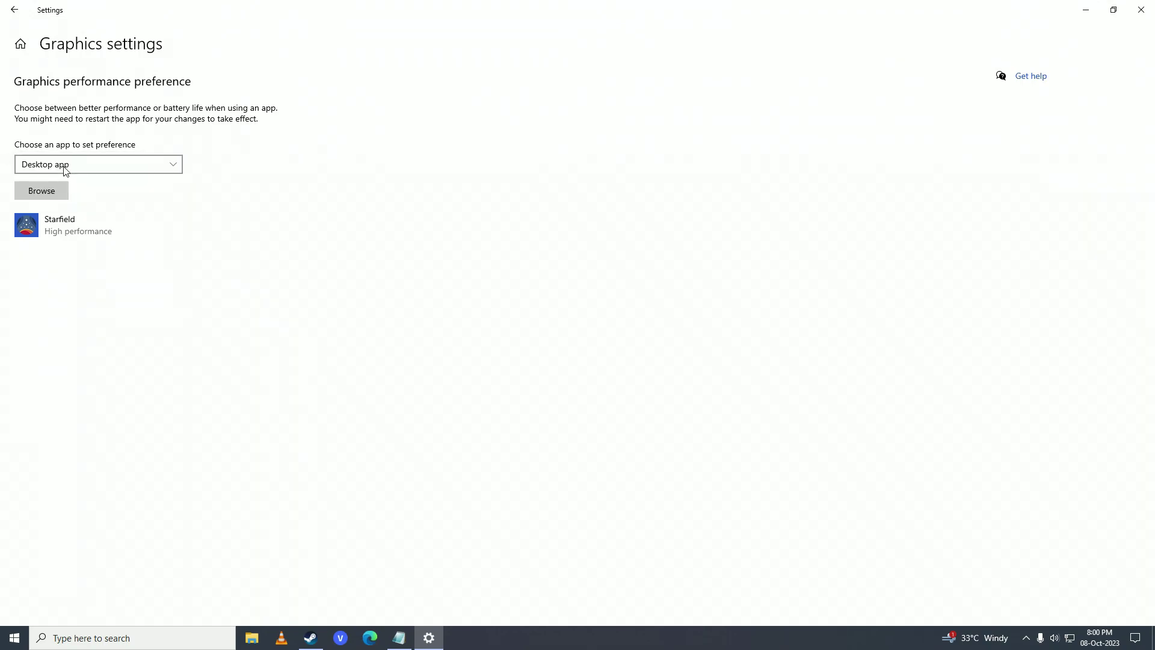
click(39, 191)
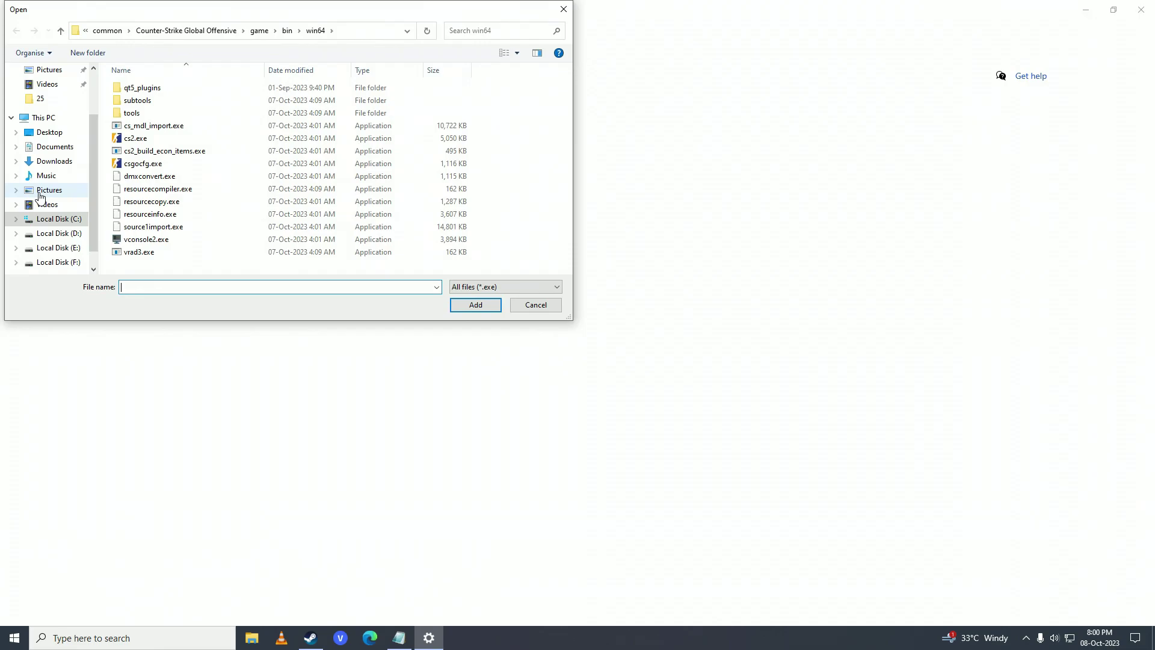
Browse to the Program Files (x86)\Steam\steamapps\common folder on drive C.
click(47, 132)
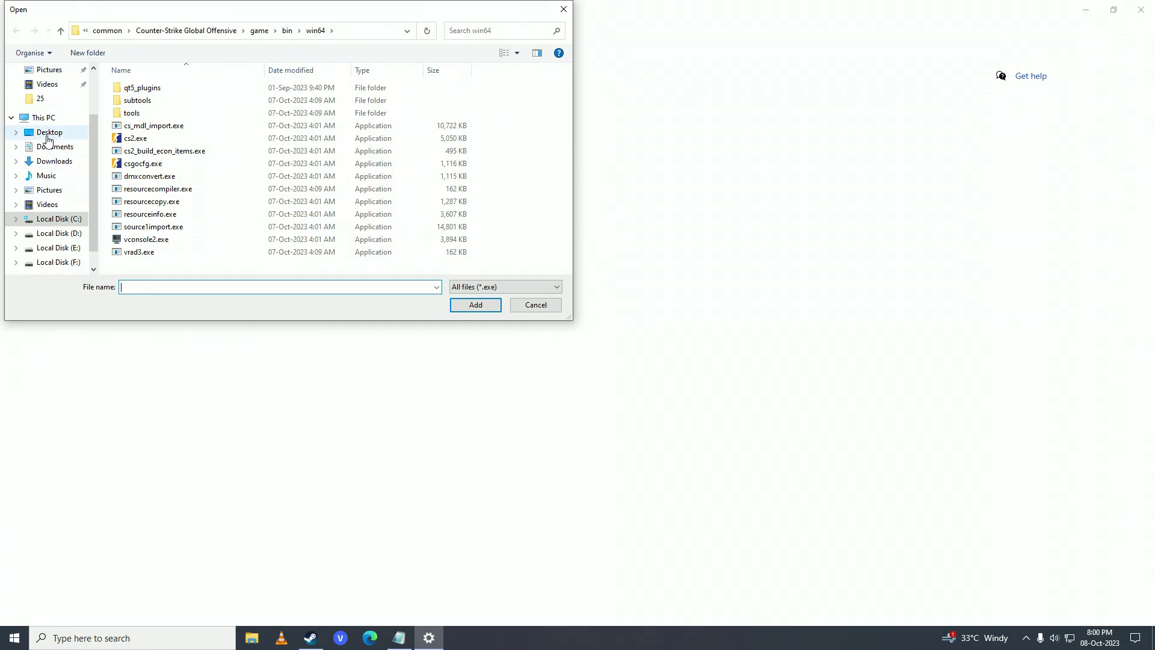
click(66, 222)
double_click(420, 106)
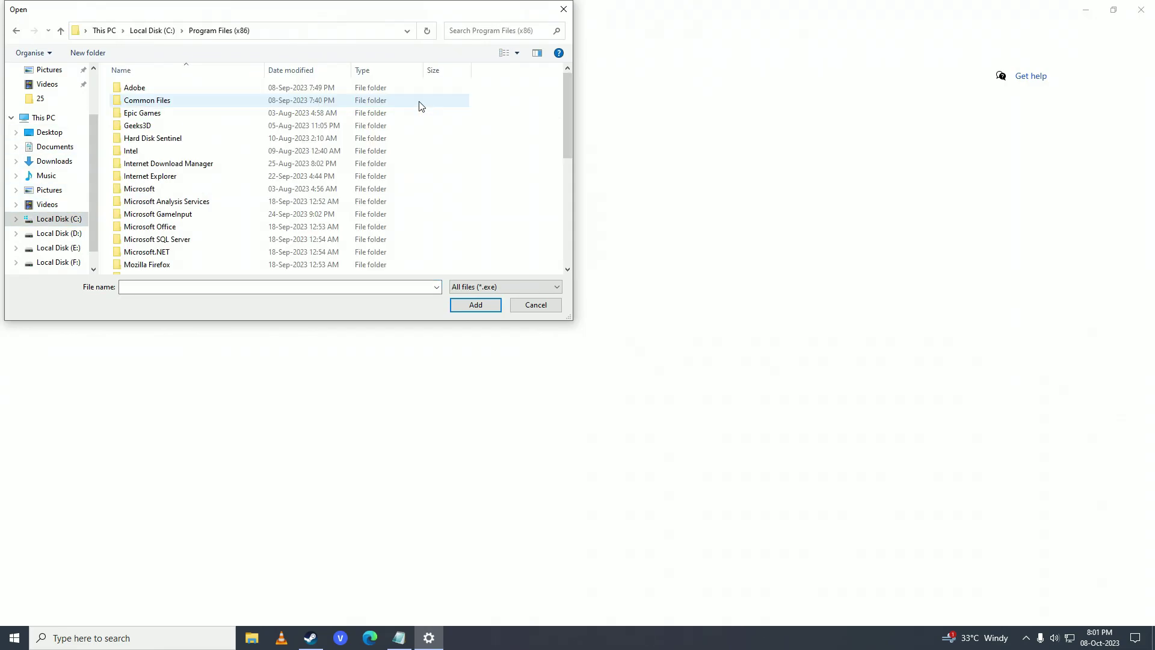
scroll(172, 250, down, 3)
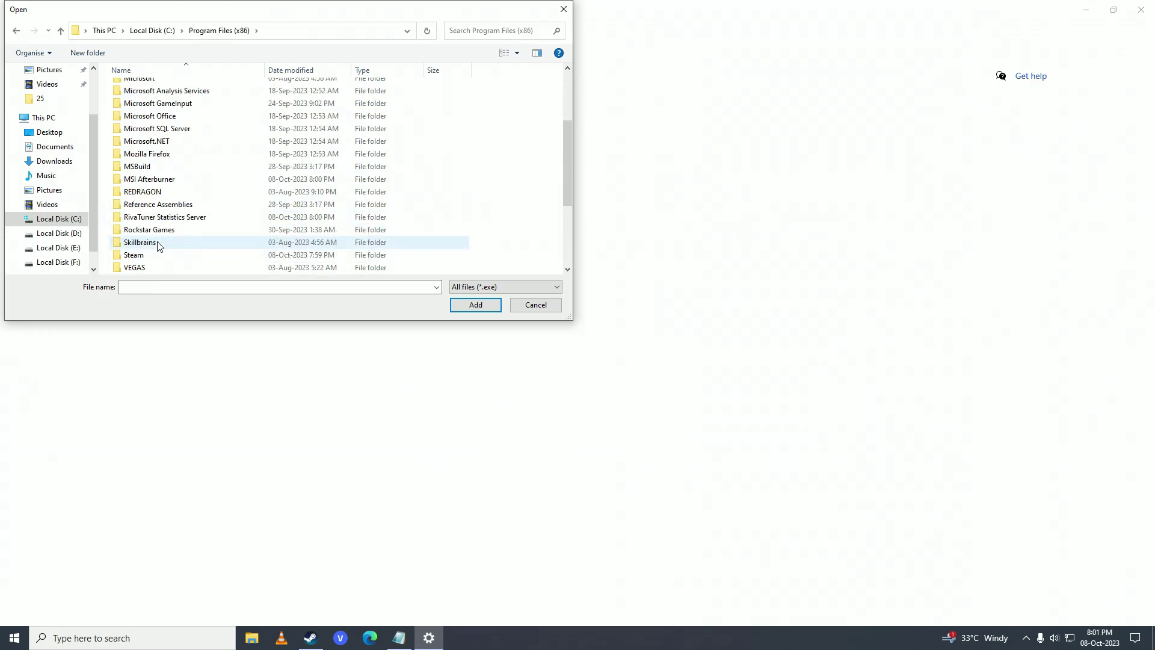
scroll(158, 241, down, 1)
double_click(150, 219)
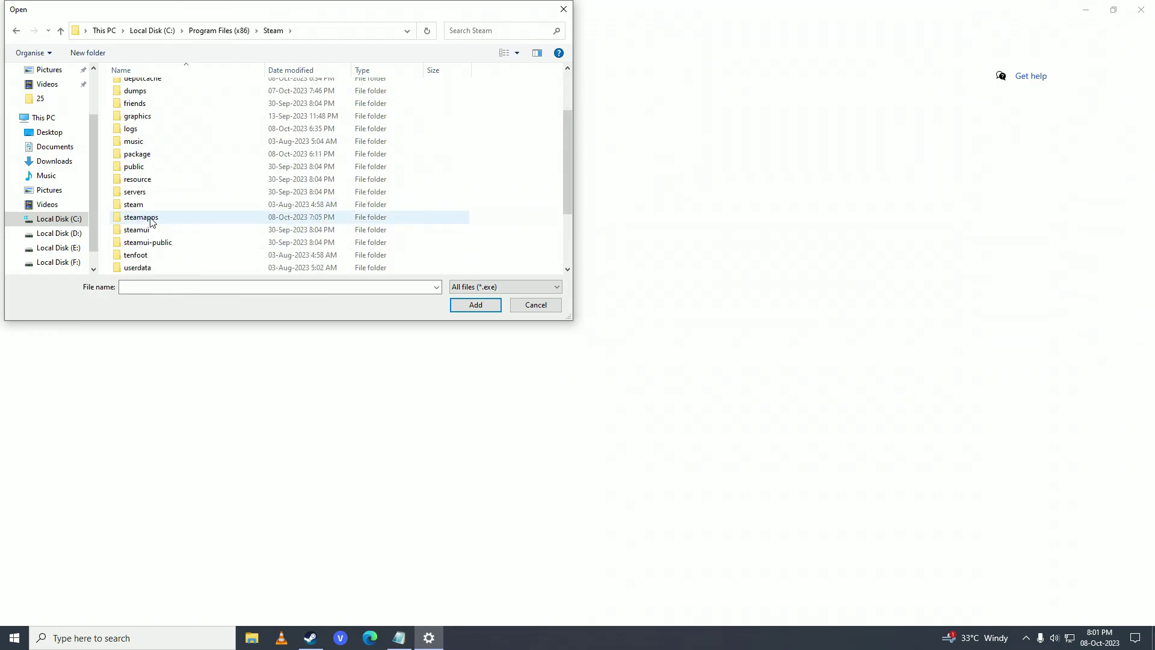
double_click(151, 220)
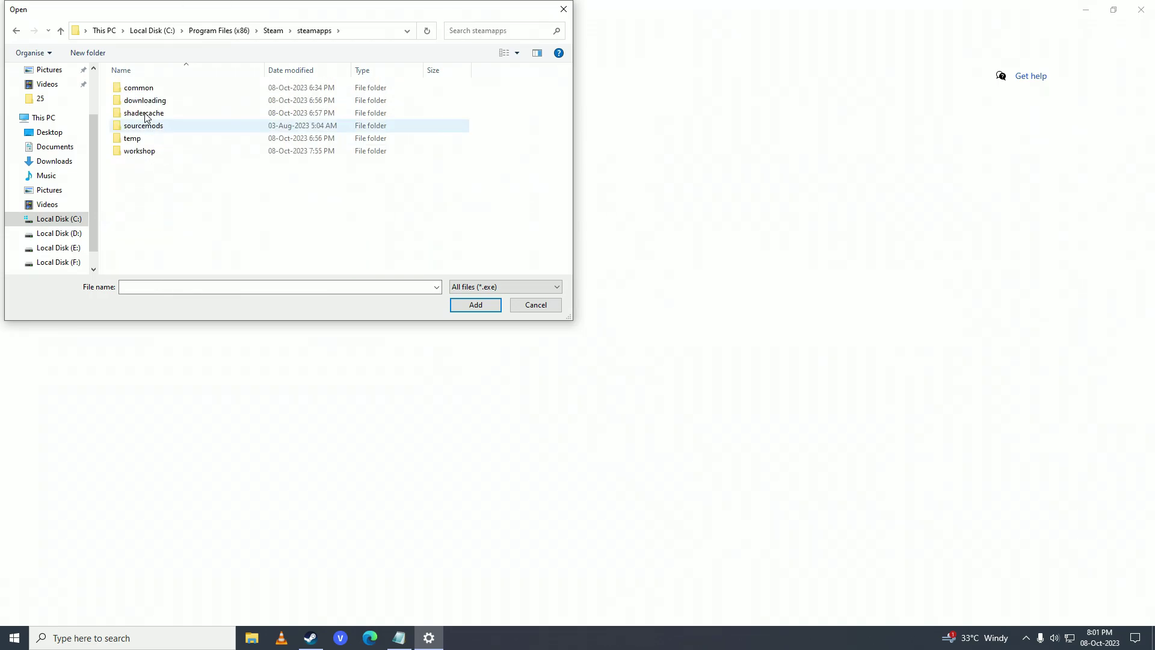
double_click(142, 90)
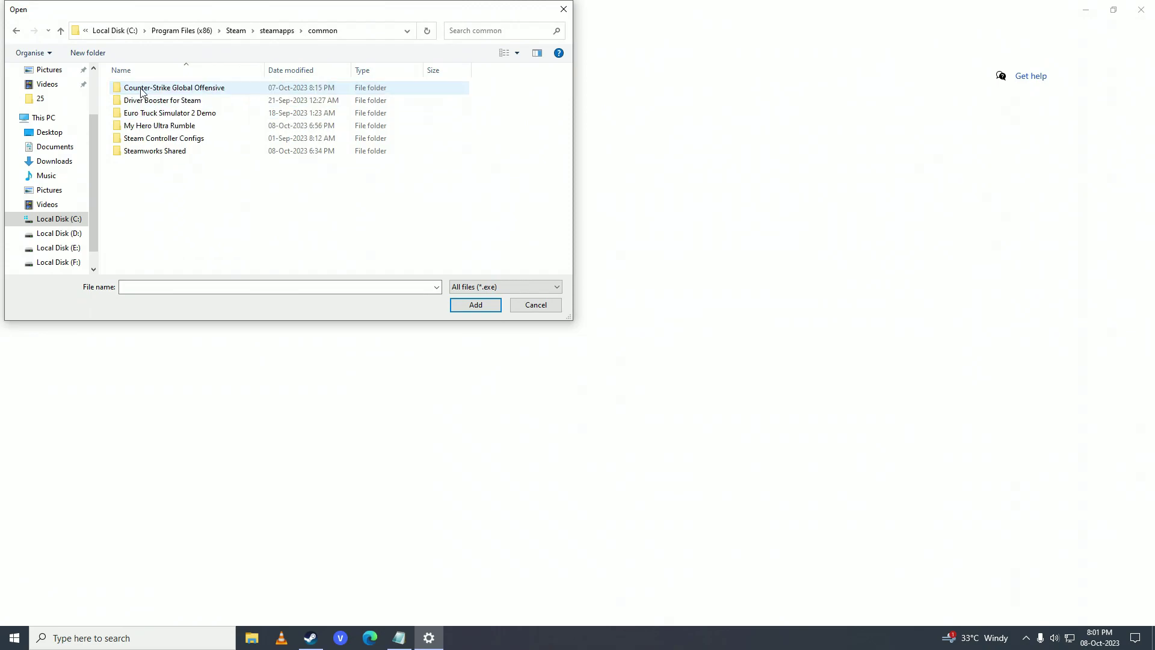
Add MHUR.exe from My Hero Ultra Rumble\HerovsGame\Binaries\Win64 to the graphics preference list.
double_click(186, 127)
double_click(160, 116)
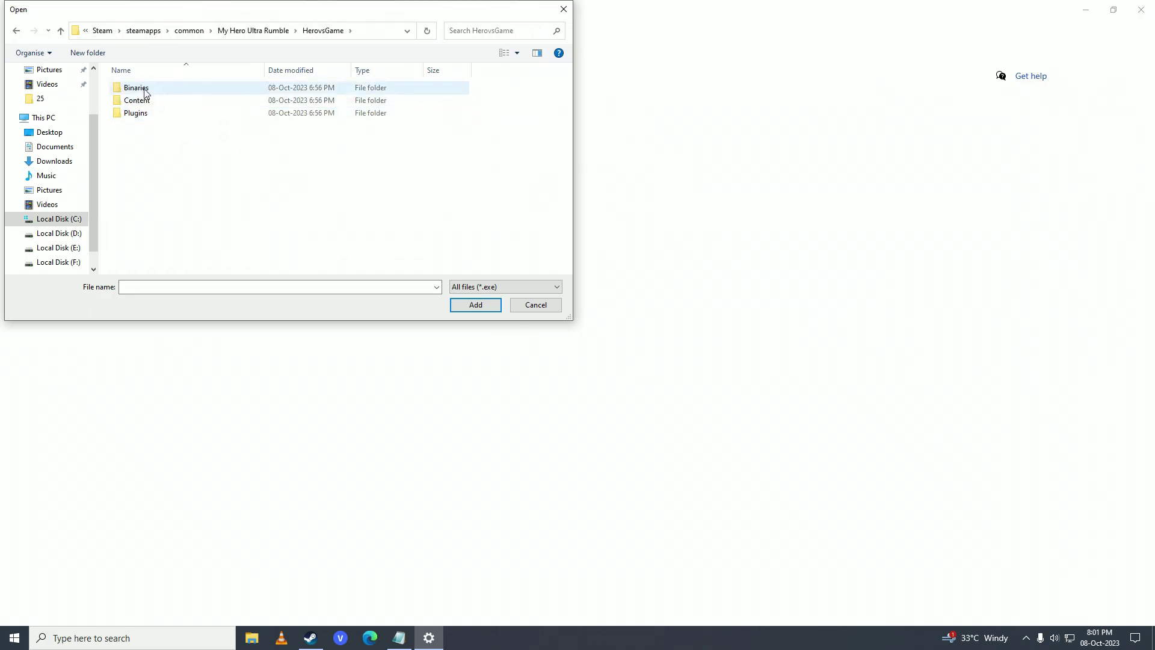
double_click(145, 92)
double_click(145, 92)
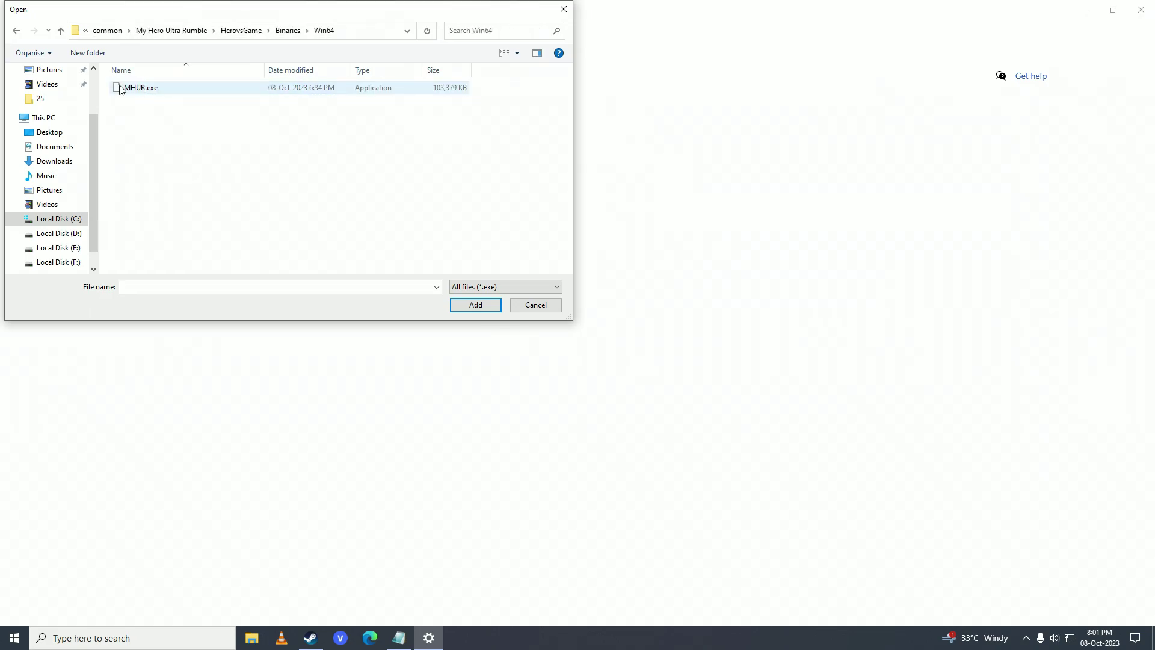
click(147, 90)
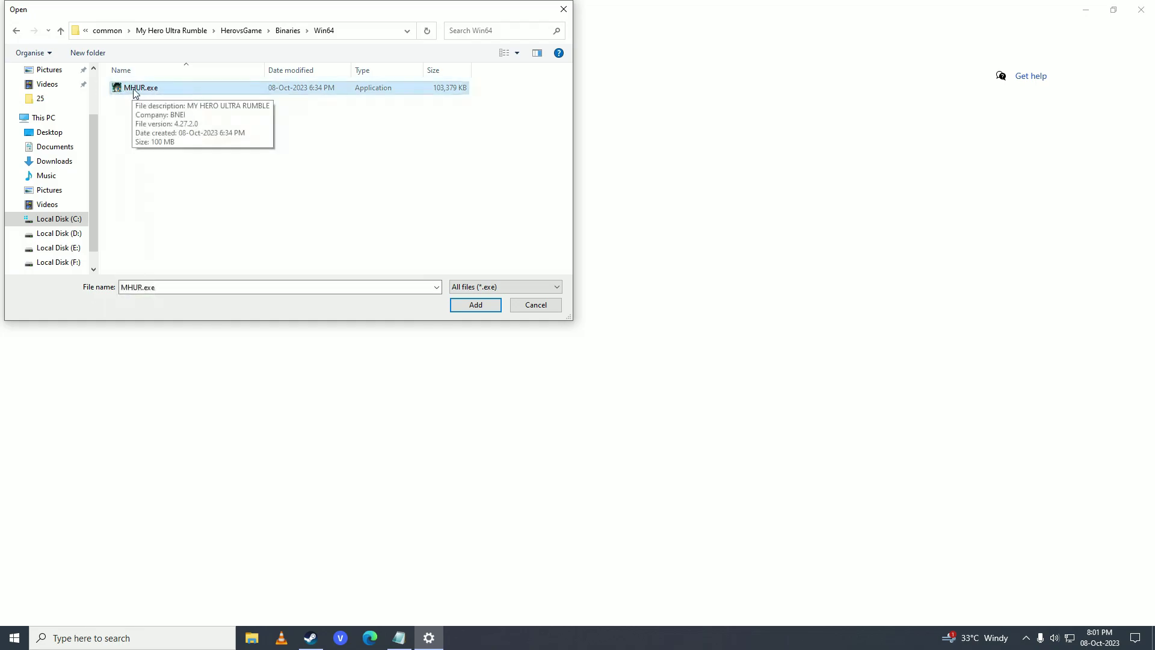
click(476, 305)
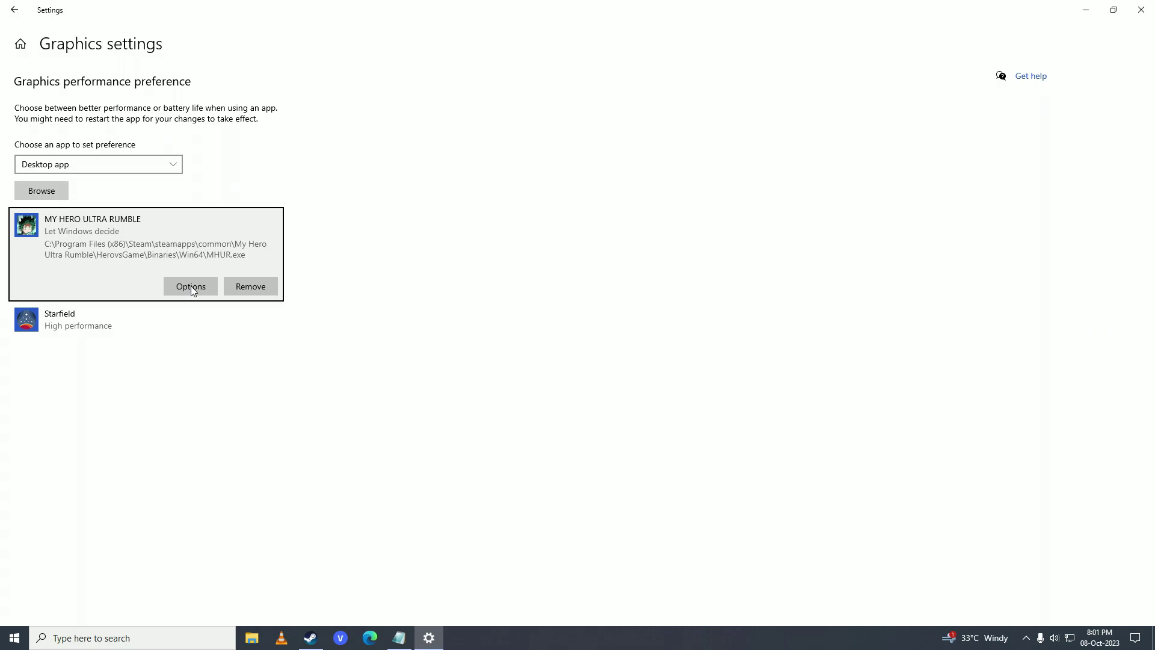
Save High performance as the graphics preference for MY HERO ULTRA RUMBLE and switch back to Steam.
click(192, 287)
click(515, 345)
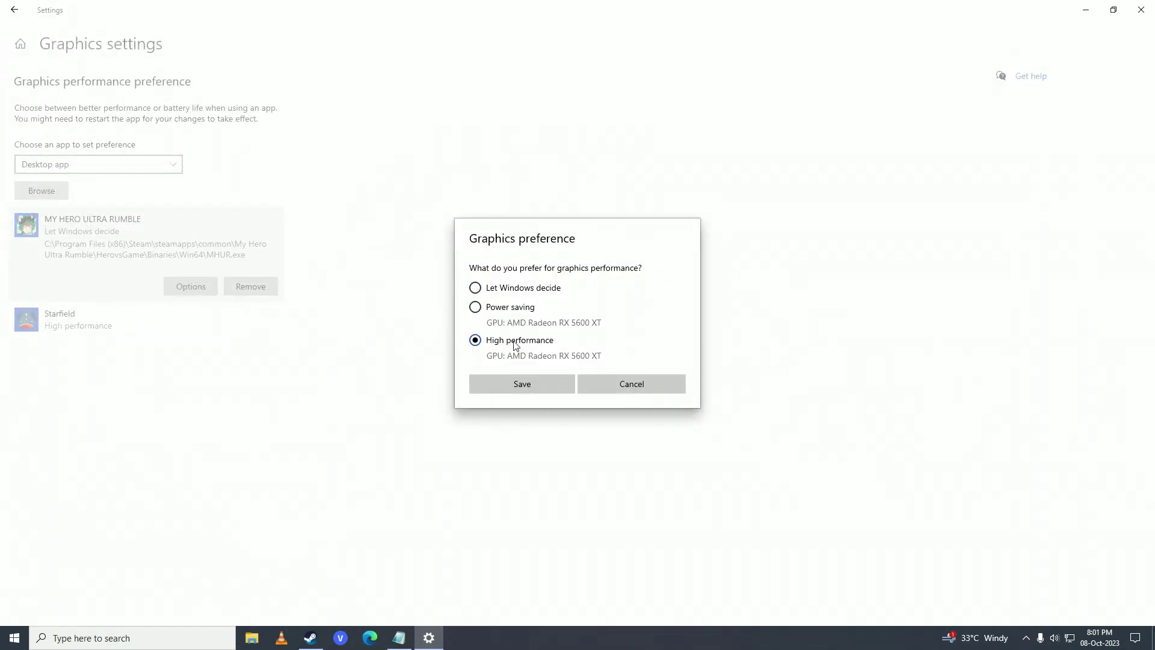
click(545, 385)
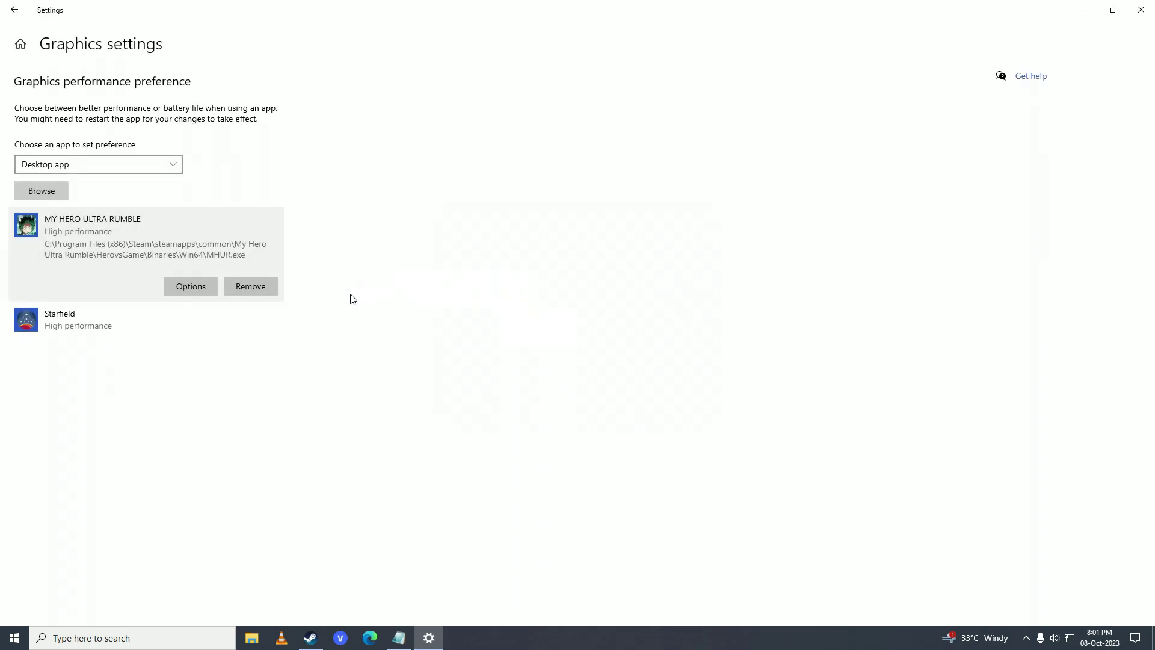
click(311, 638)
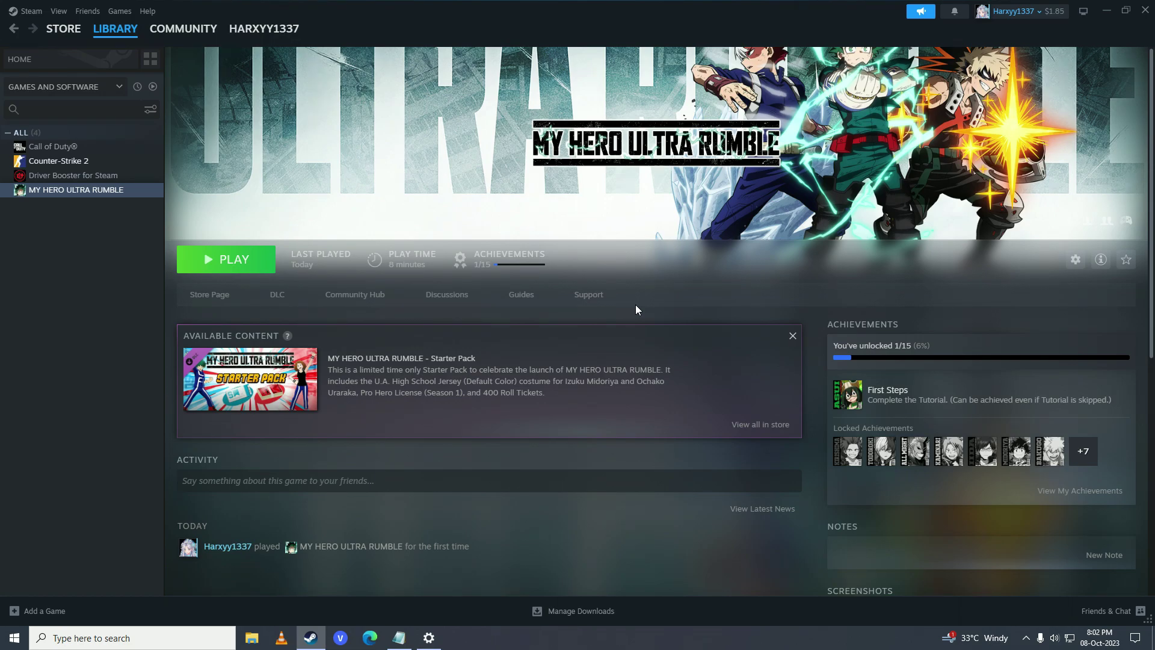
Open the list of apps allowed through Windows Firewall and unlock its settings for changes.
key(super)
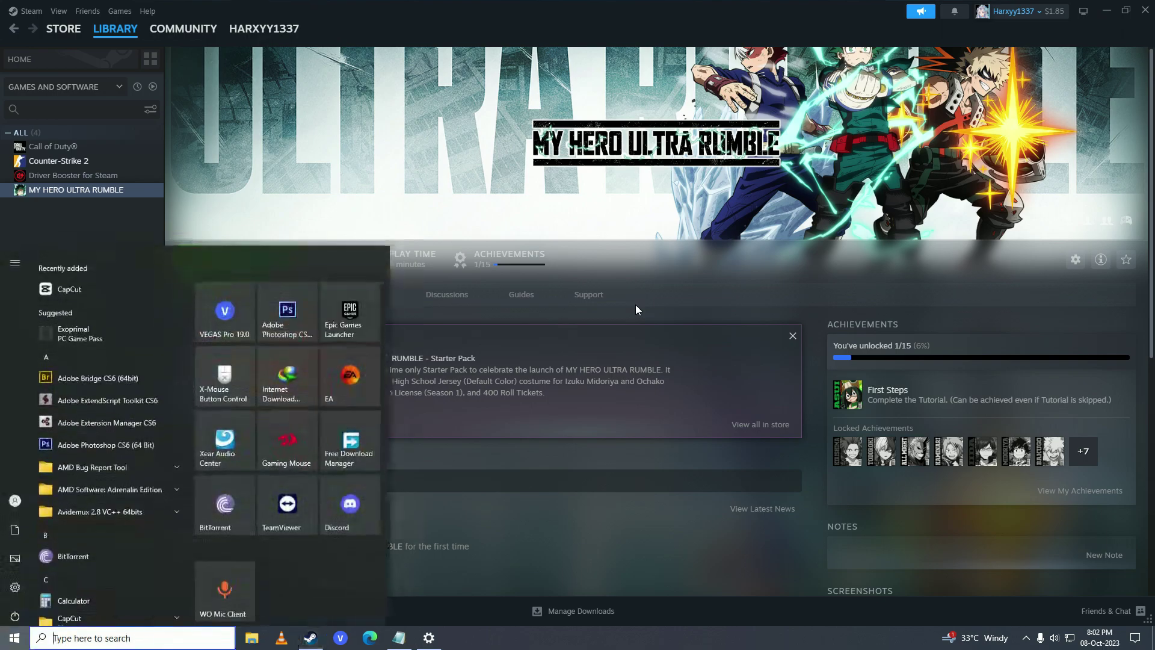
text(windows fi)
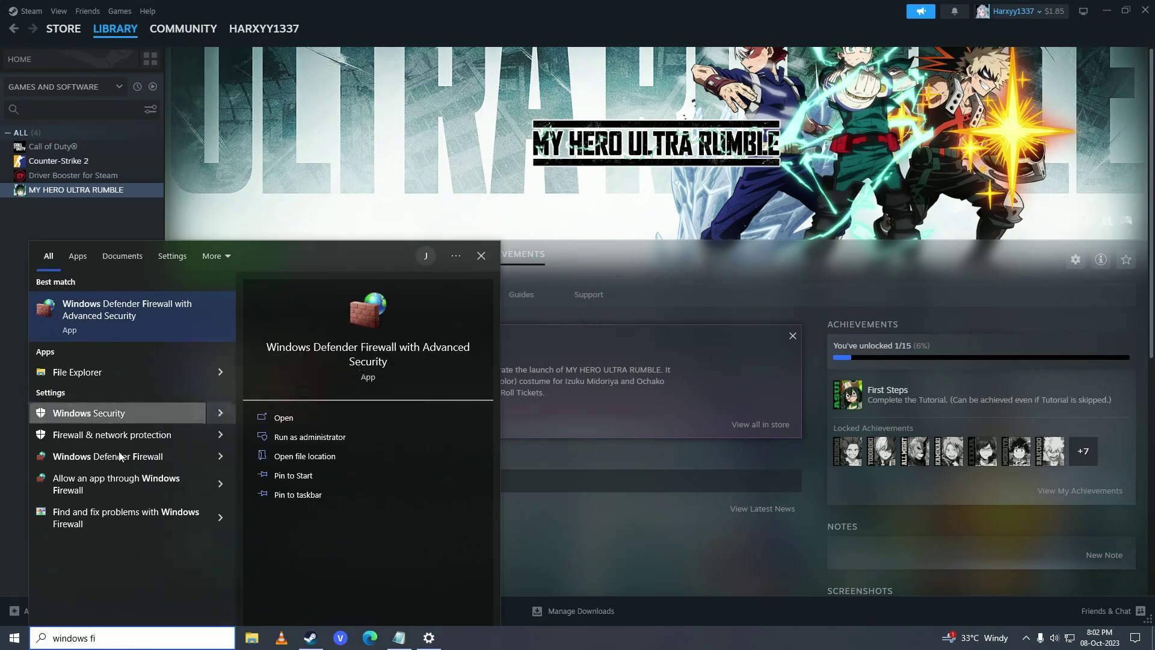
click(156, 482)
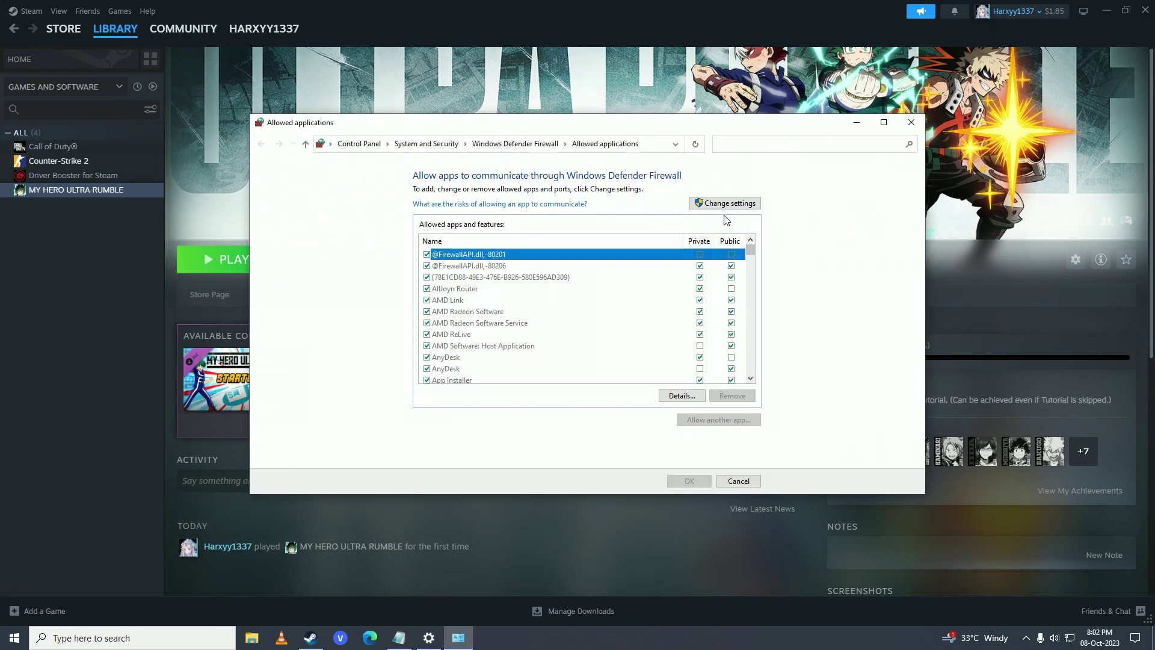
click(730, 204)
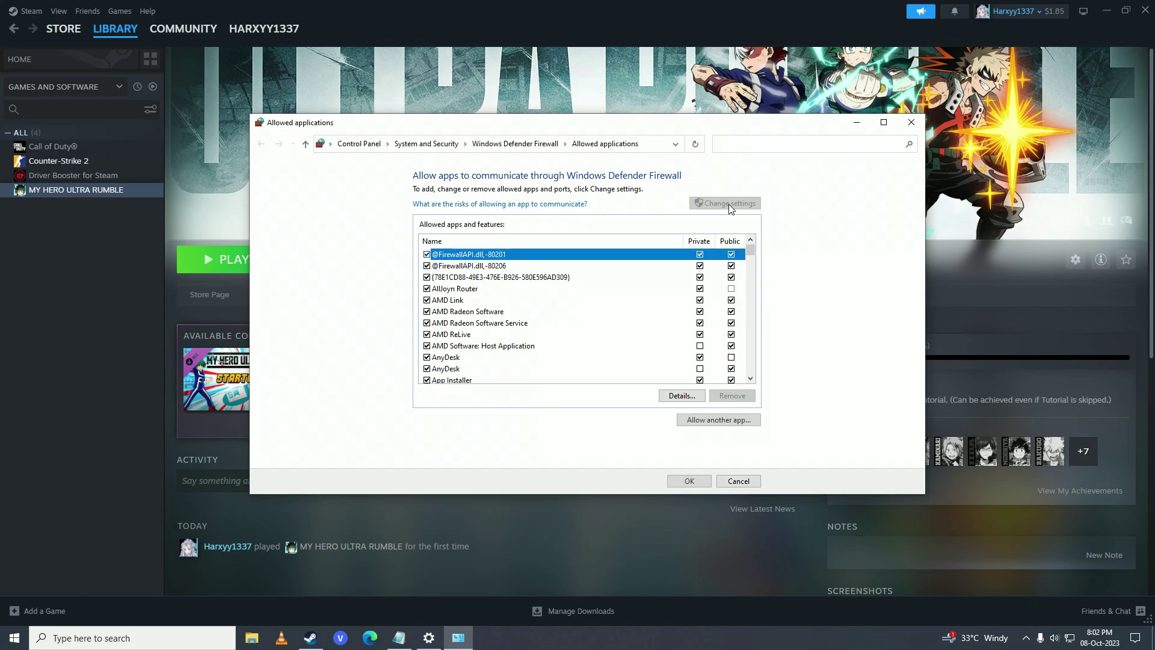
Start allowing another app and browse to Program Files (x86)\Steam\steamapps\common on drive C.
click(710, 424)
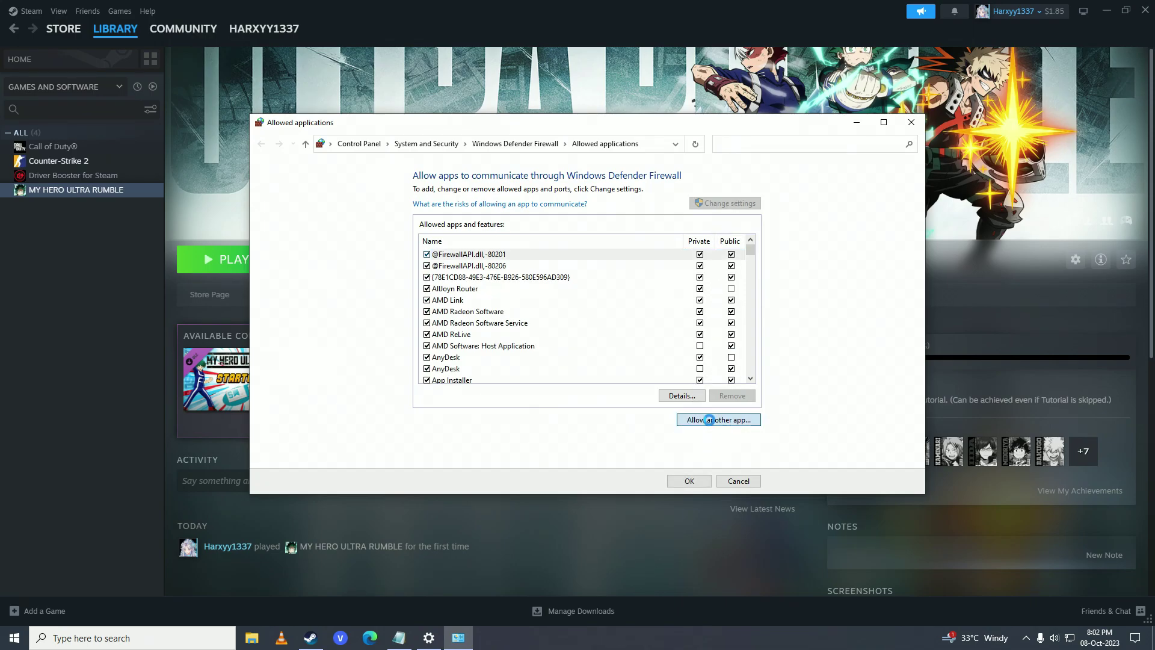
click(659, 372)
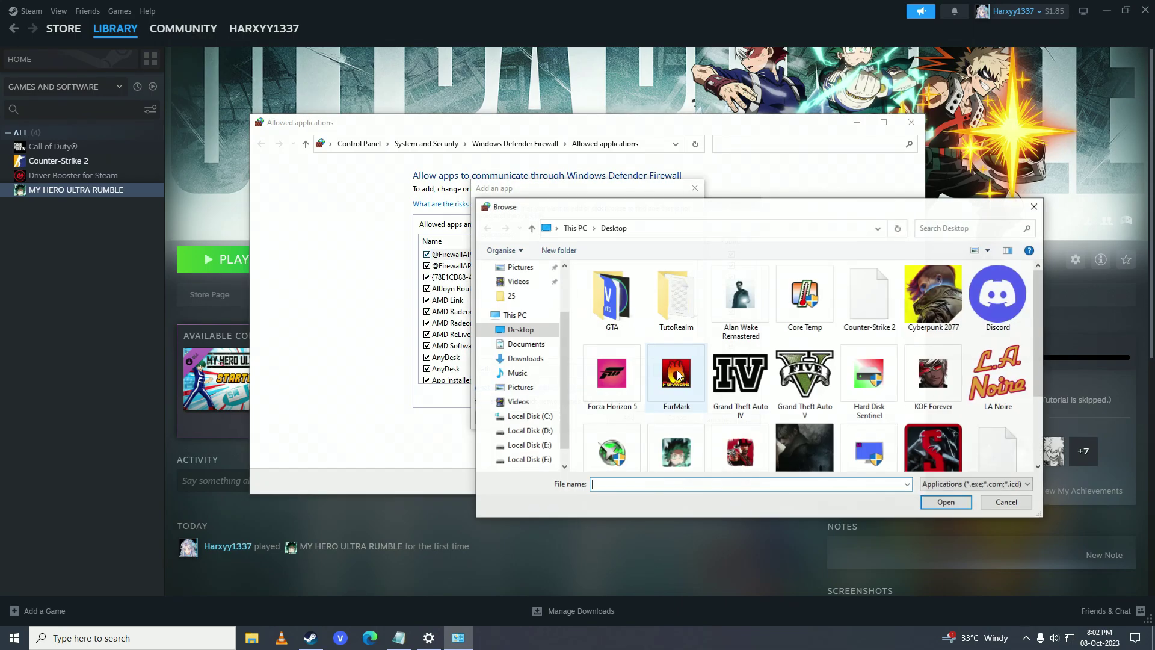
click(530, 416)
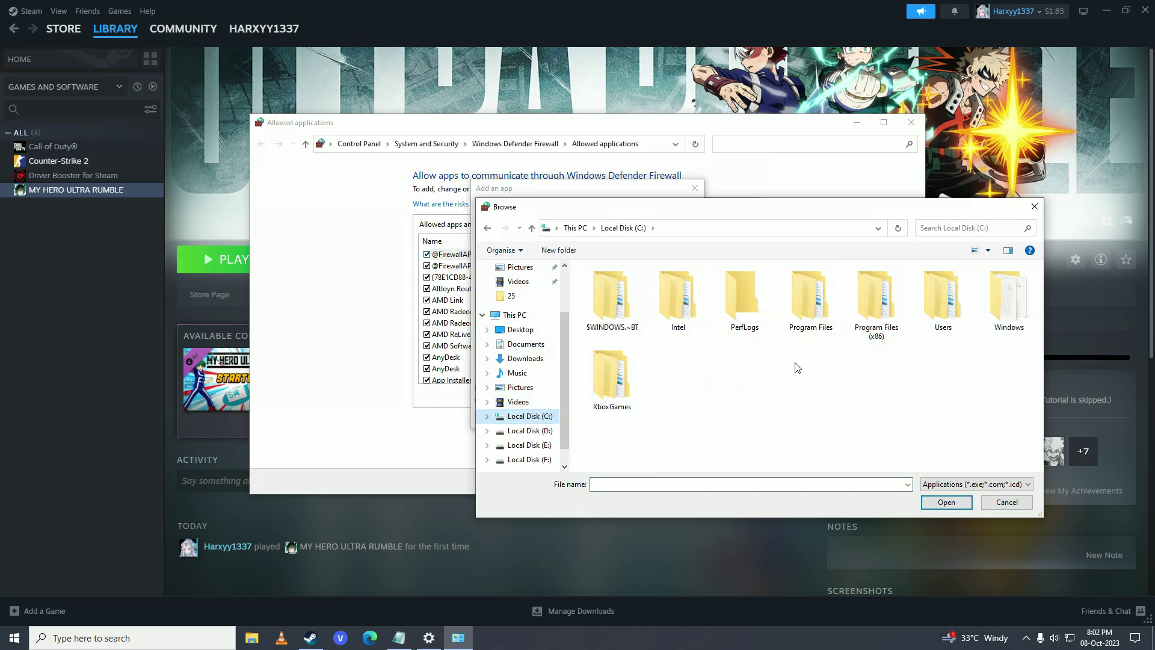
double_click(879, 315)
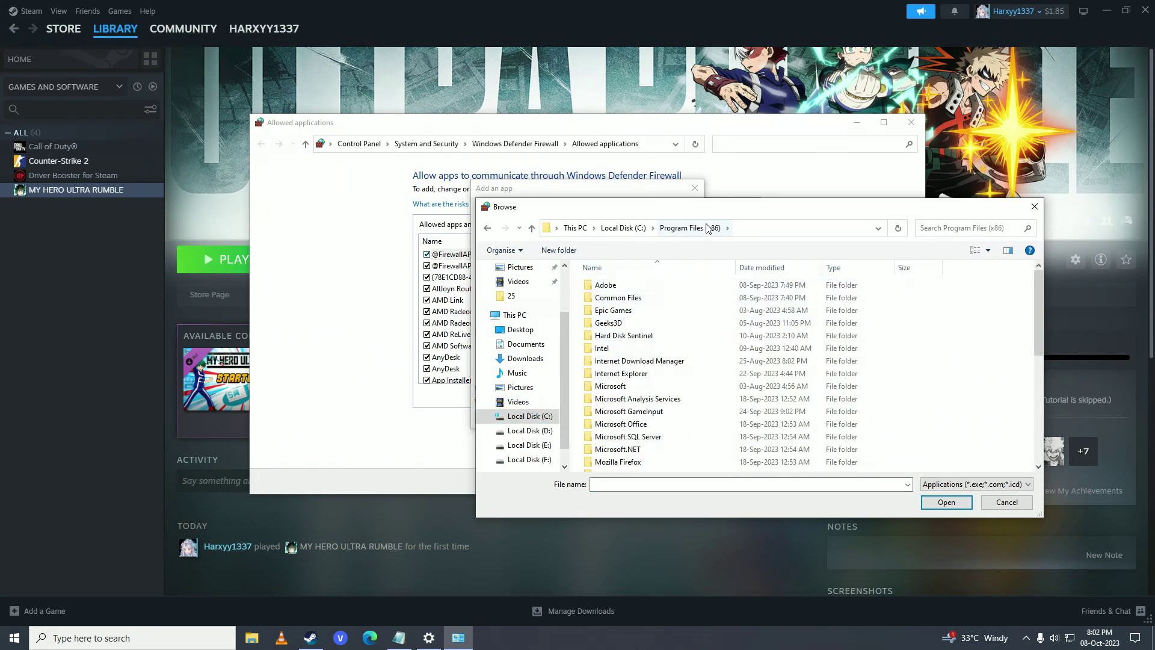
scroll(662, 392, down, 3)
double_click(614, 421)
scroll(614, 421, down, 2)
double_click(612, 415)
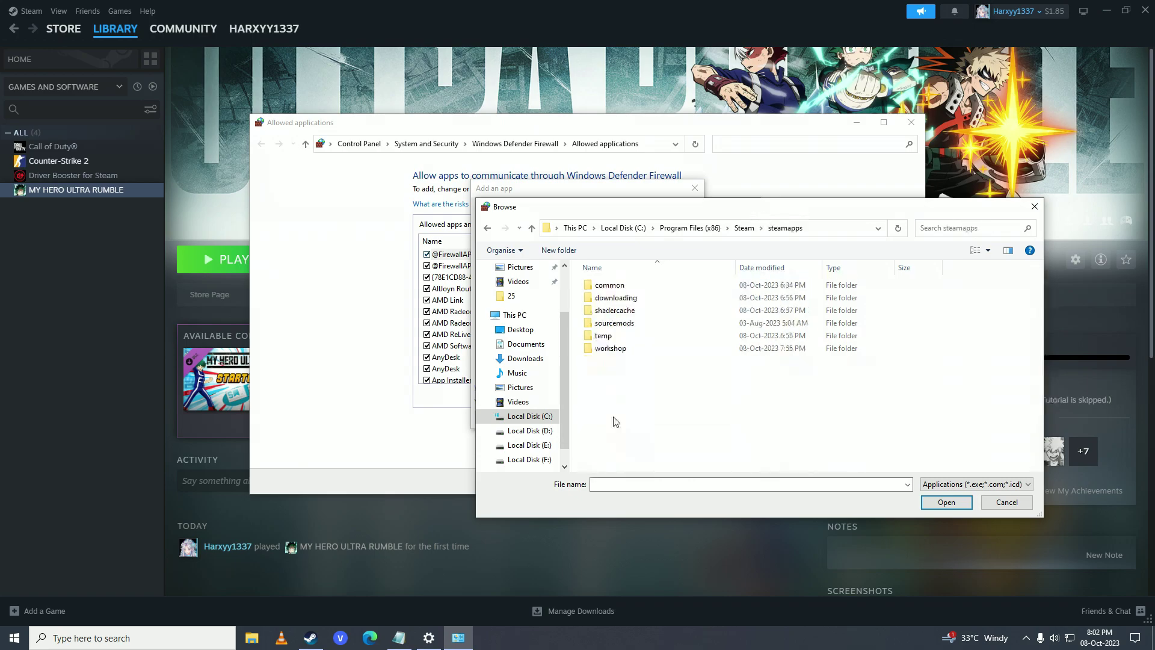
double_click(627, 286)
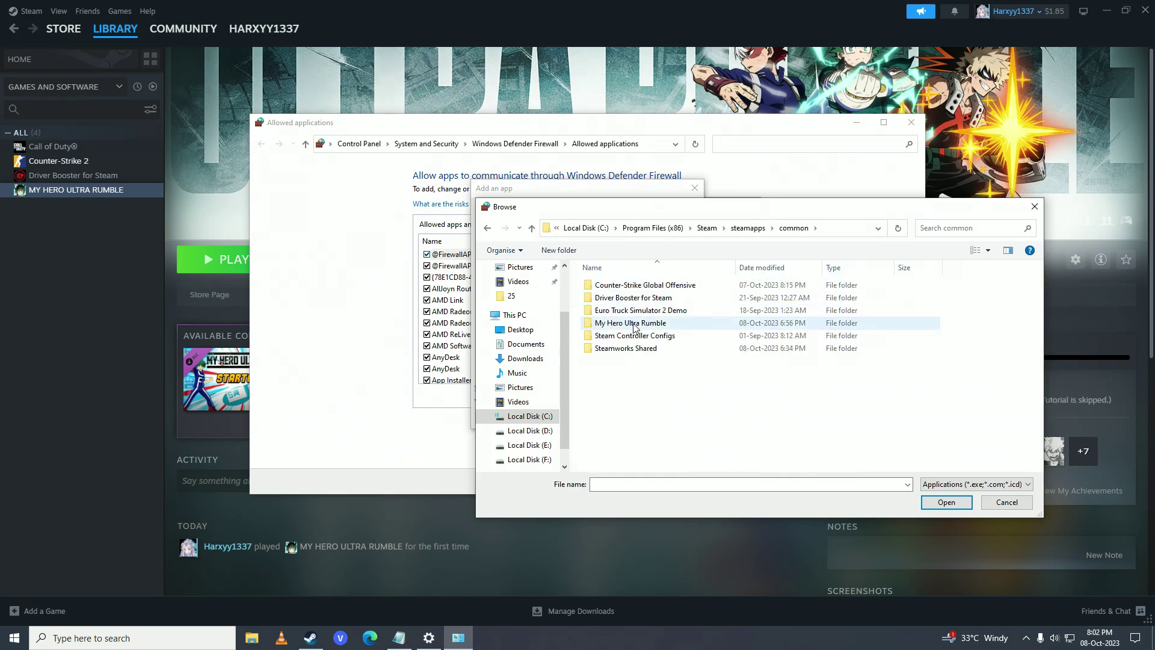
Try to add MHUR.exe from My Hero Ultra Rumble\HerovsGame\Binaries\Win64 to the allowed apps and close the dialog.
double_click(632, 324)
double_click(619, 311)
double_click(615, 287)
double_click(617, 288)
click(616, 287)
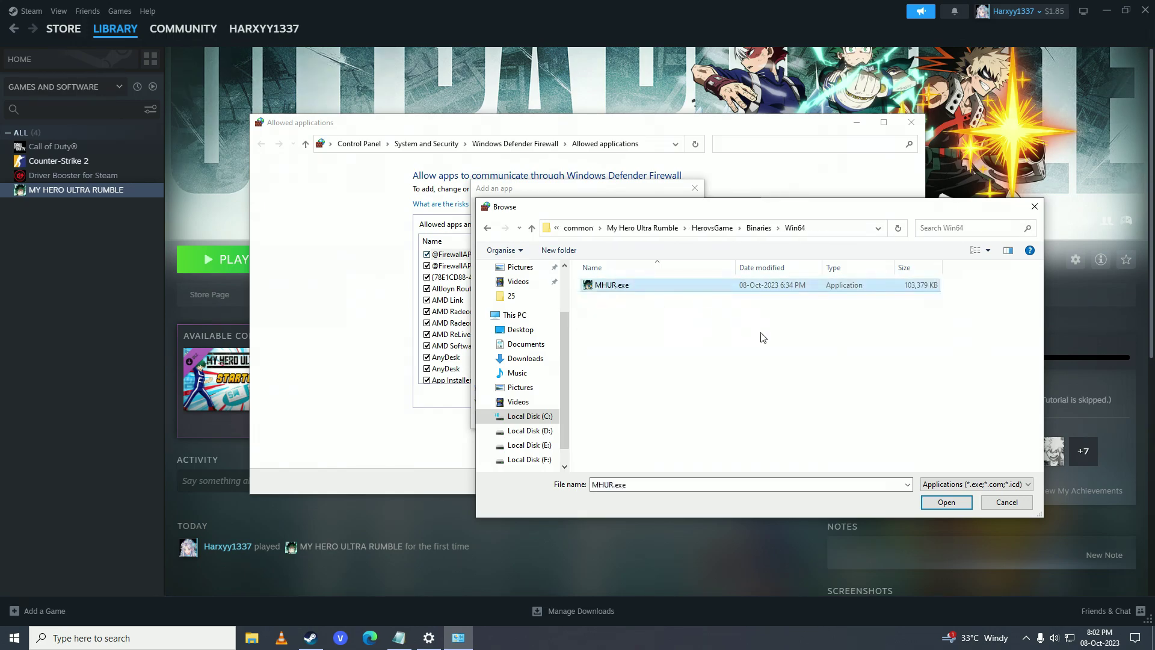
click(946, 501)
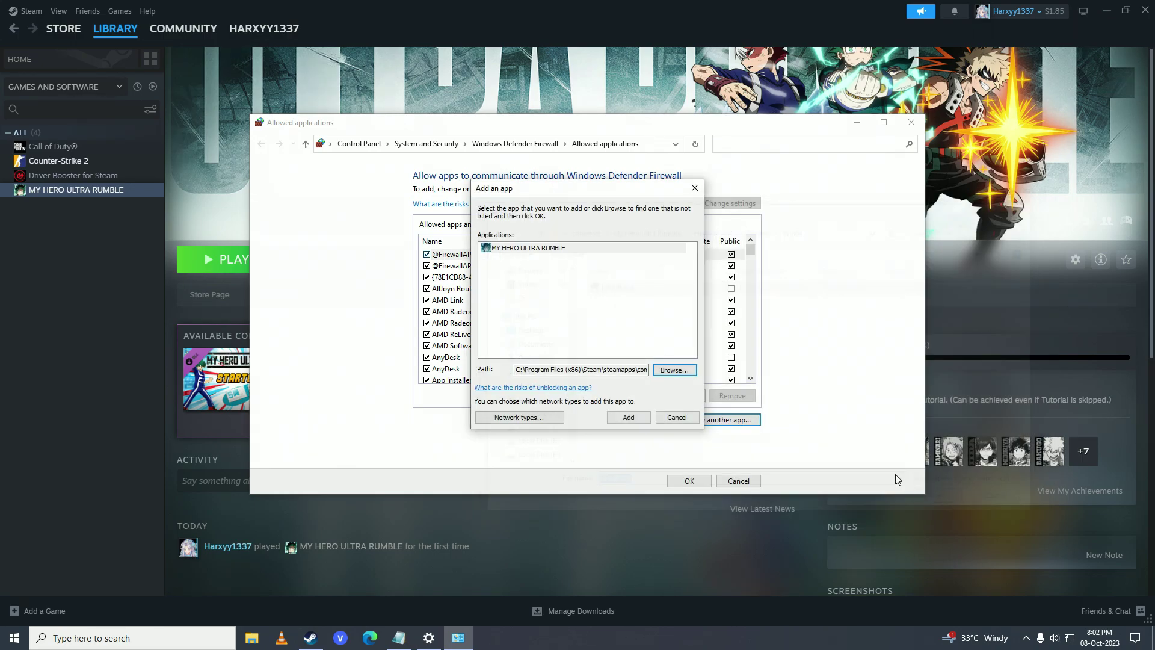
click(628, 417)
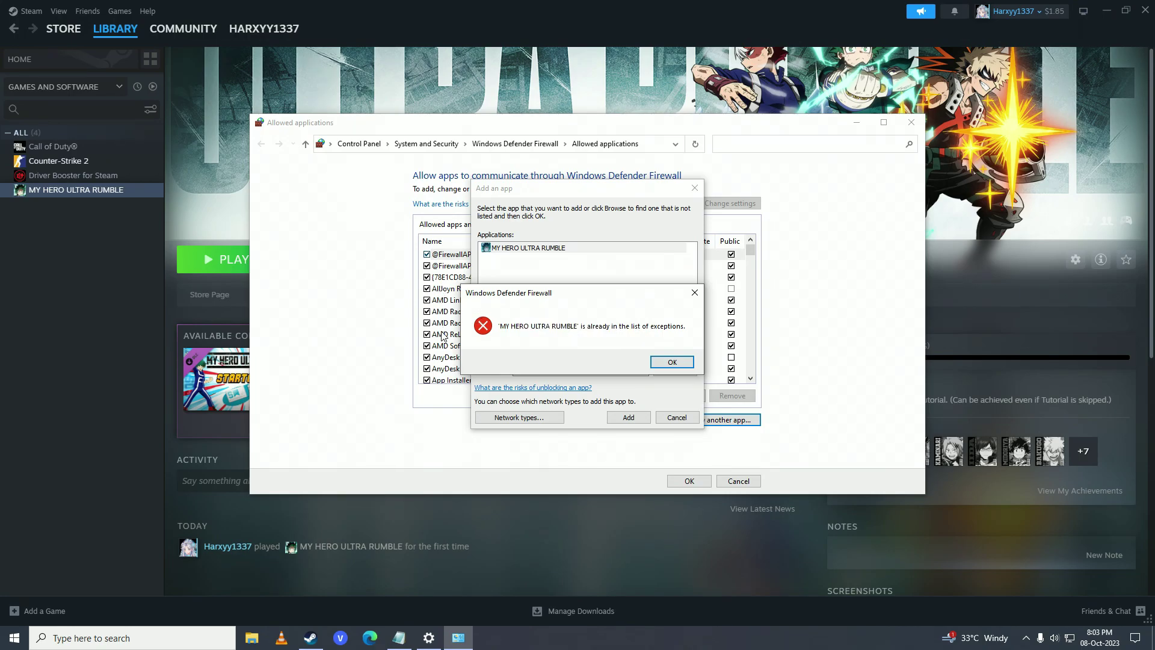
click(672, 362)
click(682, 420)
Find MY HERO ULTRA RUMBLE among the allowed apps, ensure it is enabled for private and public networks, and save the firewall settings.
scroll(554, 312, down, 7)
scroll(555, 312, down, 8)
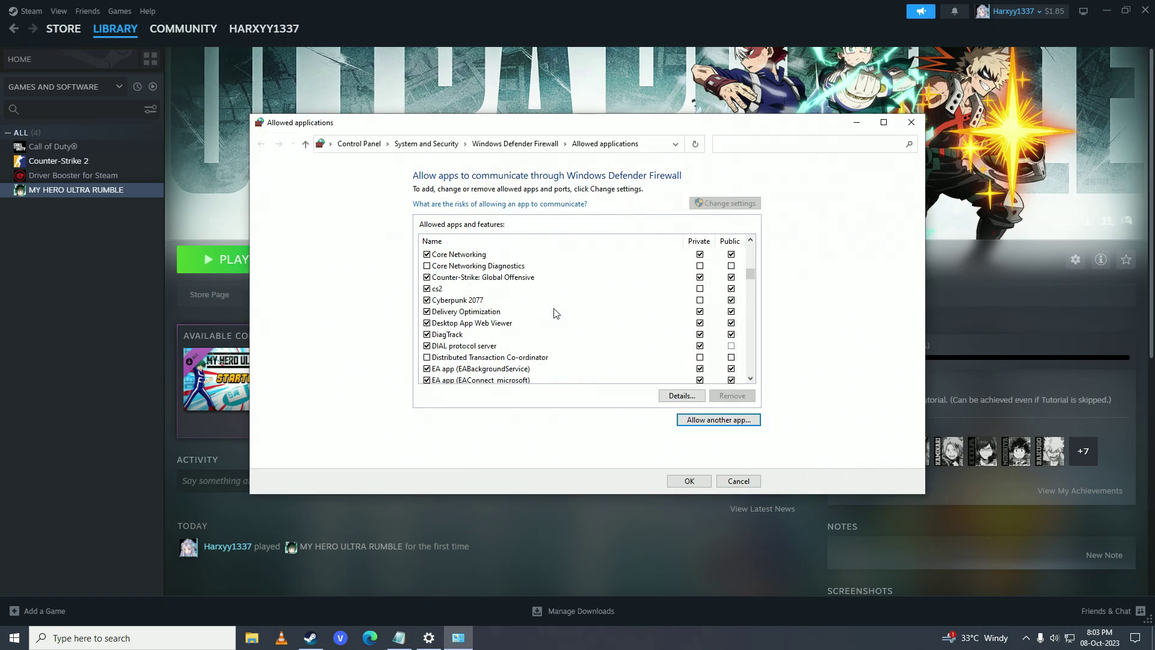
scroll(554, 313, down, 1)
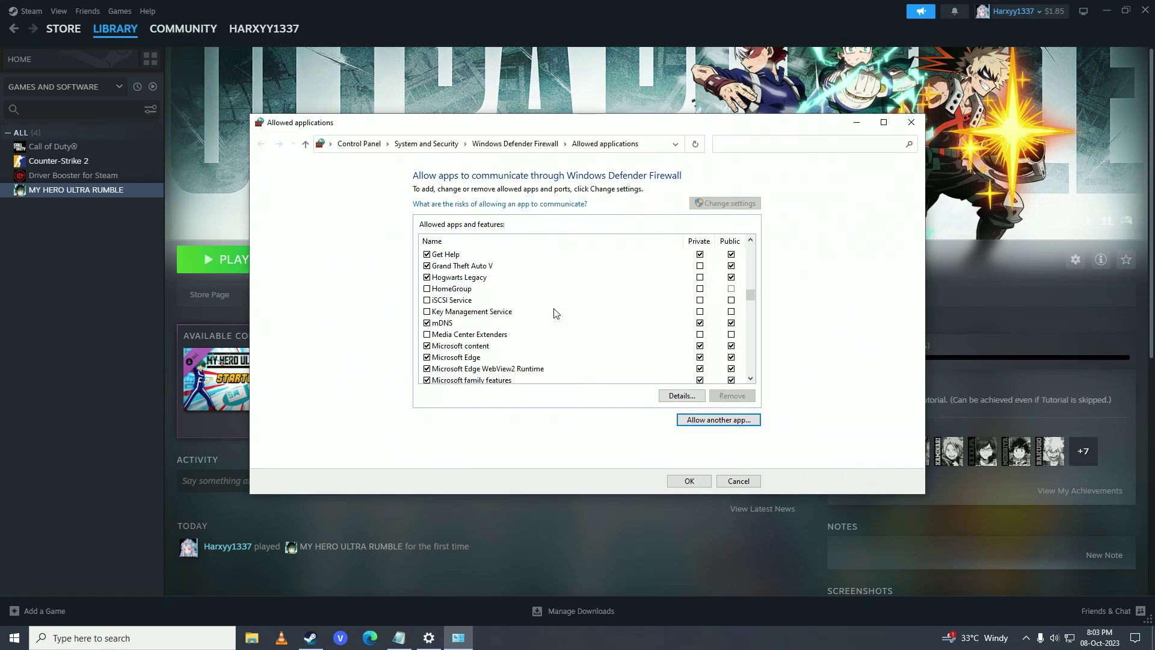
scroll(554, 312, down, 5)
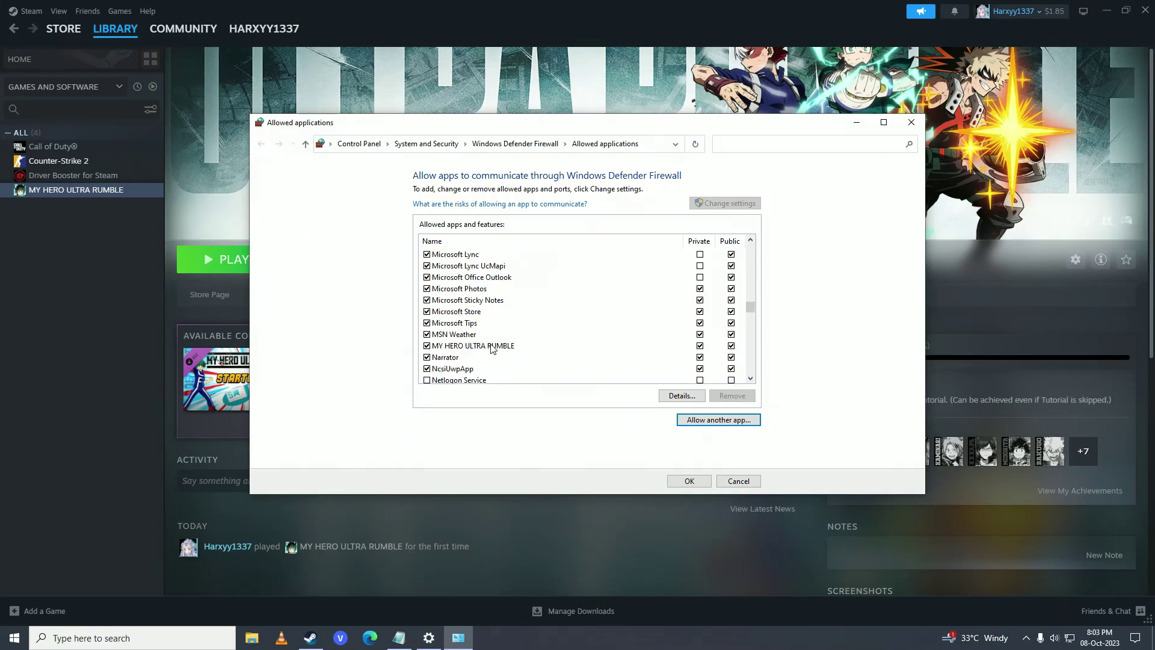
click(492, 346)
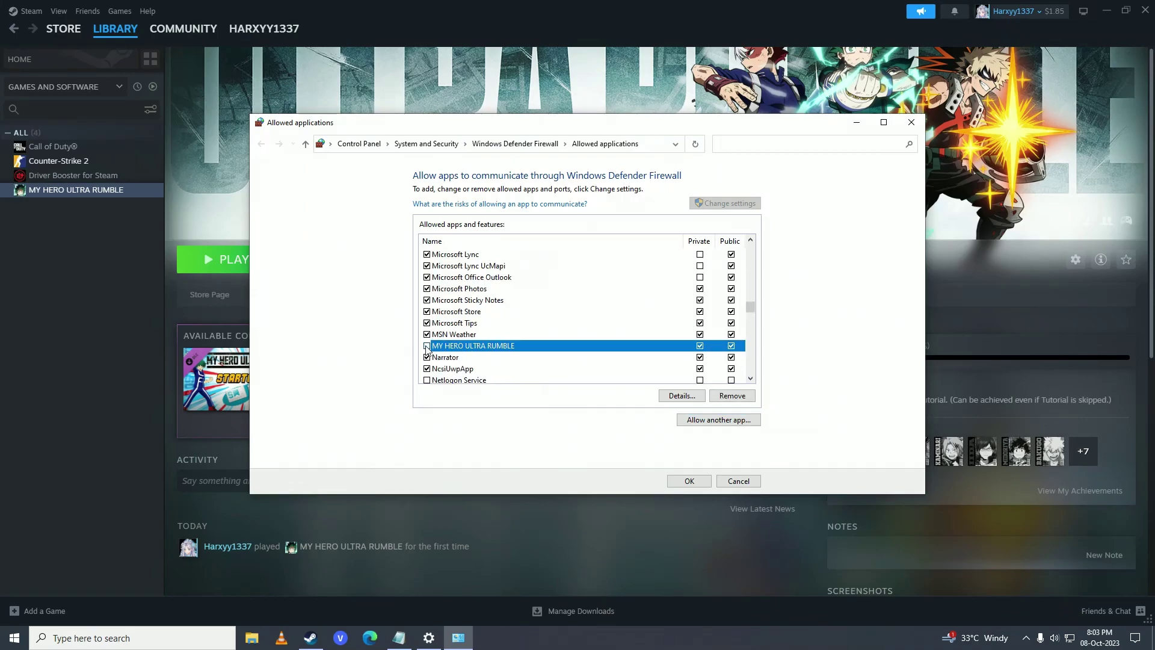
double_click(427, 348)
click(626, 359)
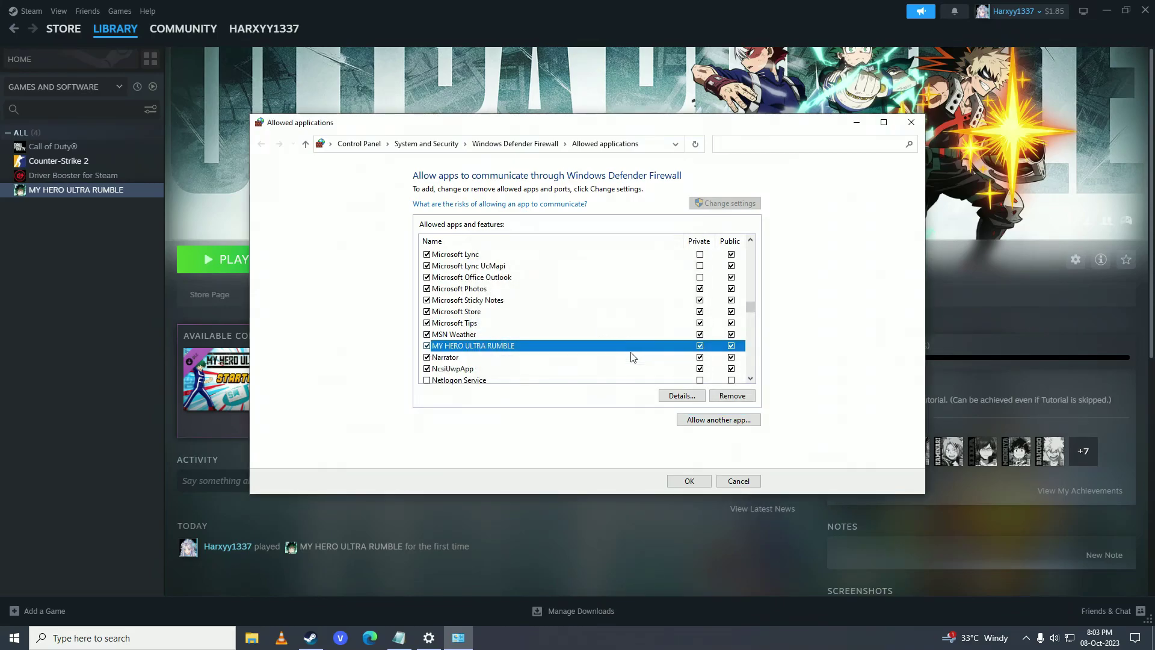
double_click(702, 348)
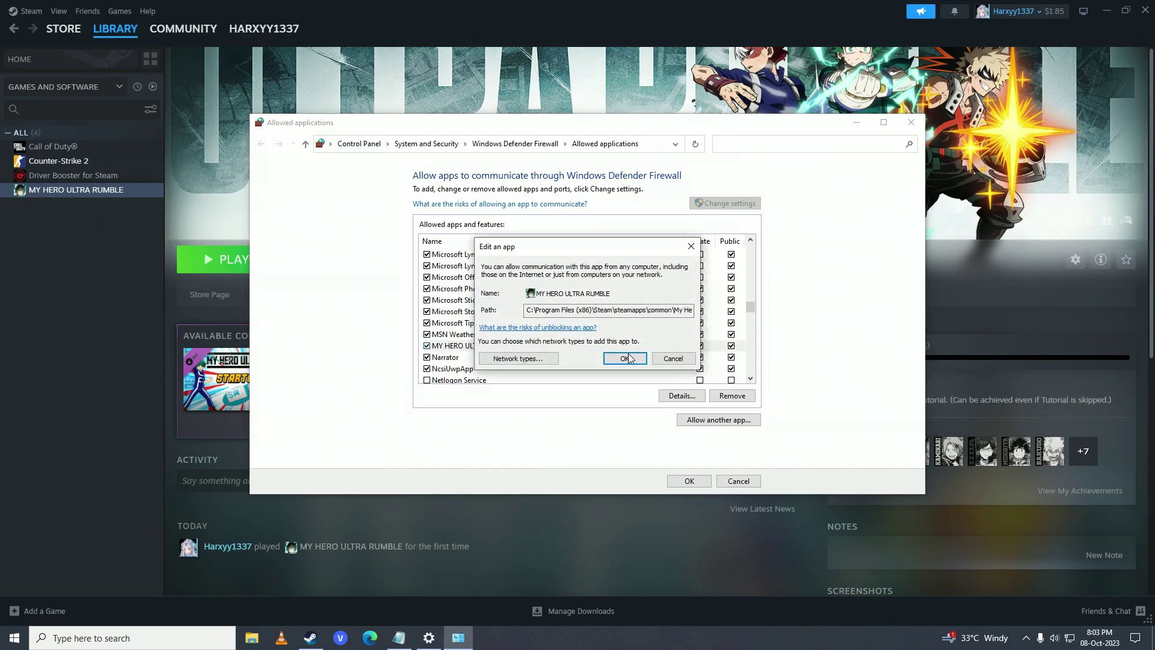
key(Return)
click(727, 350)
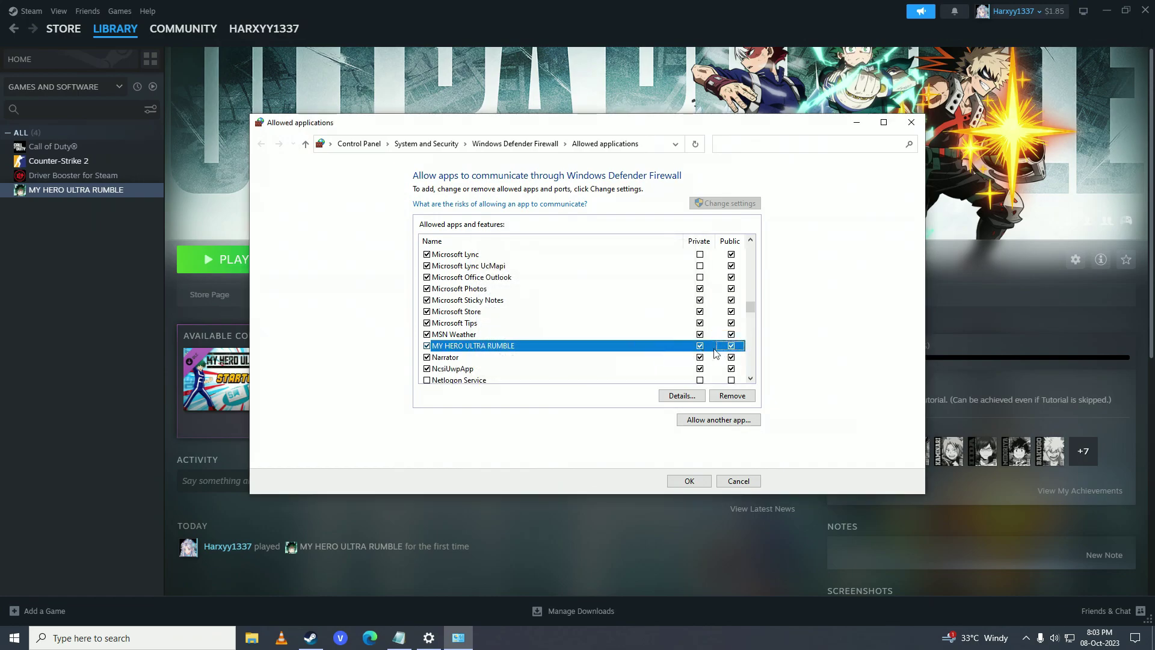
click(692, 479)
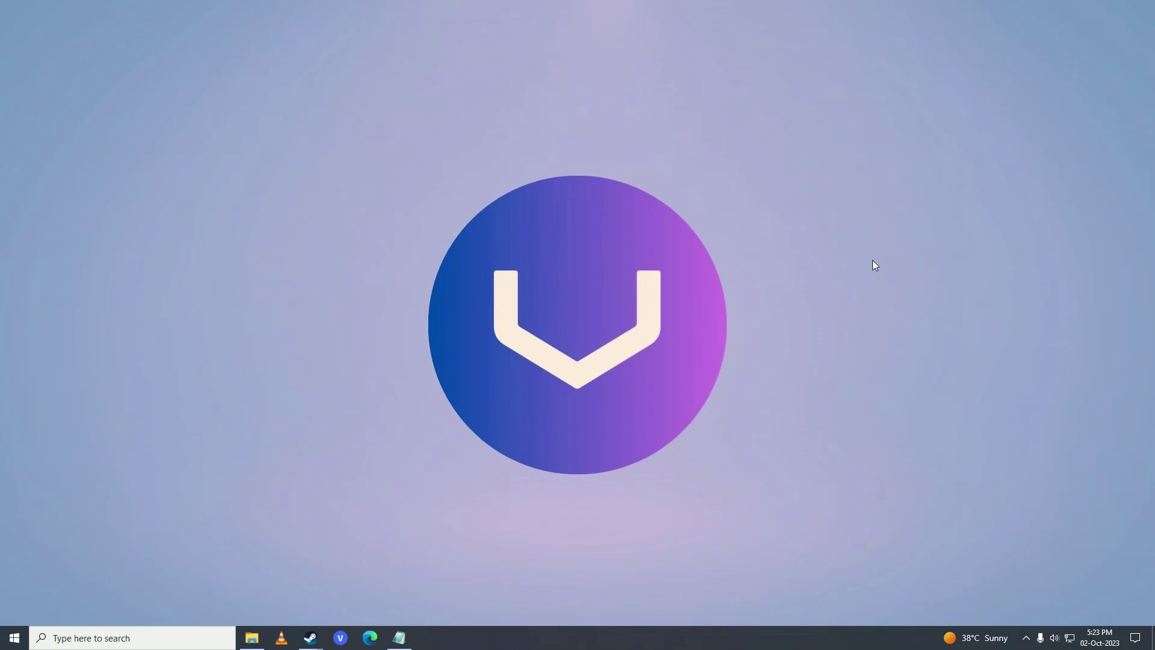
Open Device Manager and expand the display adapters.
key(super)
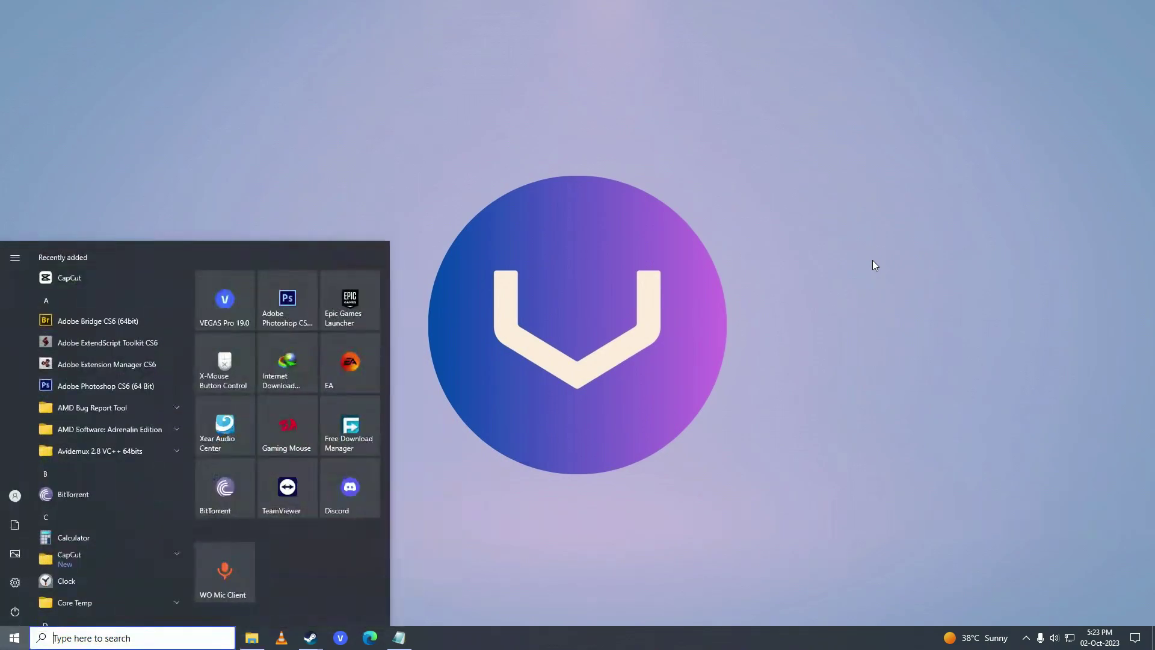
text(device manager)
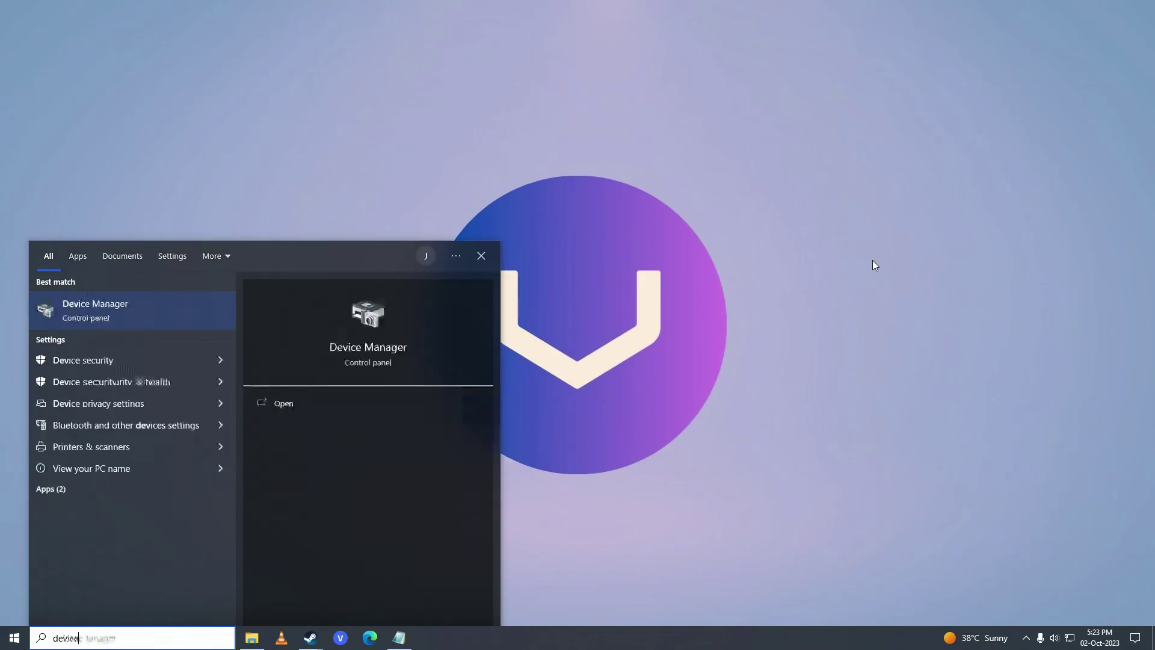
key(Return)
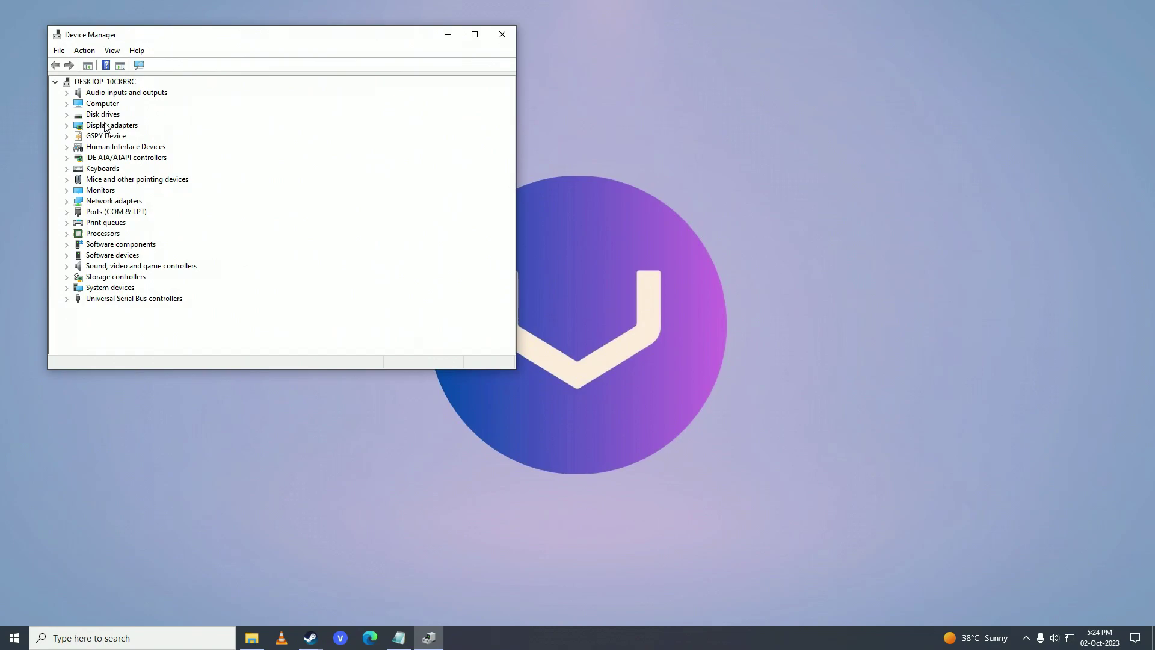
double_click(114, 127)
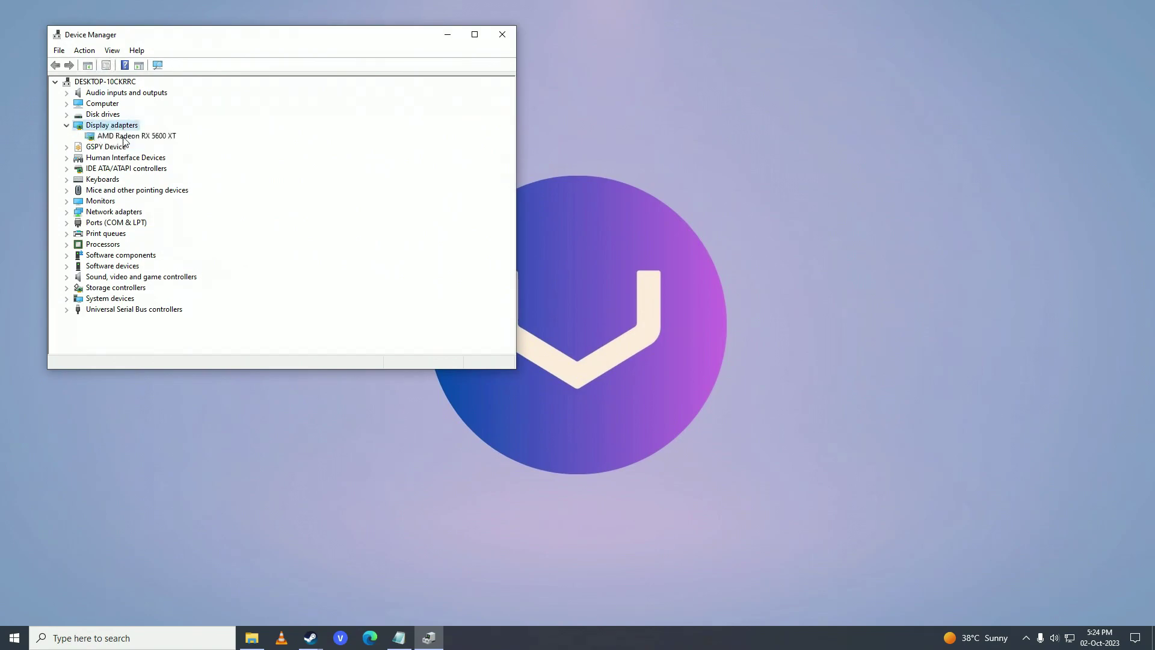
Run an automatic driver update for the AMD Radeon RX 5600 XT and close Device Manager.
right_click(120, 137)
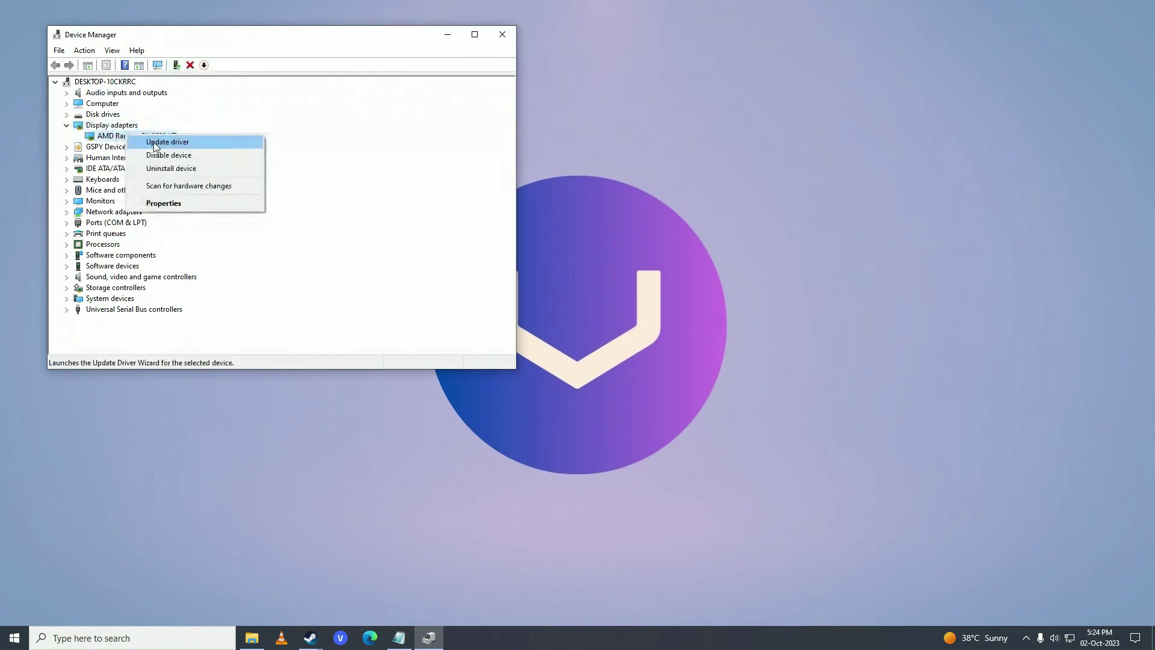
click(179, 145)
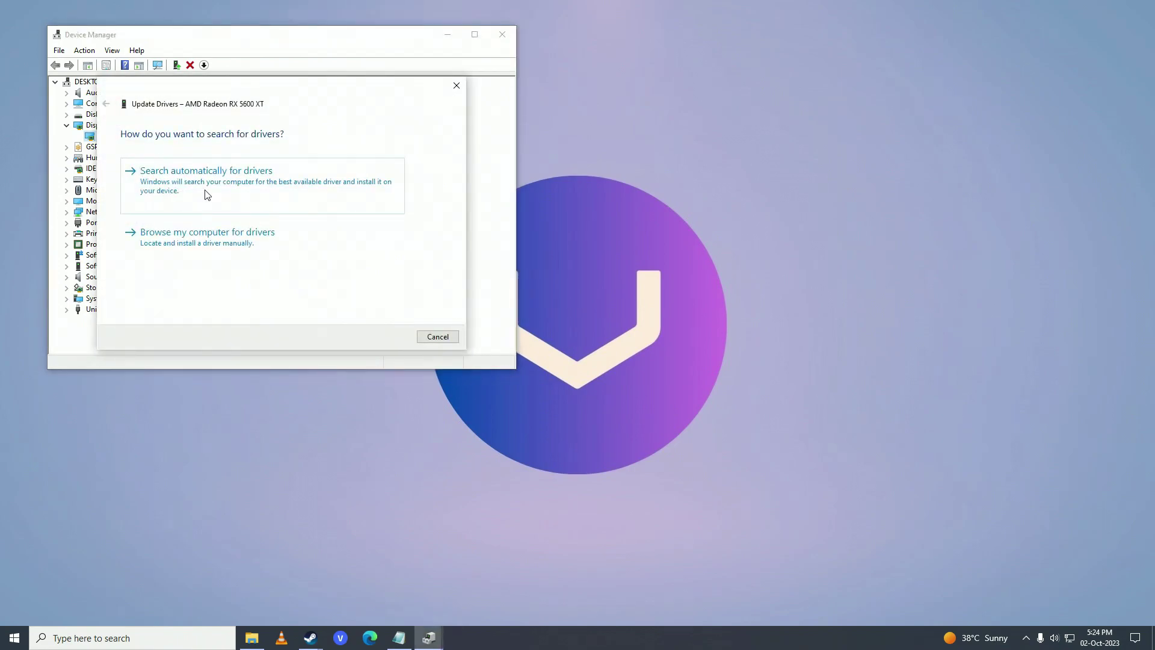
click(231, 177)
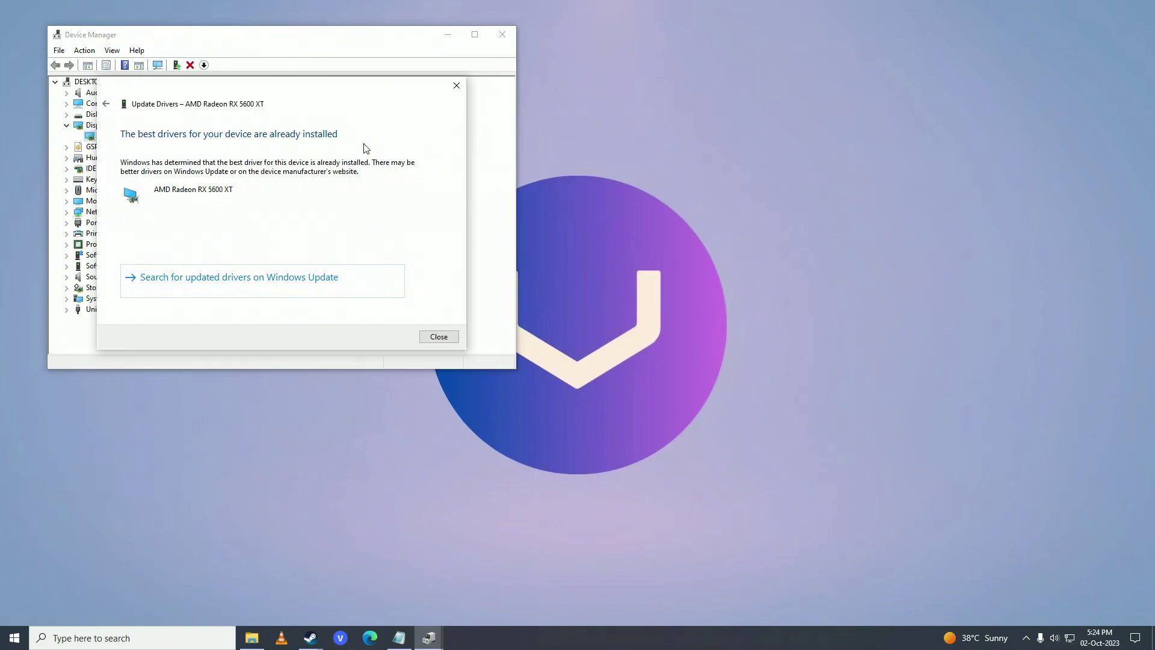
click(439, 336)
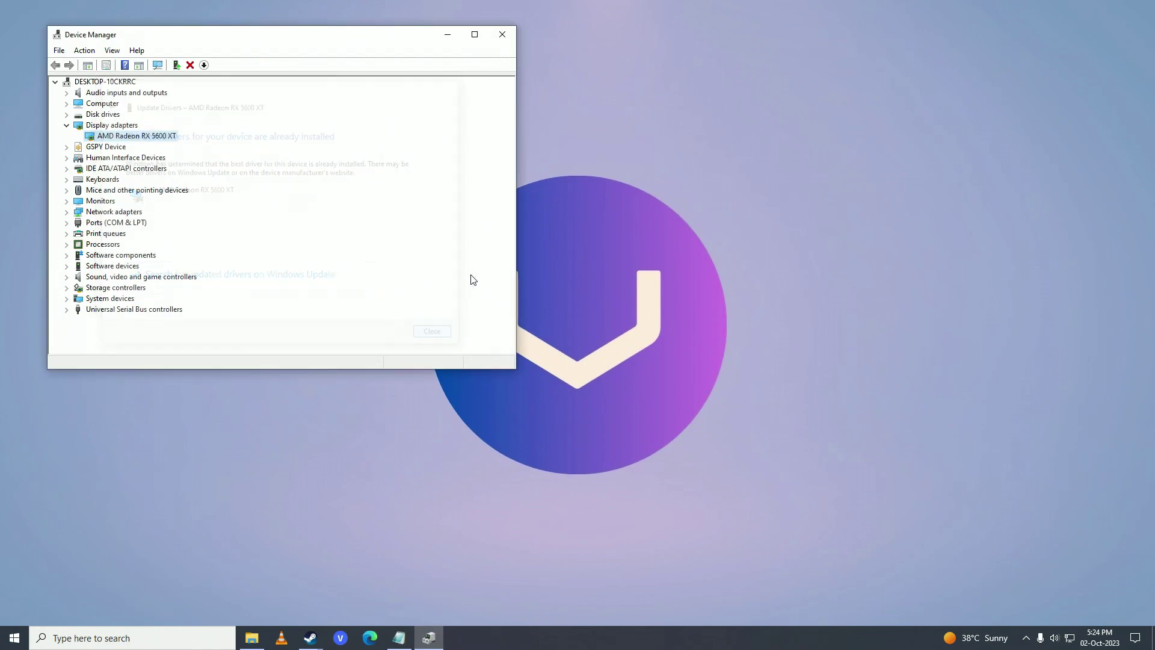
click(502, 35)
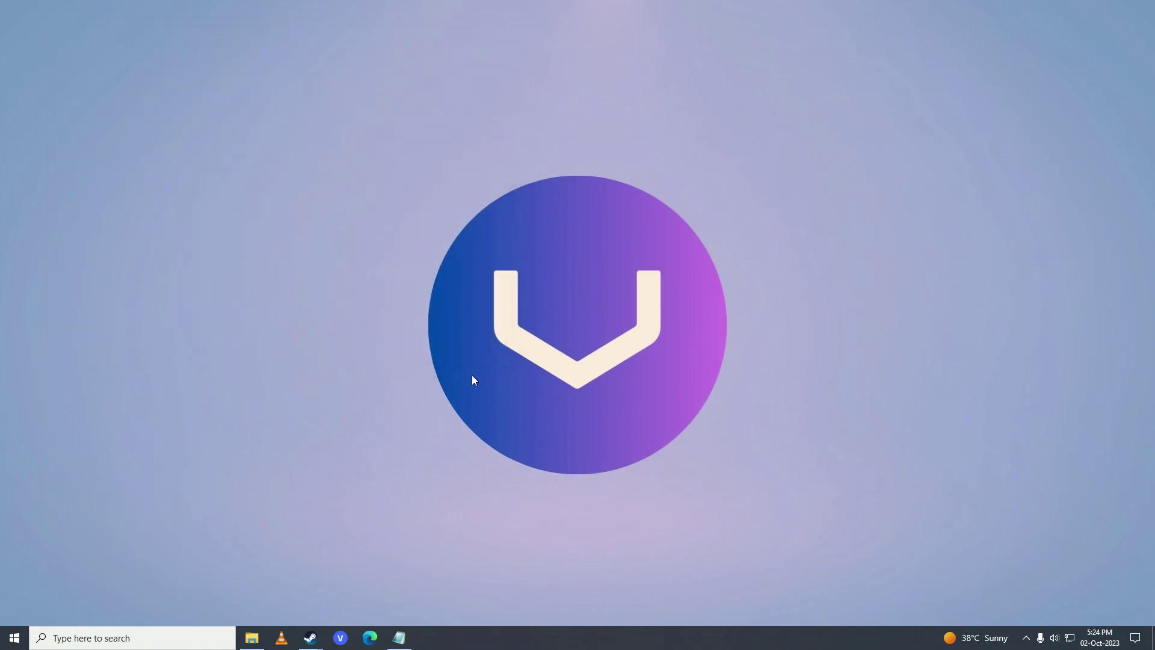
Switch to Microsoft Edge, search for "amd adrenaline edition" and open AMD's driver download and support page.
click(370, 638)
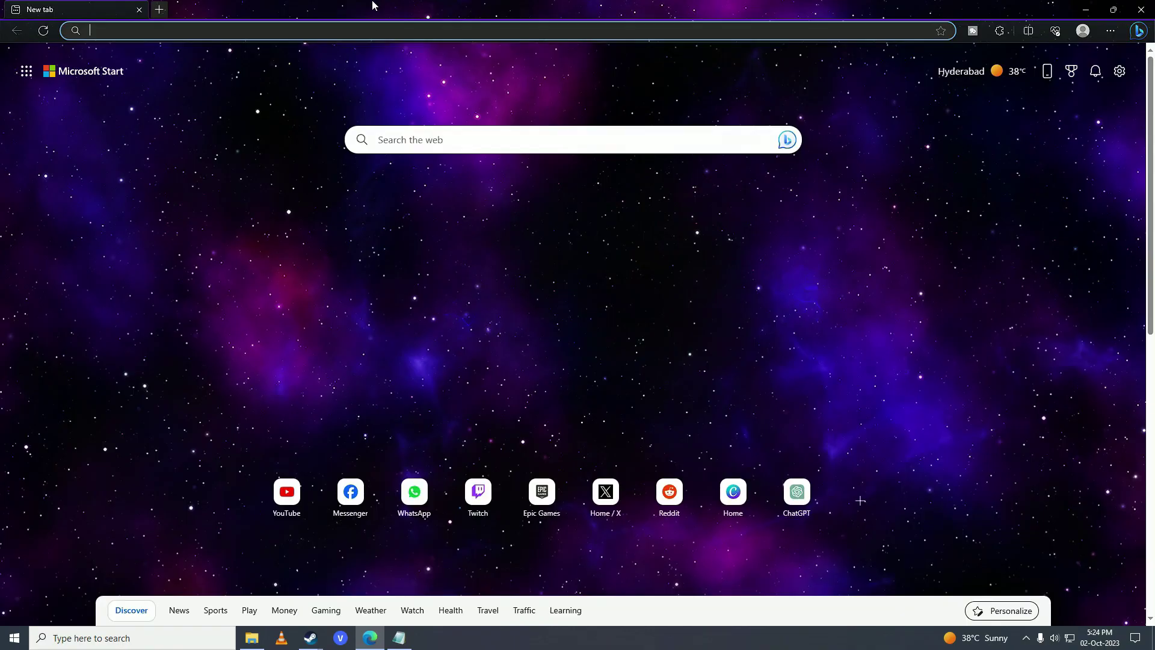
text(amd a)
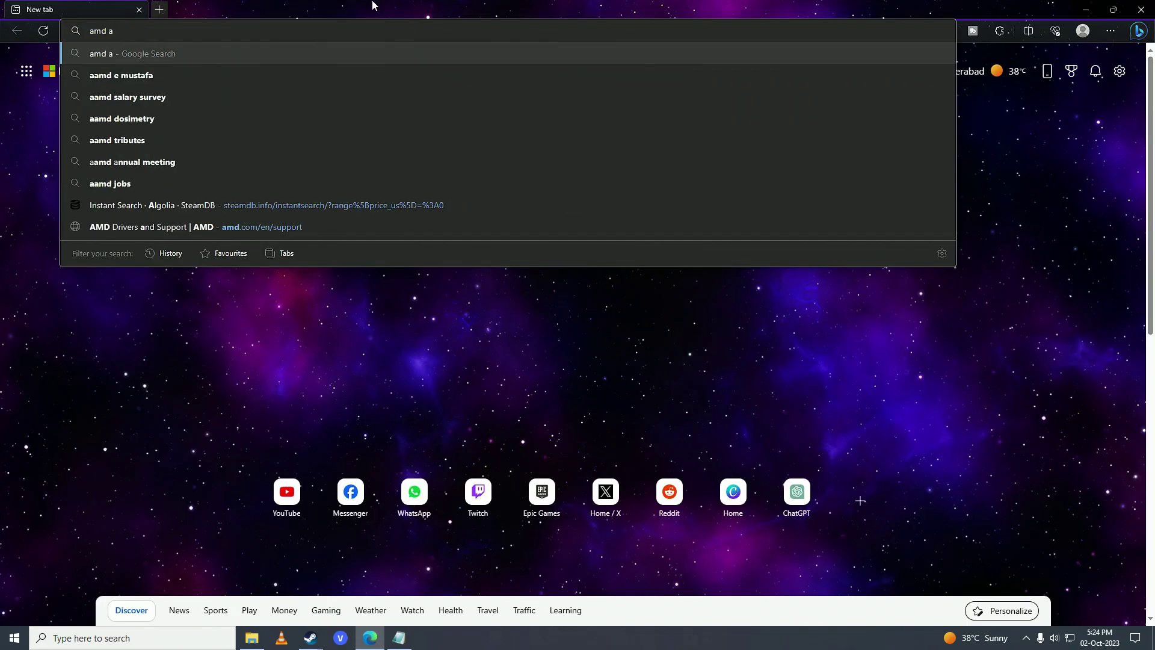
text(drenaline edition)
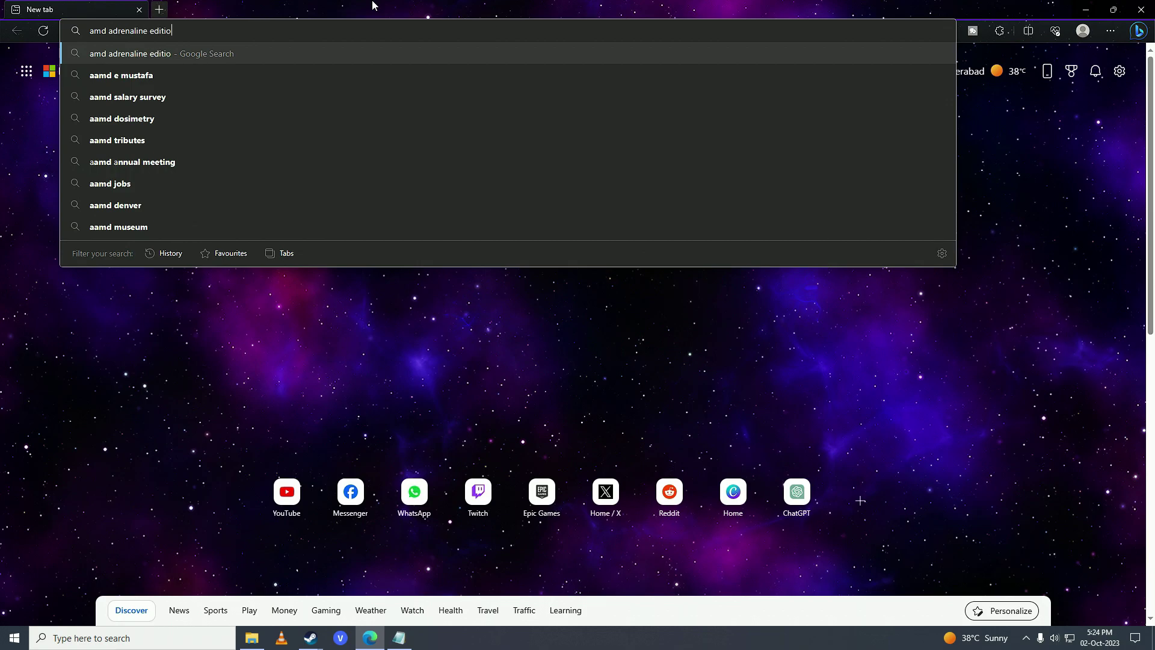
key(Return)
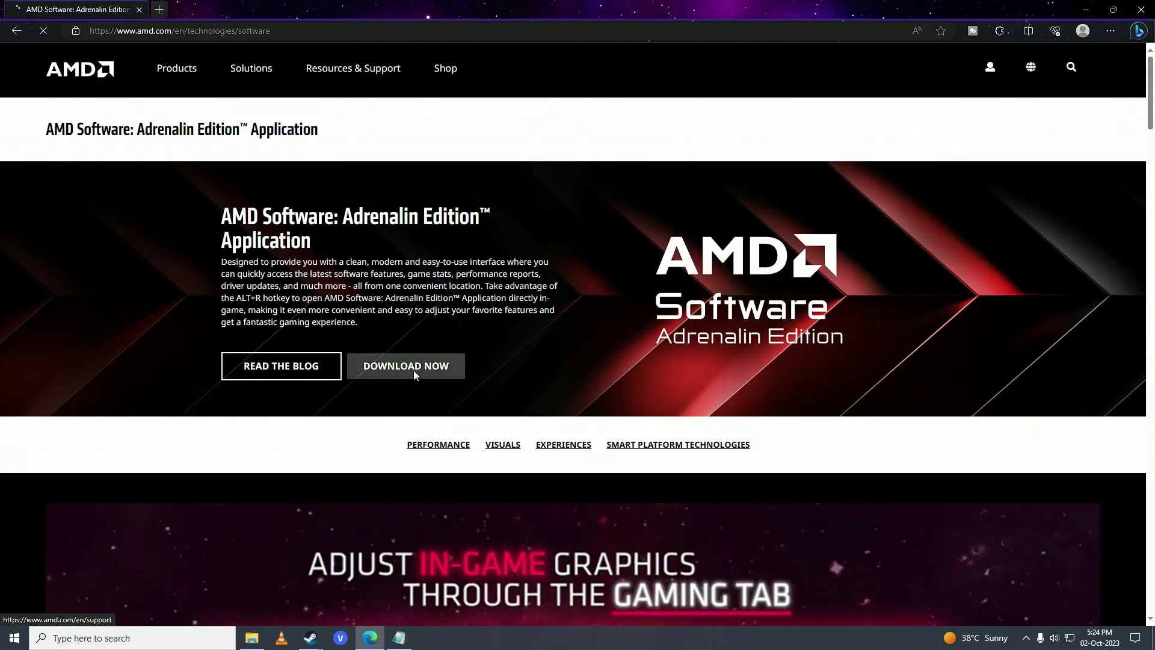
click(414, 370)
Select AMD Radeon RX 5600 XT from the 5600 Series graphics products and show its Windows 10 64-bit driver downloads.
scroll(551, 297, down, 3)
scroll(454, 362, down, 1)
scroll(453, 362, down, 1)
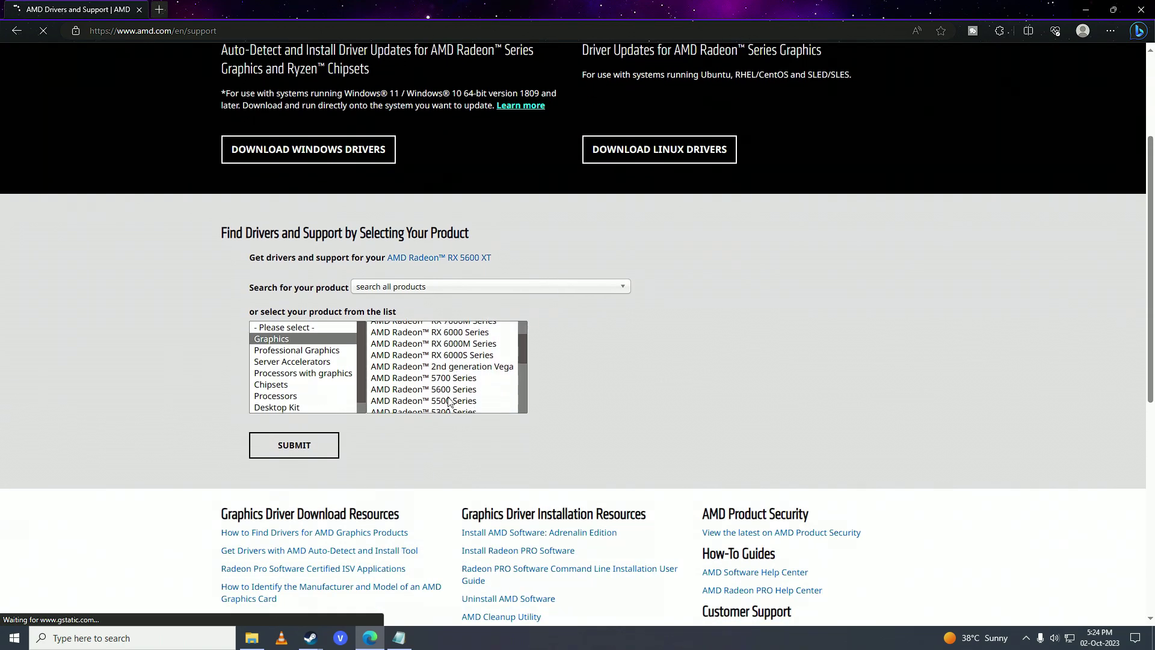
click(450, 390)
click(579, 339)
click(721, 340)
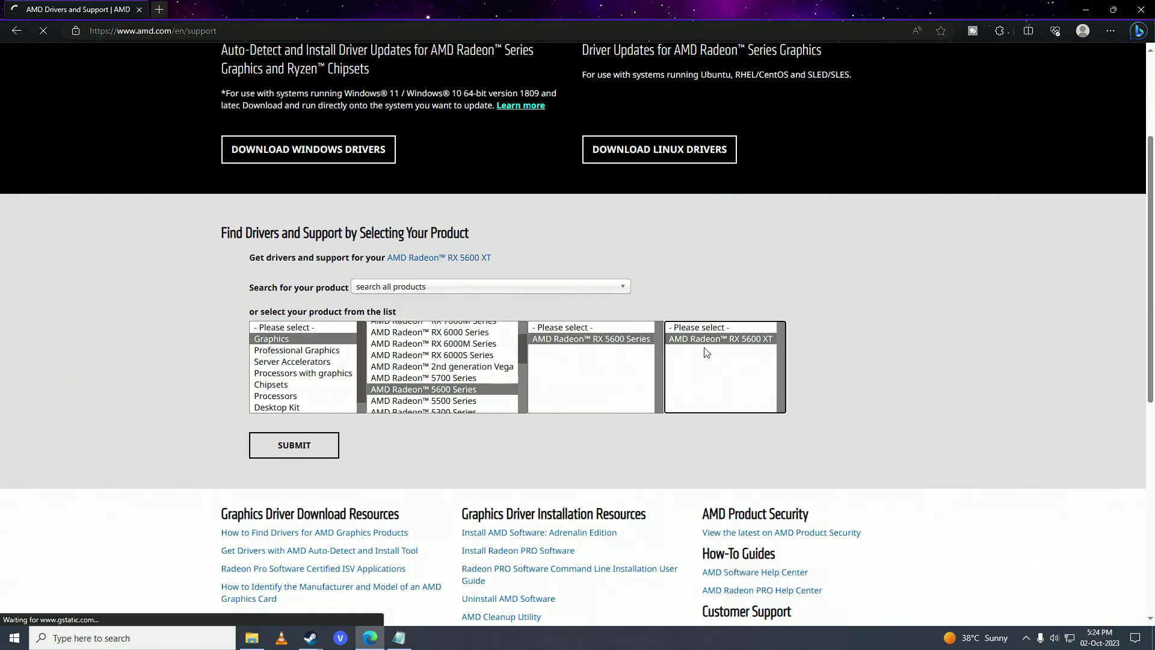
click(304, 447)
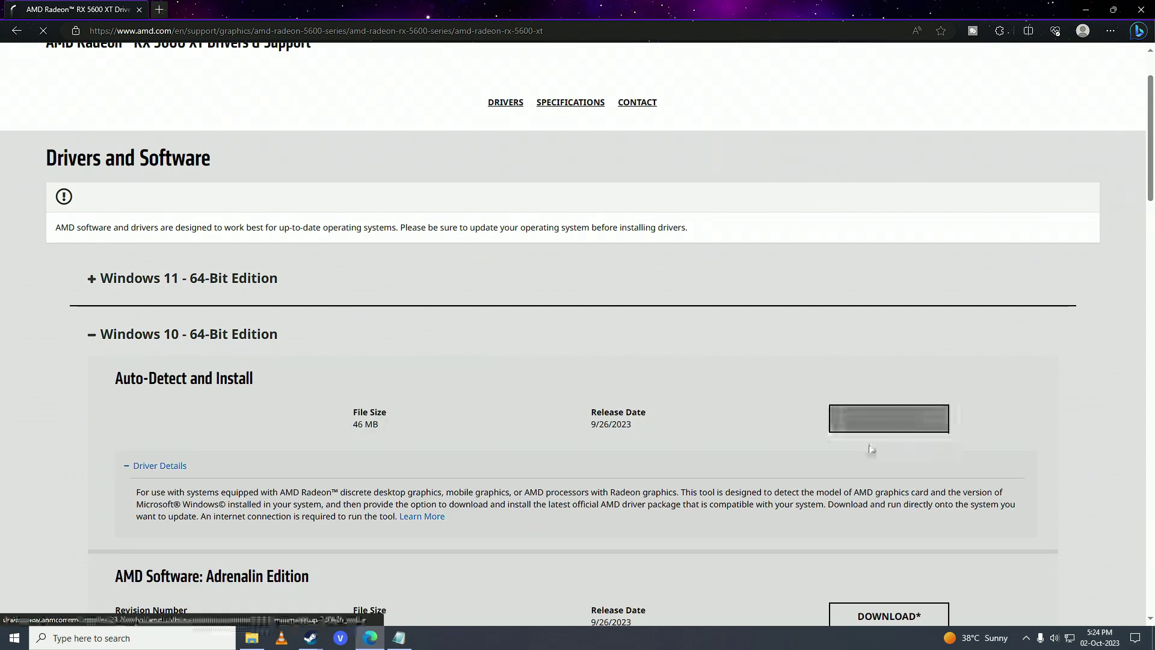
scroll(888, 421, down, 3)
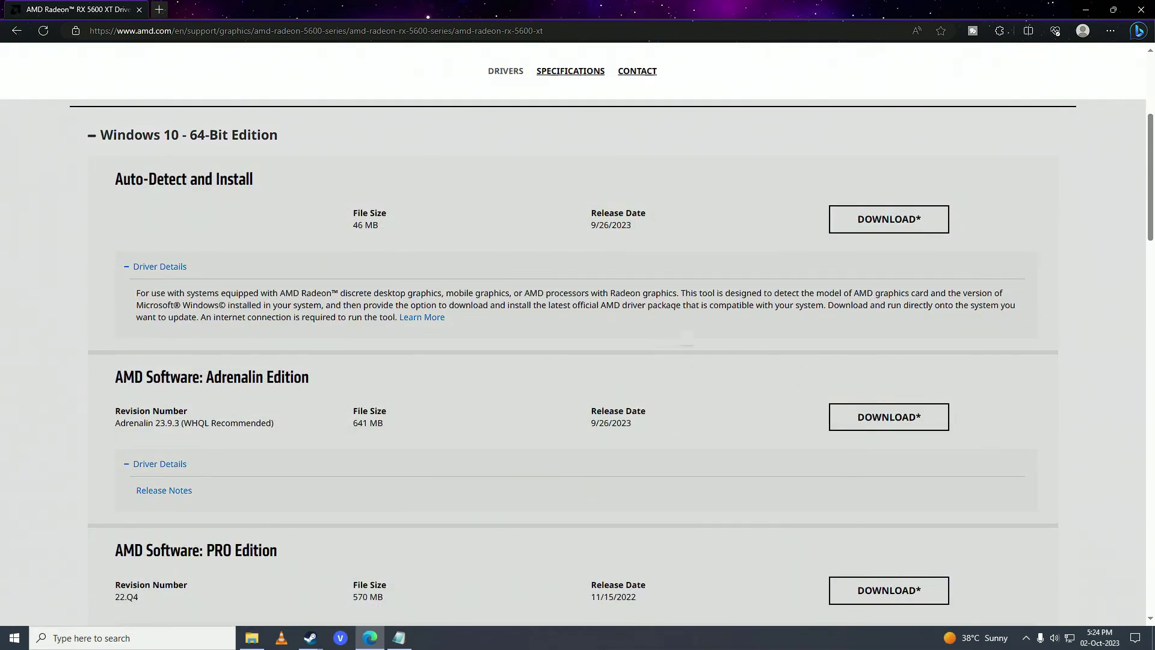
Open NVIDIA's official driver download page in a new browser tab.
key(ctrl+t)
text(nvidia)
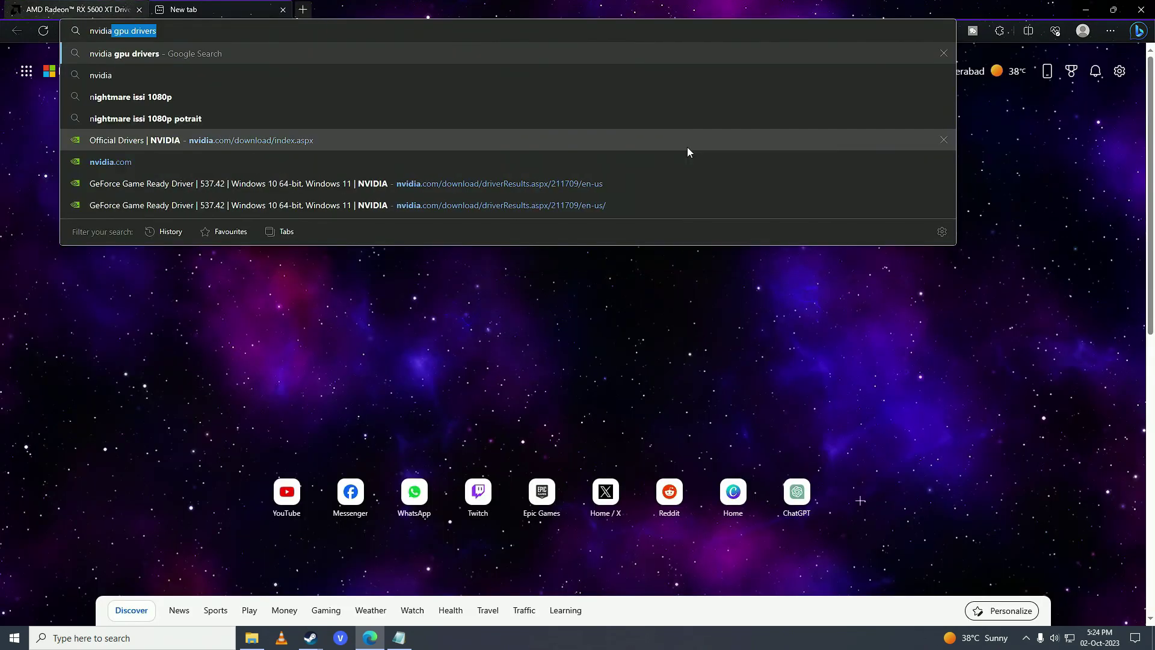
key(End)
key(Return)
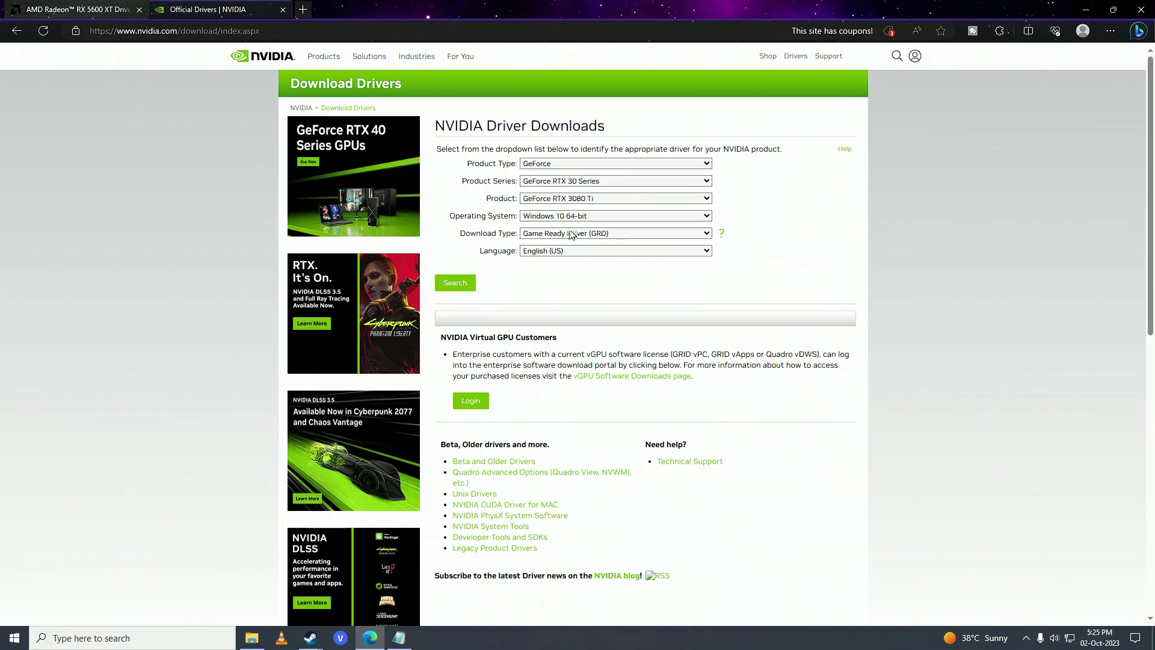
Search for the GeForce RTX 3080 Ti Game Ready Driver for Windows 10 64-bit, choose to download it and close the page.
click(572, 163)
click(574, 175)
click(578, 181)
click(577, 180)
click(569, 201)
click(593, 205)
click(579, 219)
click(579, 220)
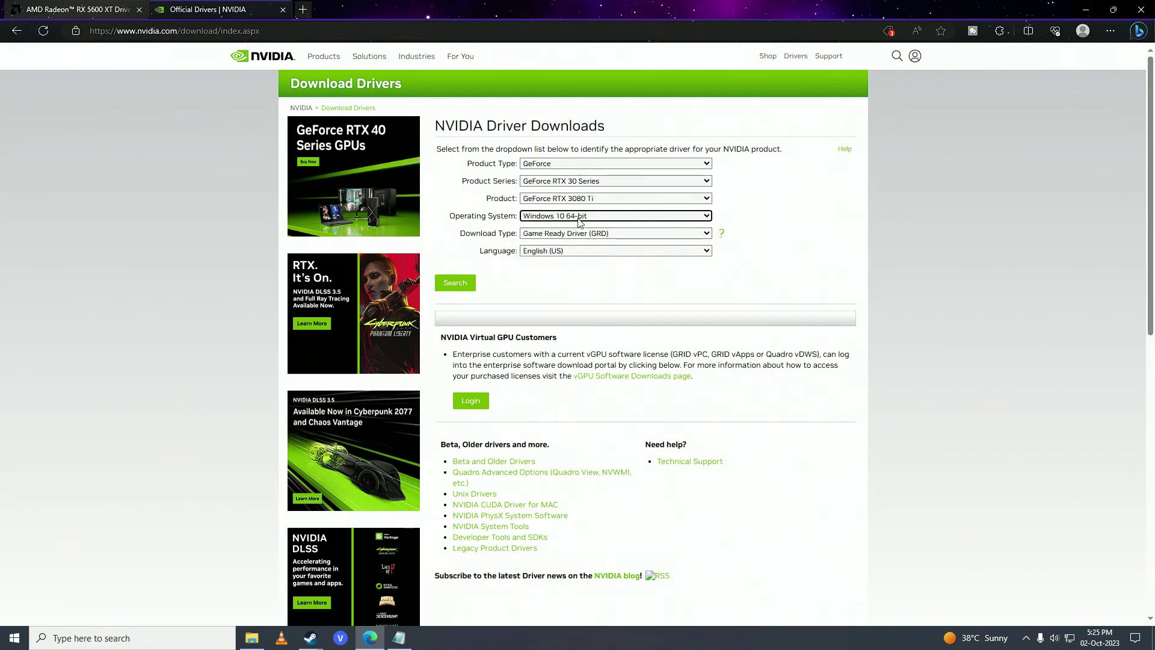
click(455, 283)
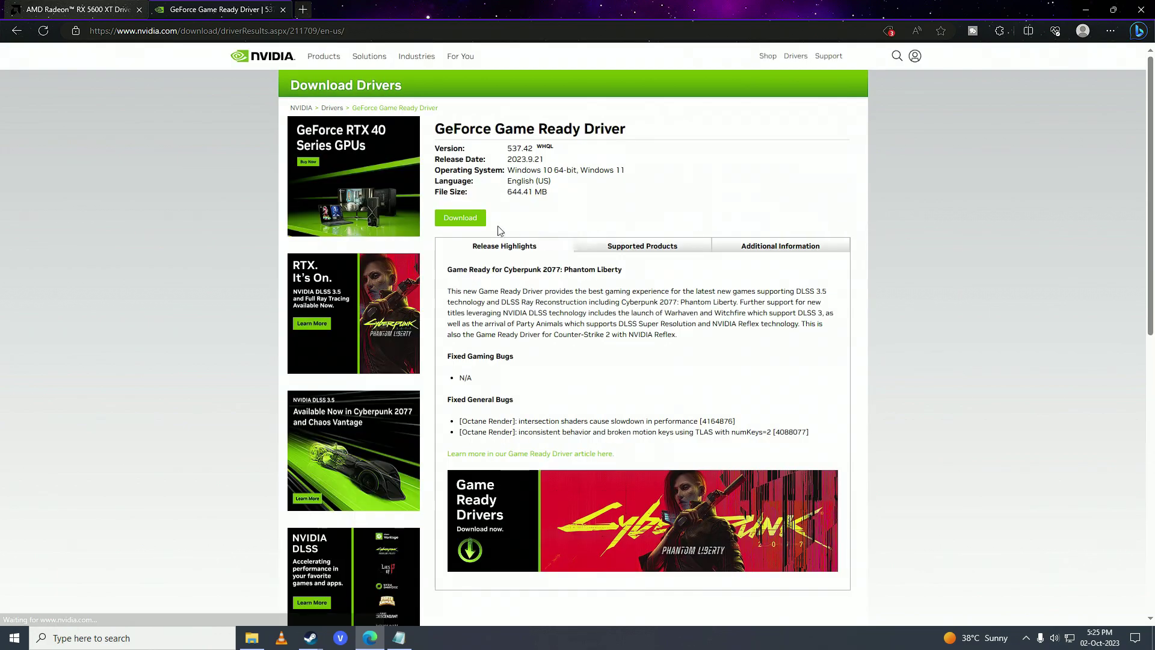
click(464, 219)
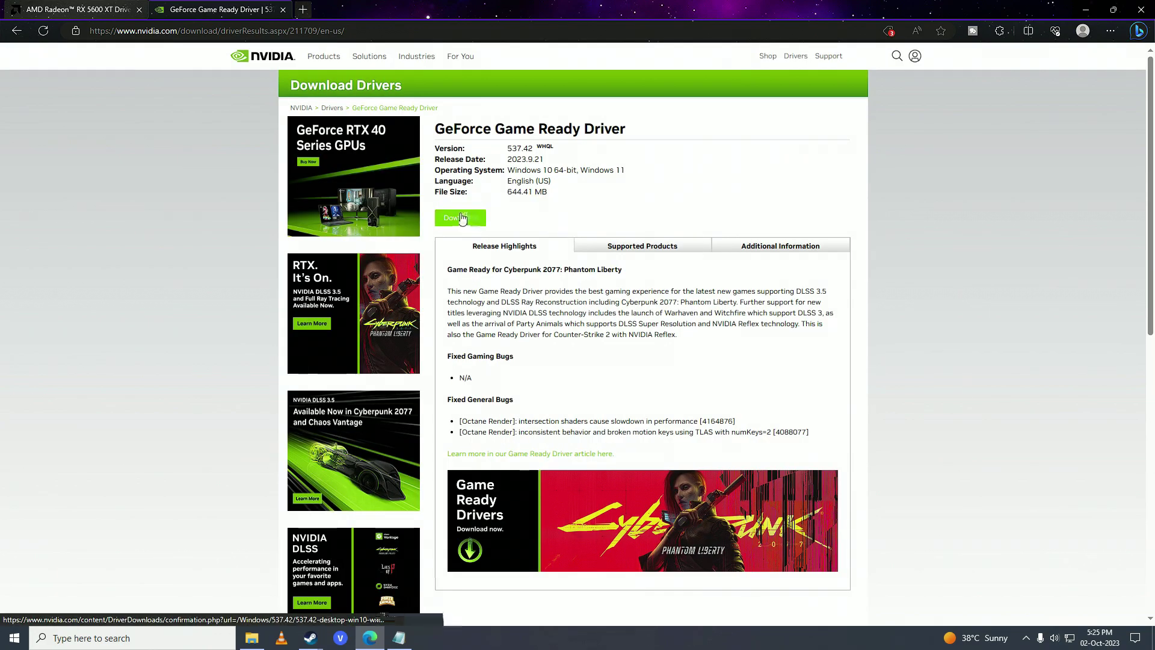
click(284, 10)
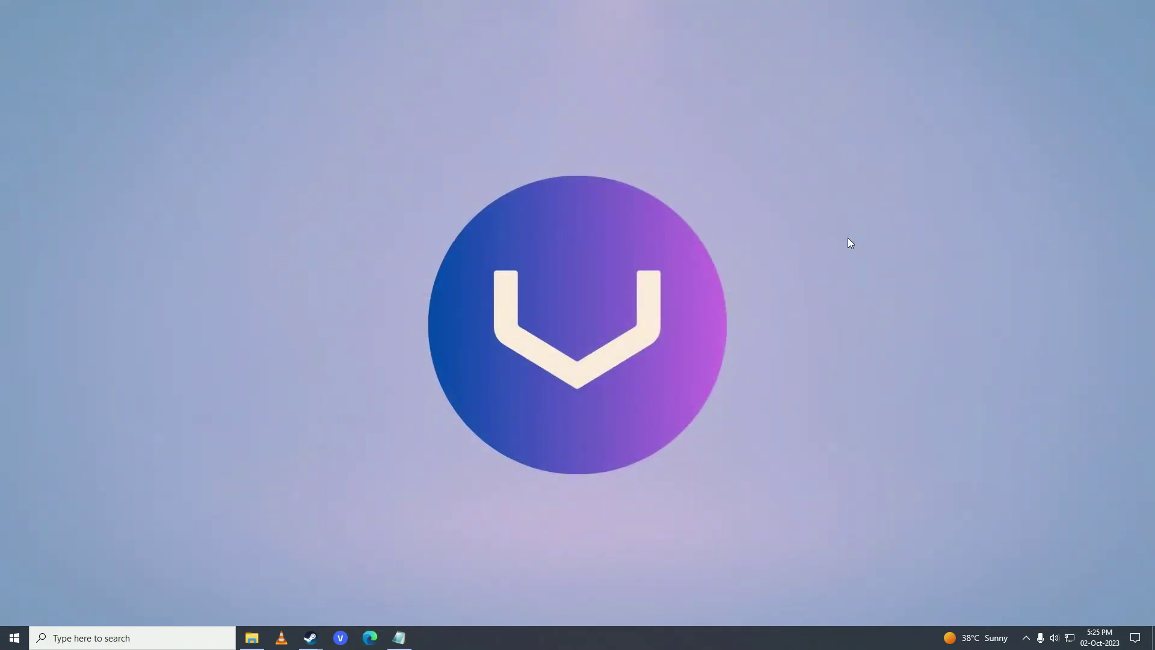
click(14, 638)
click(15, 612)
click(594, 407)
click(595, 407)
Search the web for microsoft visual c++ and show the download links on Microsoft's latest supported Visual C++ Redistributable page.
text(mirosoft visual)
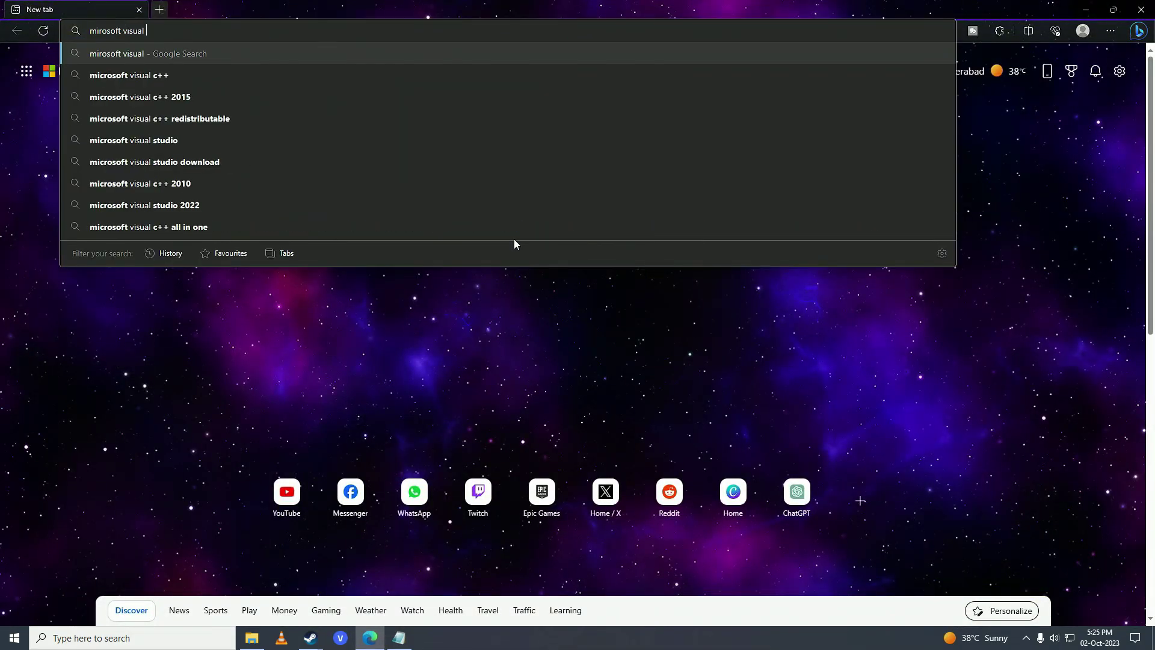
key(Down)
key(Return)
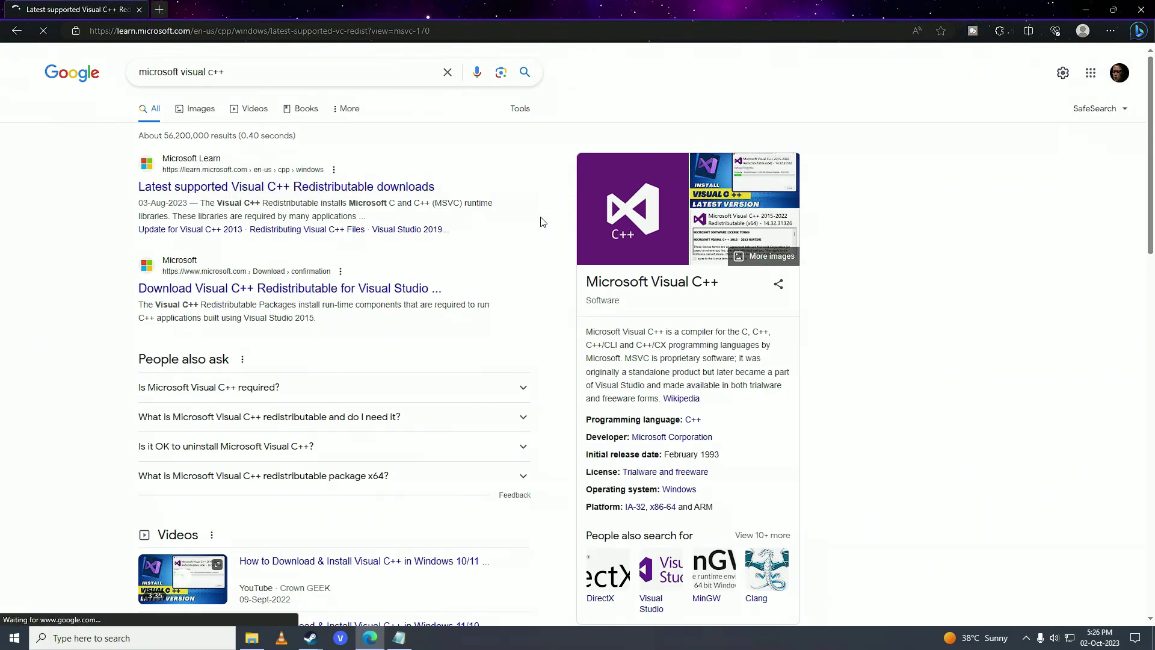
scroll(540, 222, down, 8)
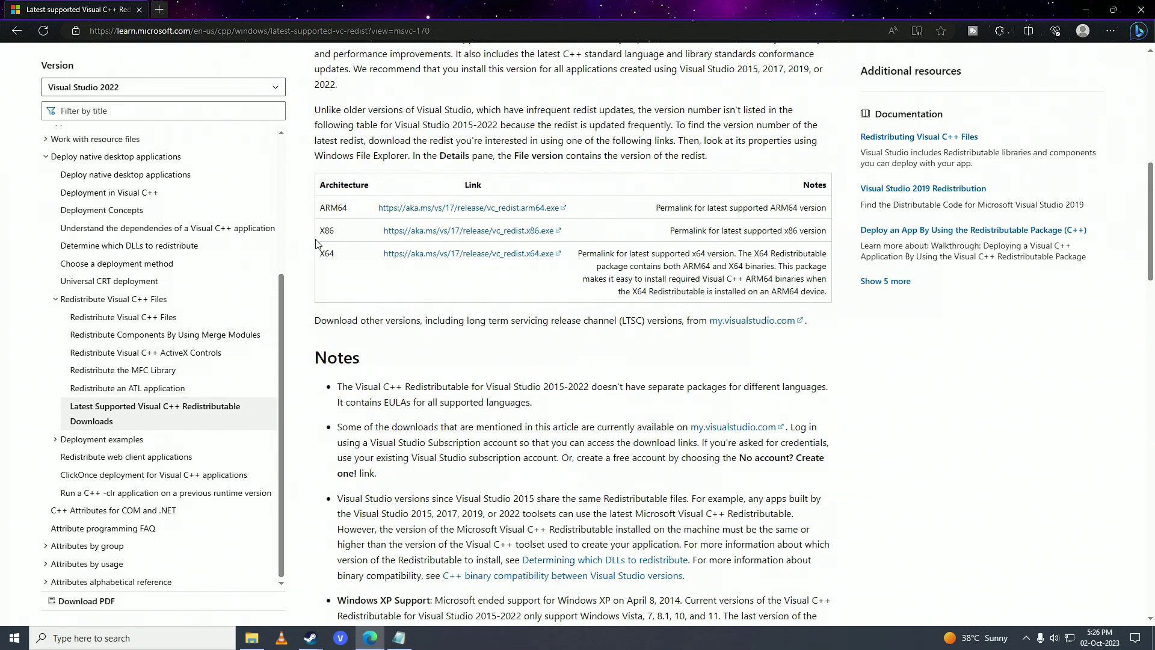
Search Windows for "this pc" and return to the Visual C++ Redistributable download page.
key(super)
text(this pc)
click(870, 436)
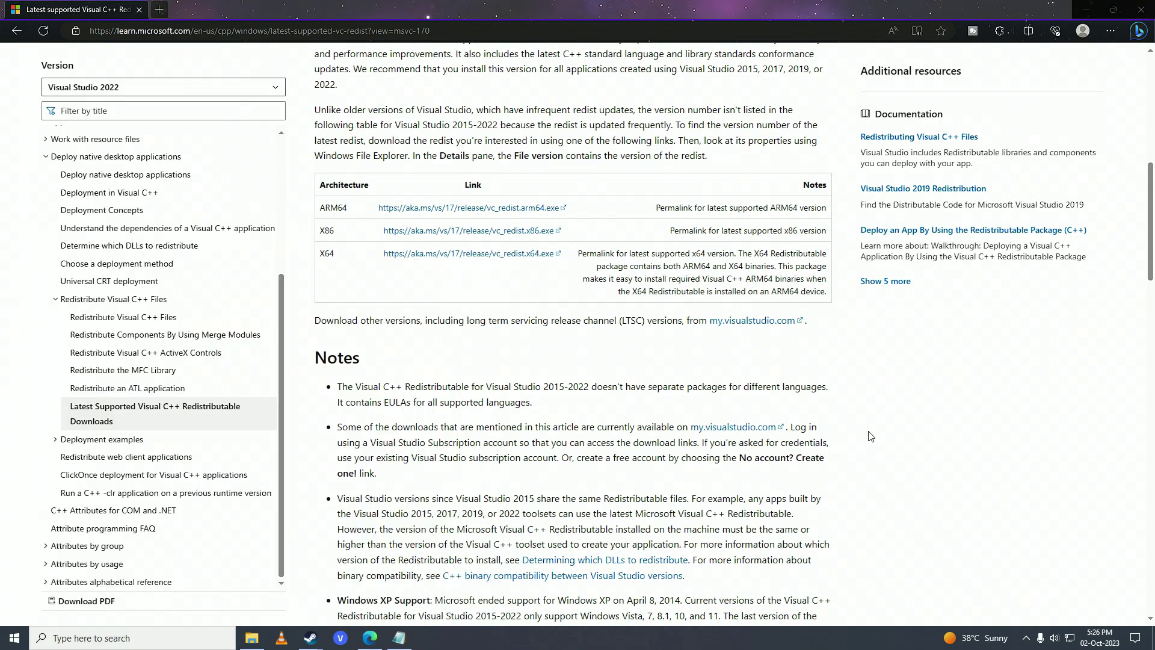
Open the computer's system properties to check the system type, and compare it with the architectures on the Visual C++ download page.
right_click(459, 290)
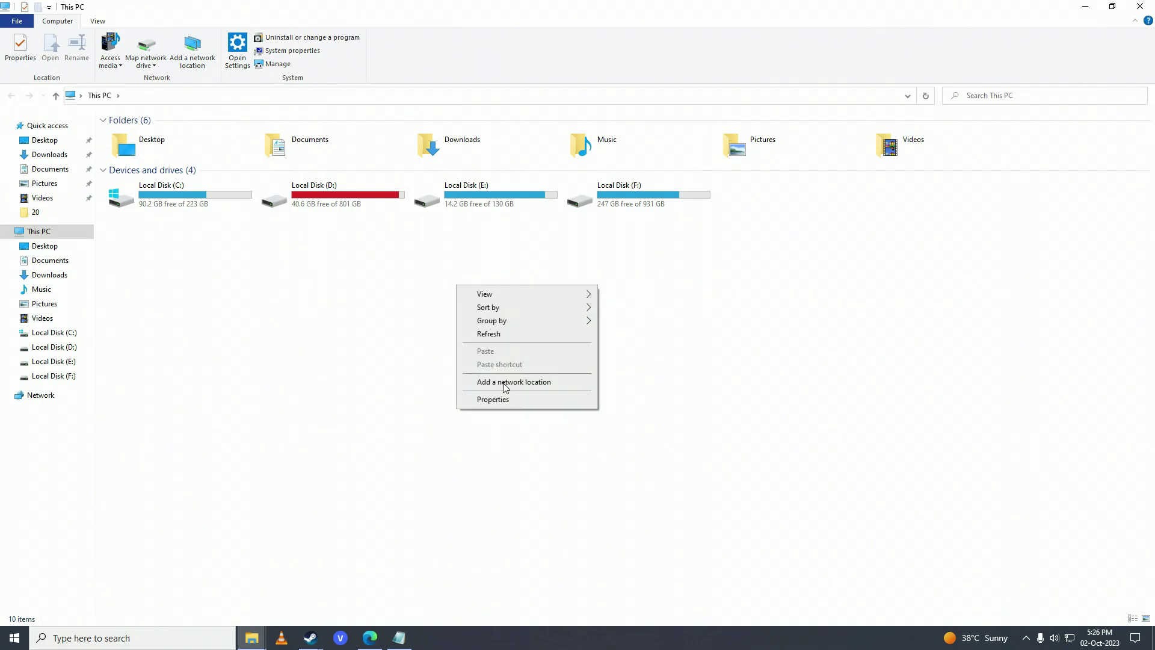
click(527, 401)
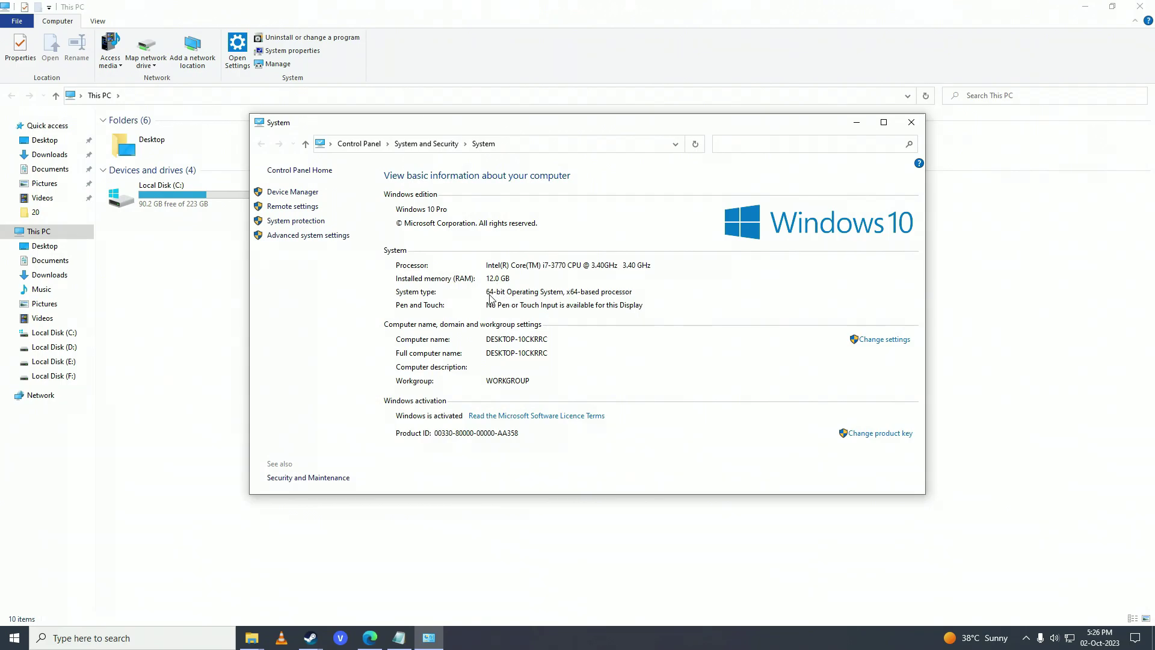
click(370, 638)
double_click(328, 254)
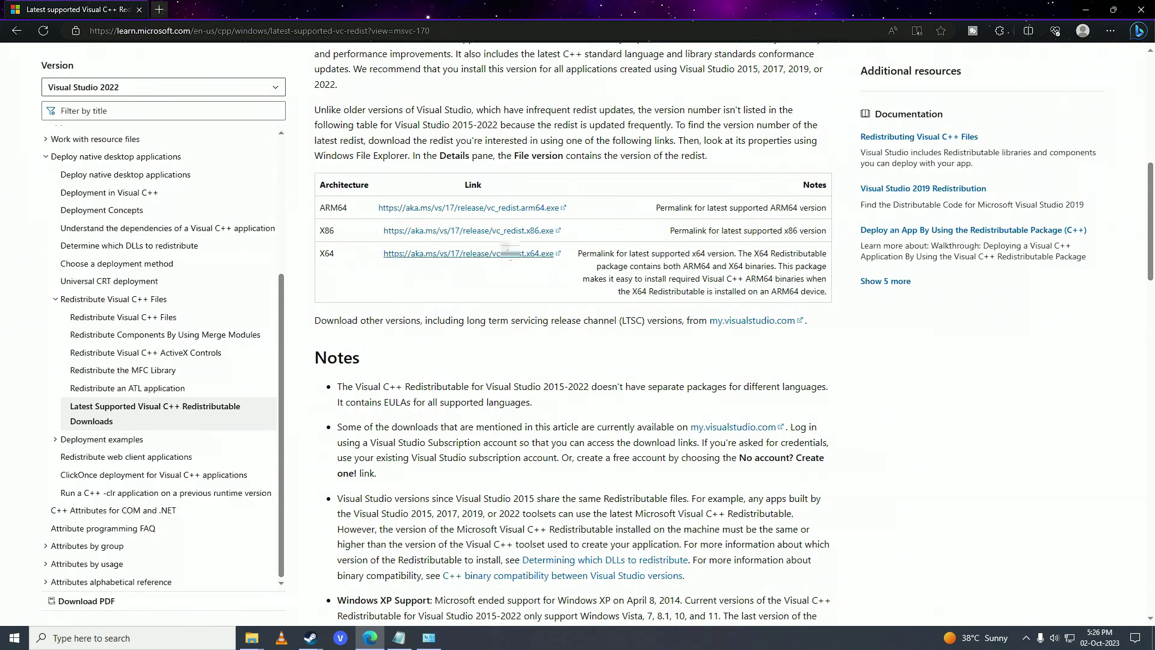
key(alt+Tab)
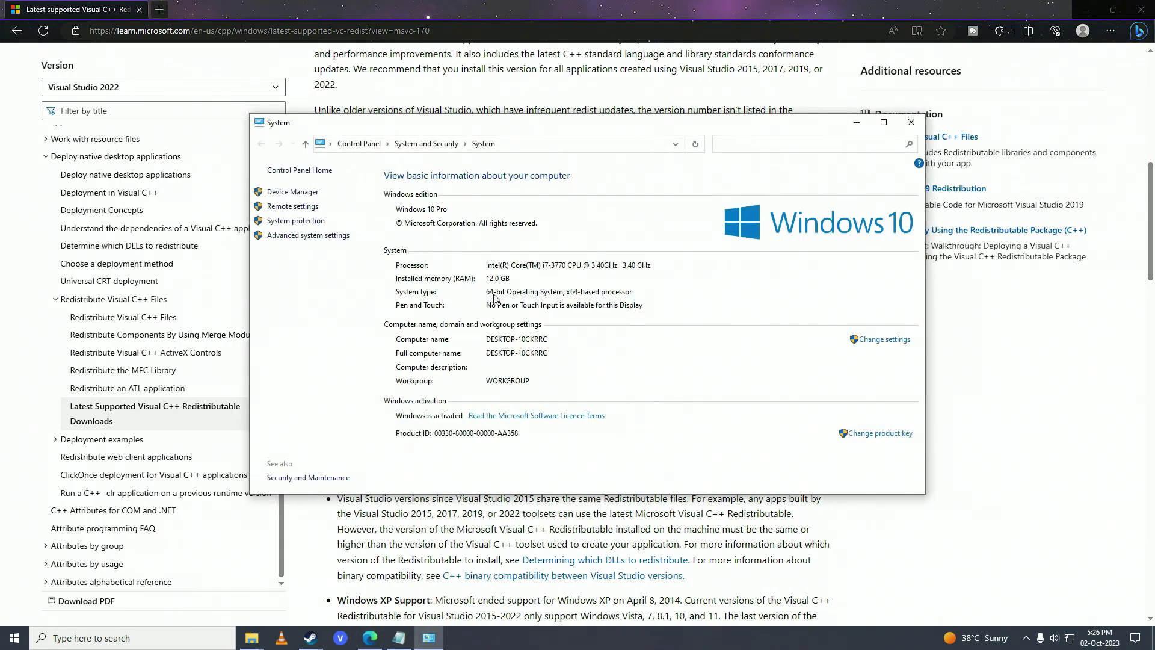
click(956, 331)
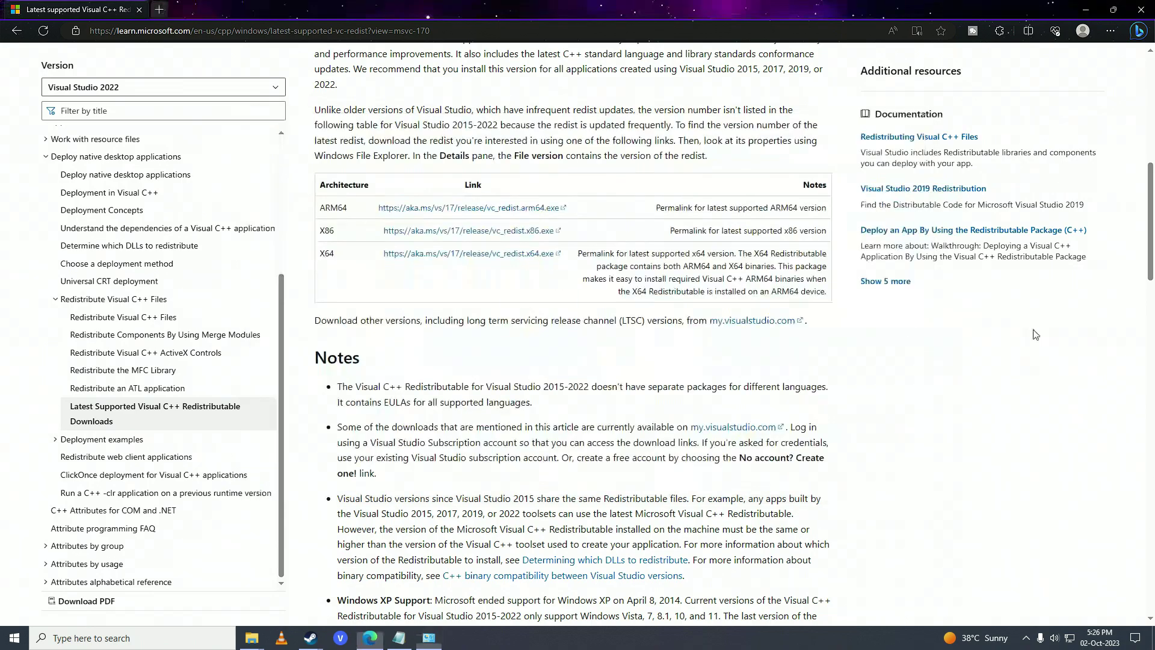
Start downloading the latest supported X64 Visual C++ Redistributable (vc_redist.x64.exe).
double_click(325, 230)
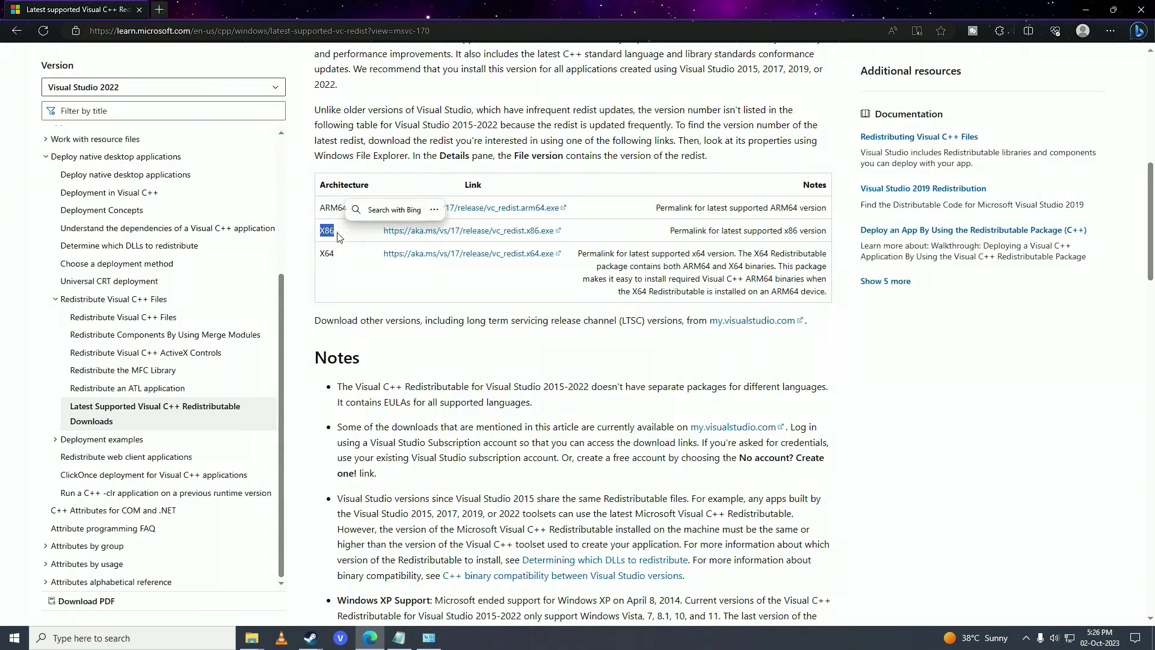
click(537, 238)
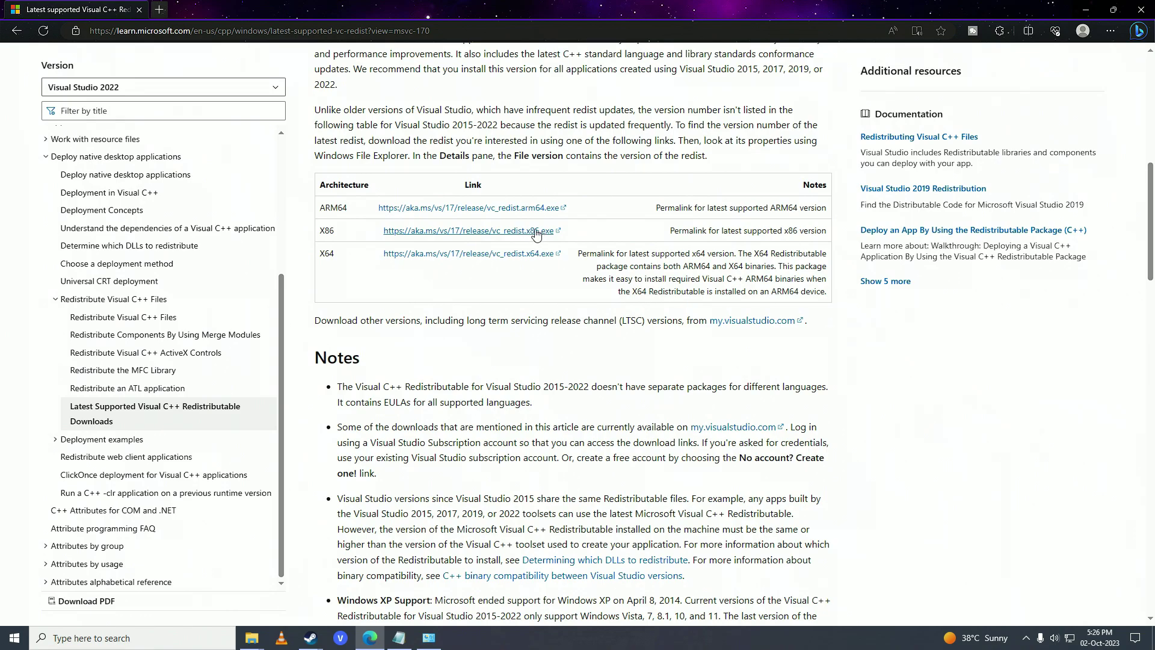
click(524, 254)
click(547, 361)
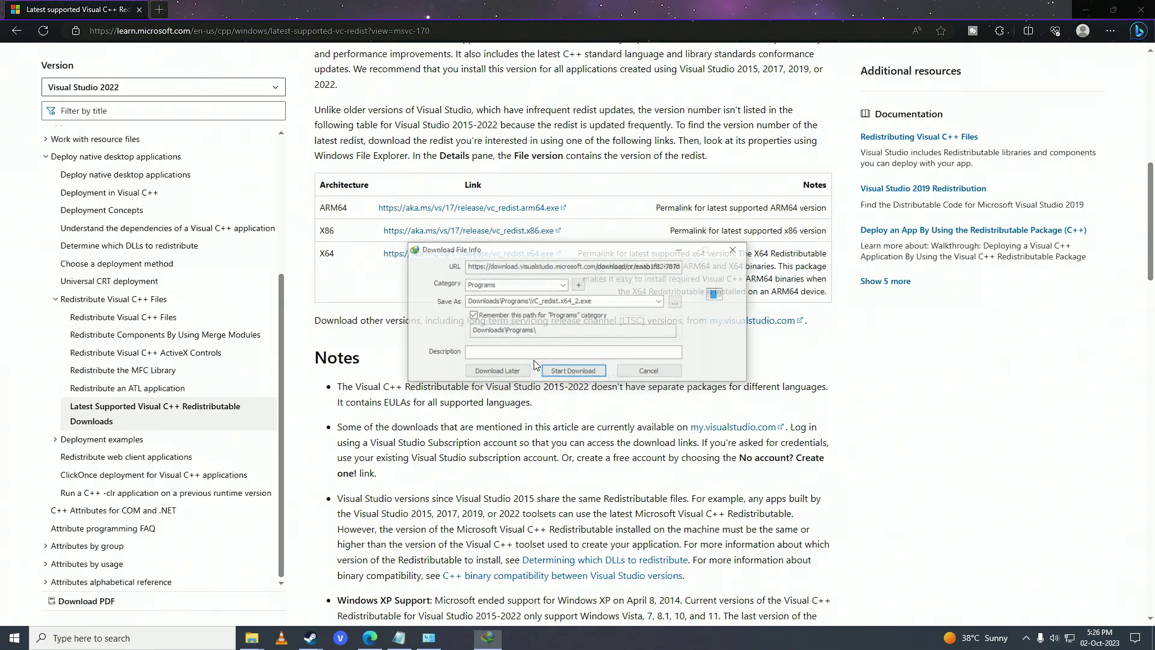
click(577, 376)
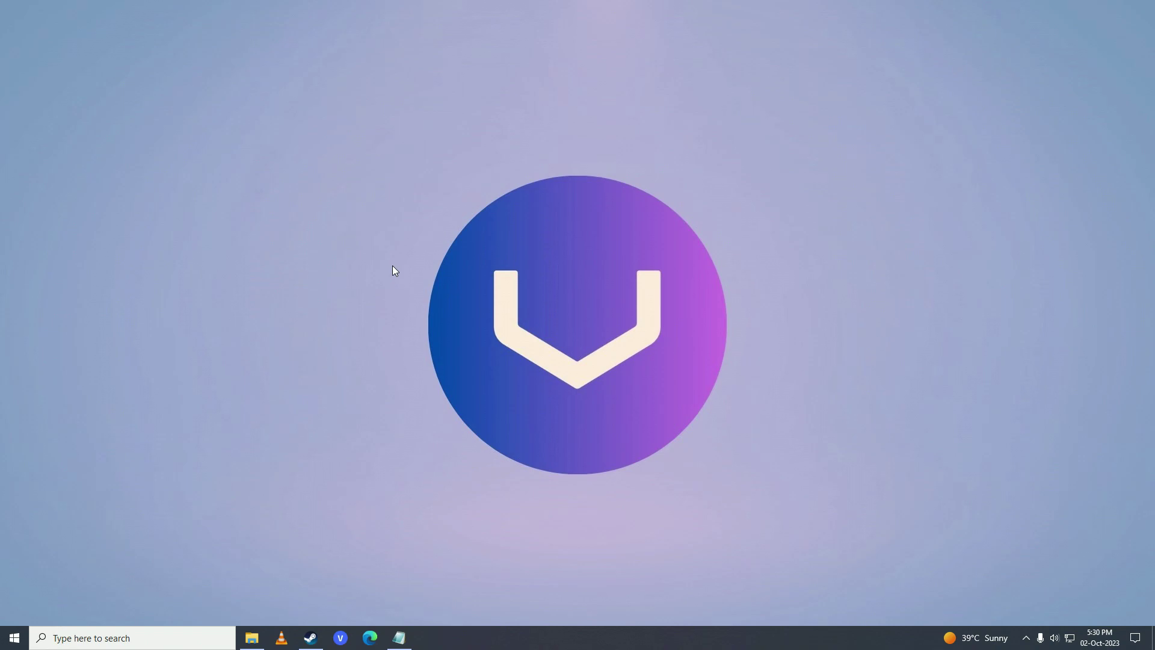
Search Windows for "check", open Check for updates to view the Windows Update status, and close the settings.
key(super)
text(check)
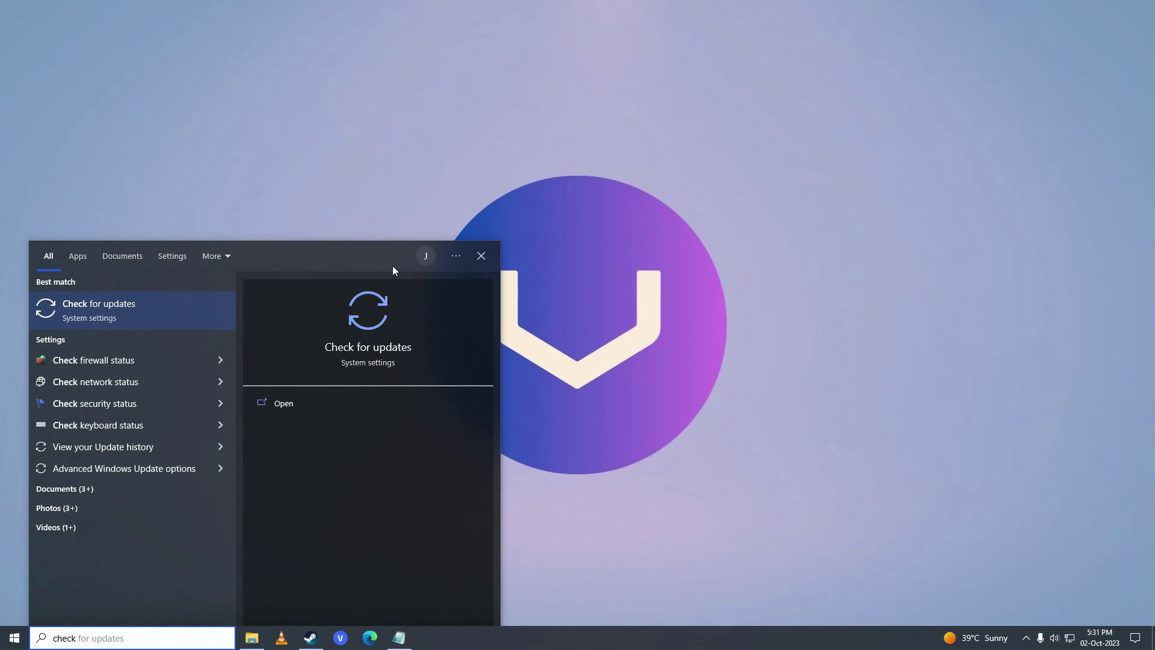
key(Return)
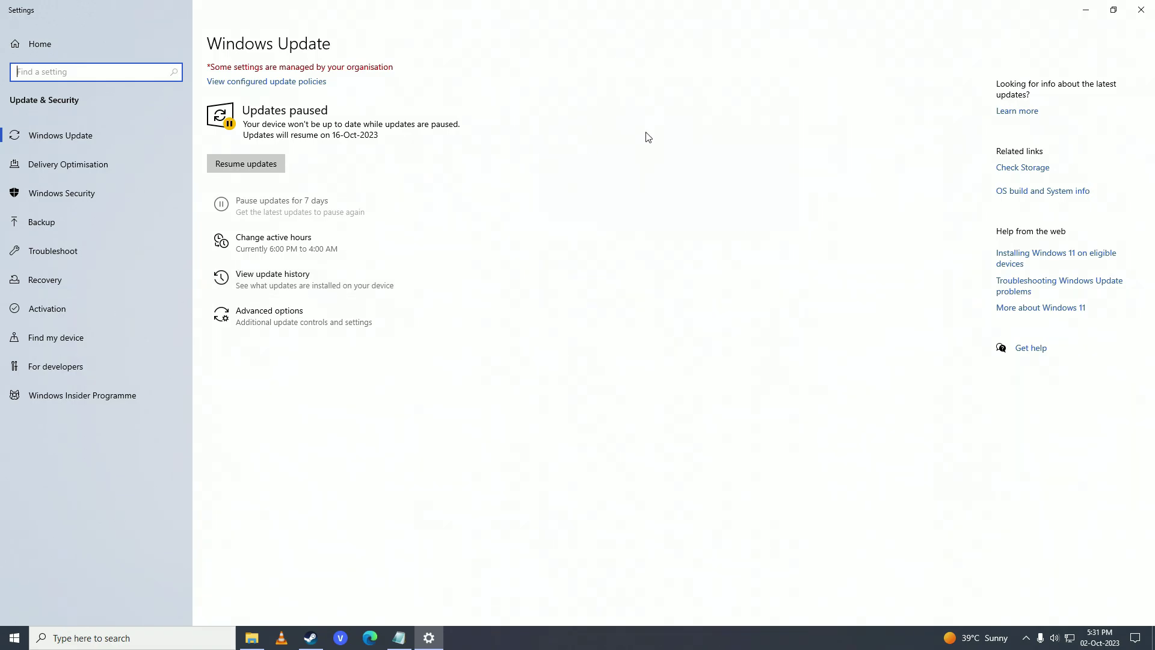
click(1142, 9)
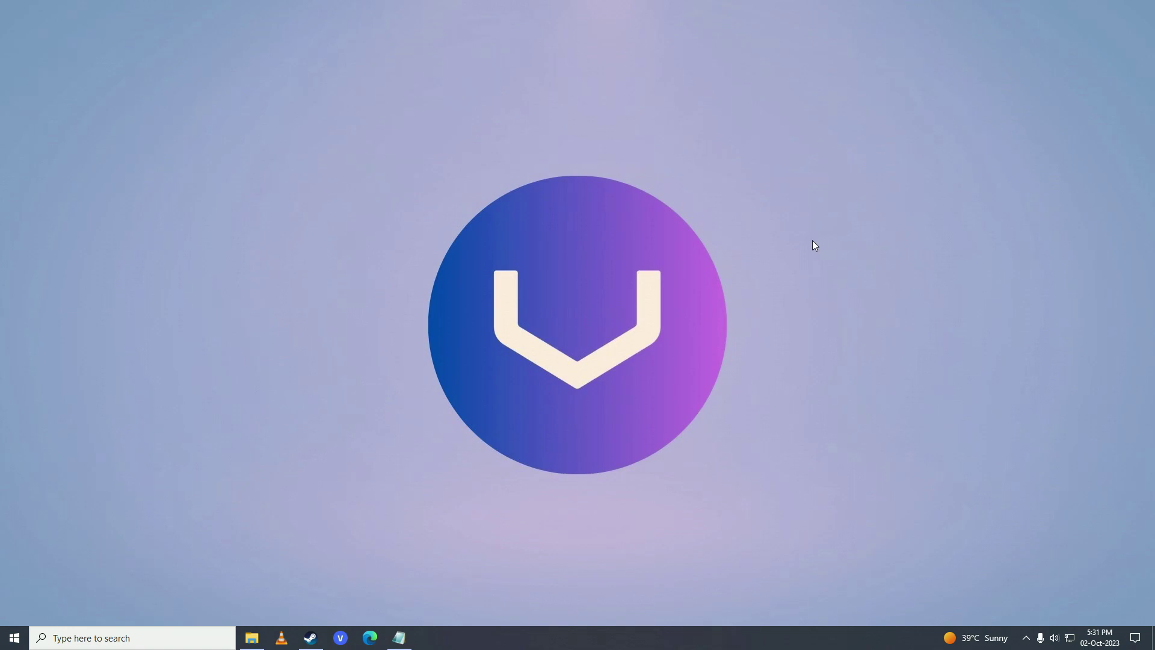
click(15, 638)
click(15, 611)
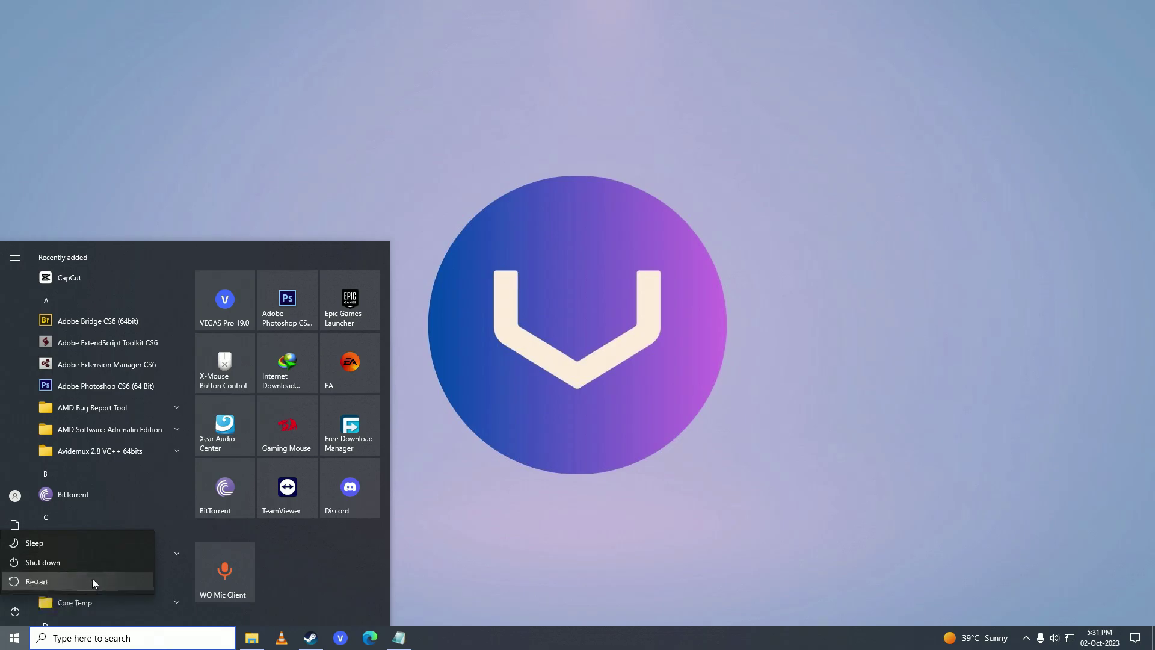
click(637, 450)
click(623, 442)
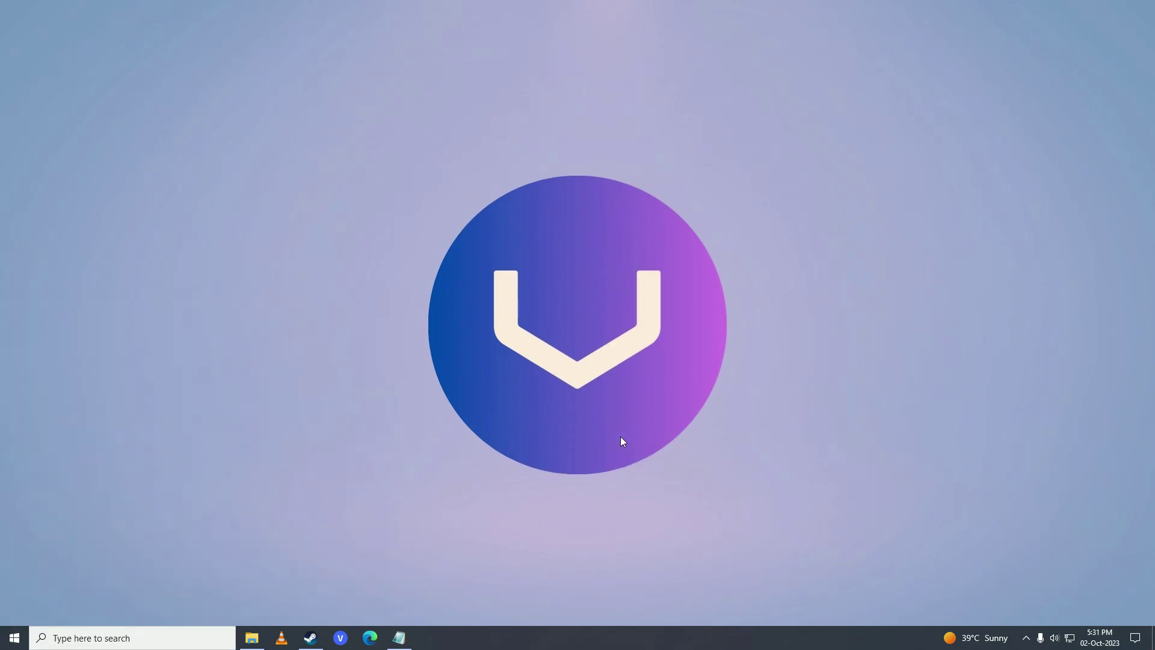
click(764, 546)
Switch to Steam and uninstall MY HERO ULTRA RUMBLE from the library, confirming the removal.
click(312, 638)
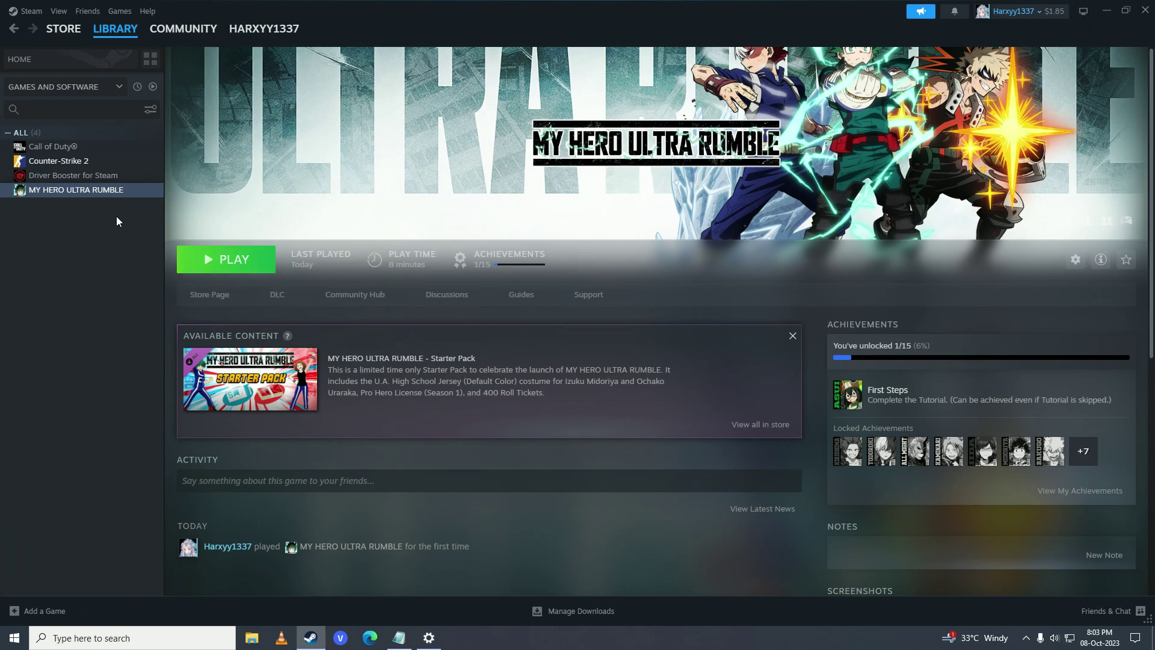
right_click(81, 191)
mouse_move(124, 266)
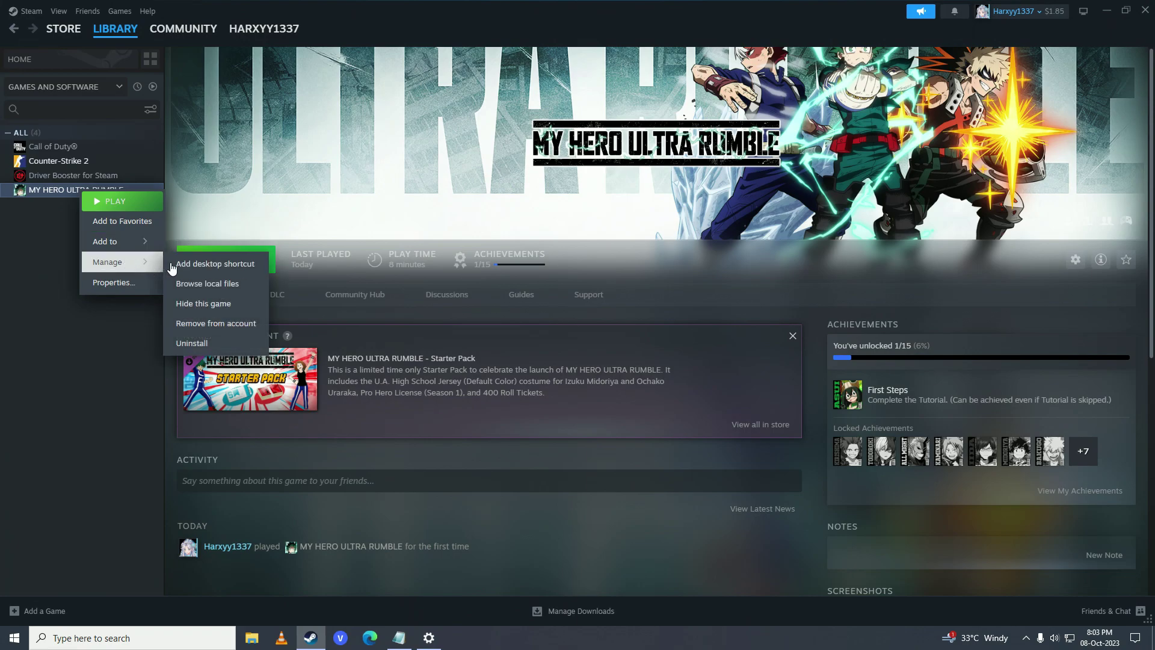
click(209, 345)
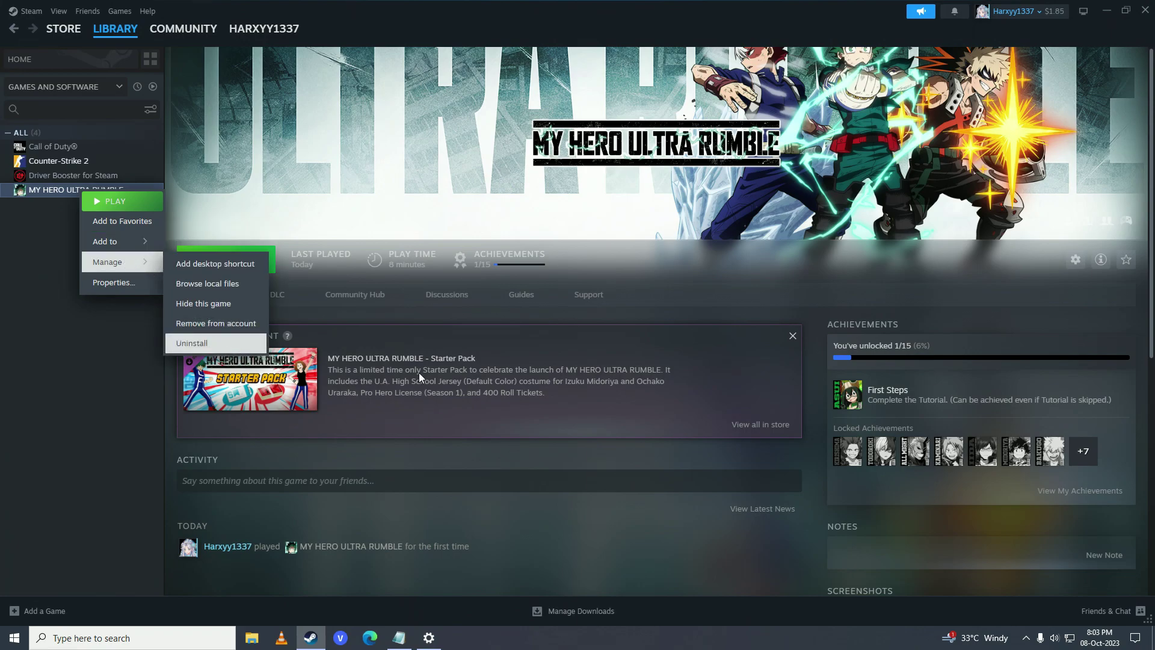
click(653, 359)
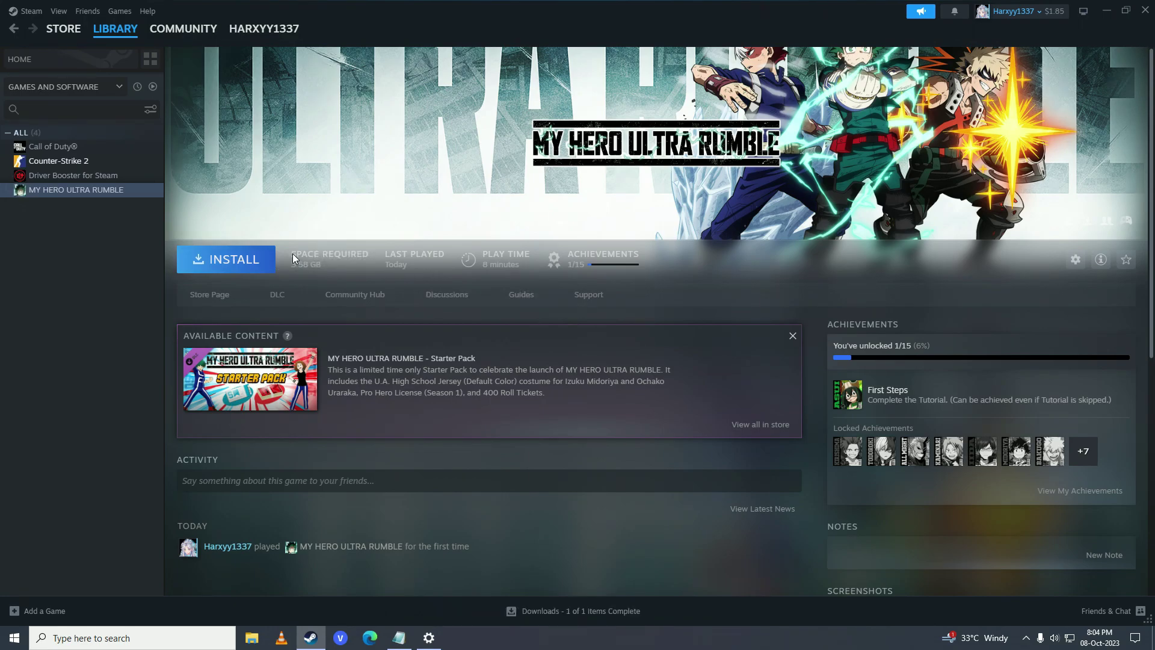
click(15, 638)
click(14, 612)
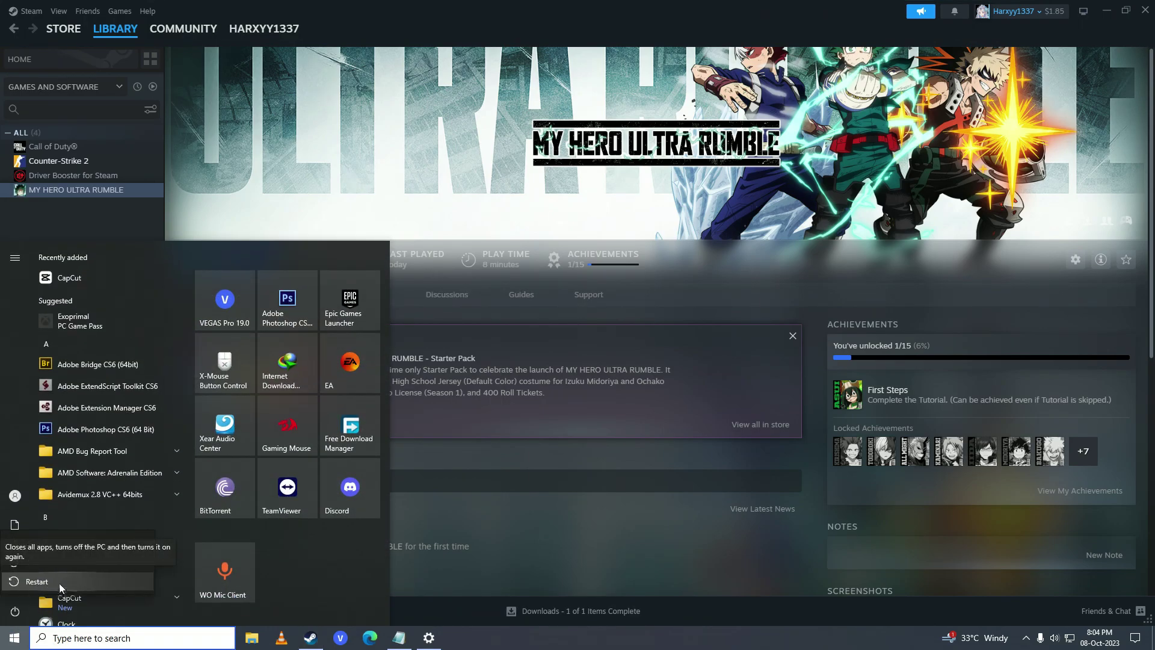
key(Escape)
click(704, 293)
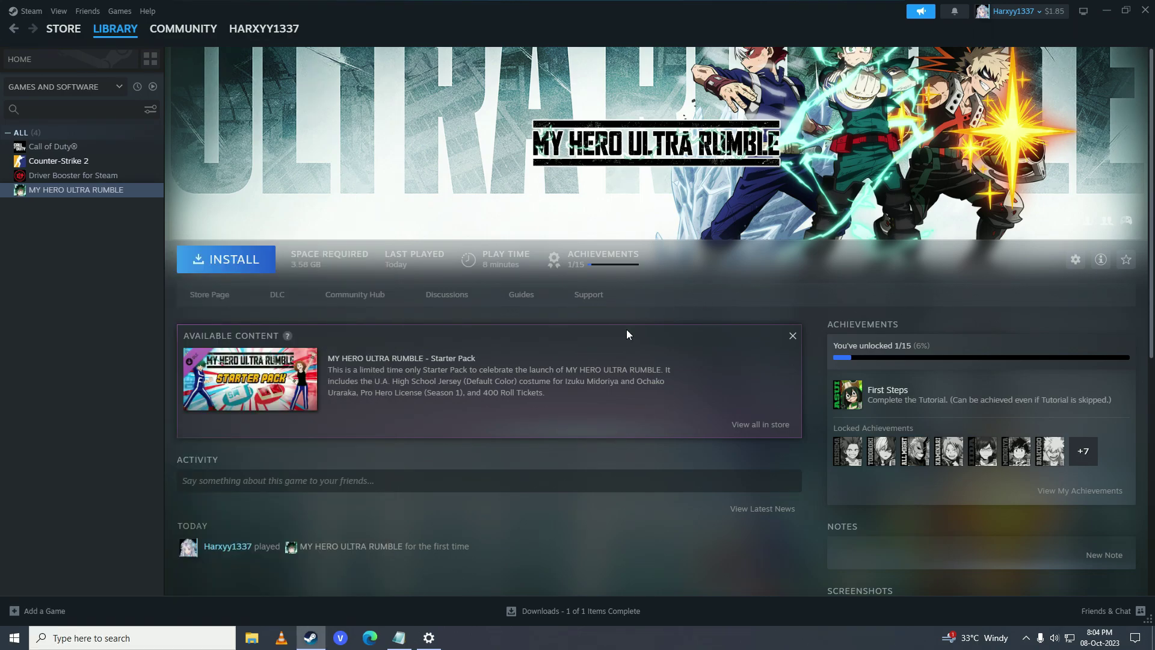
Start reinstalling MY HERO ULTRA RUMBLE from its Steam library page.
mouse_move(309, 637)
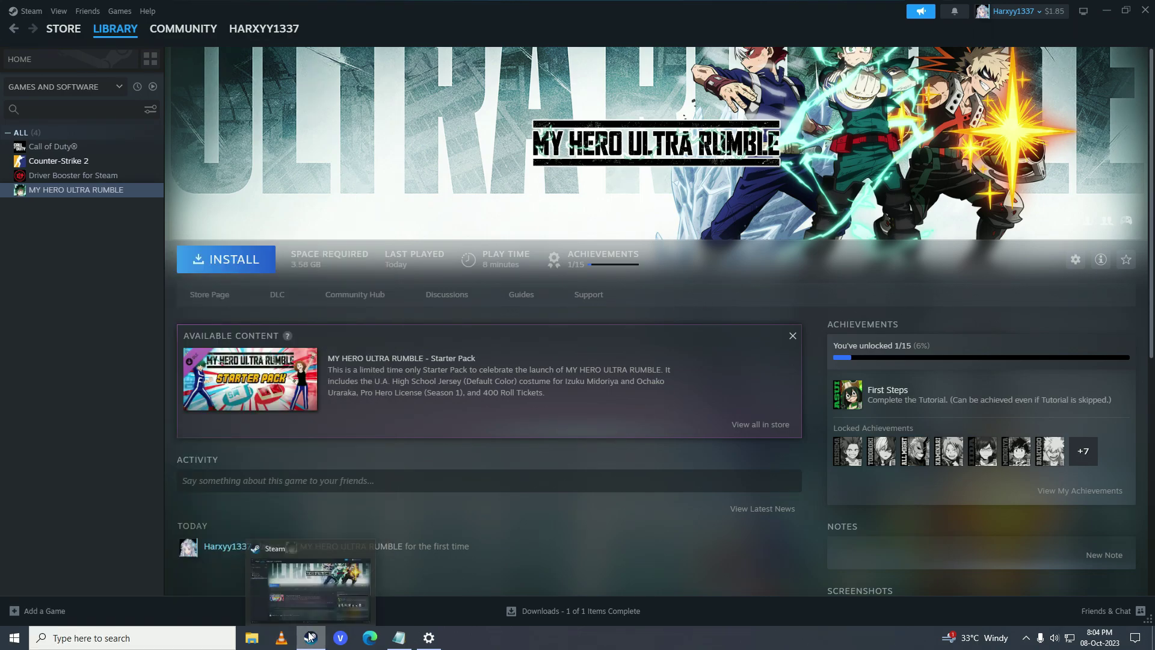
click(259, 268)
click(564, 425)
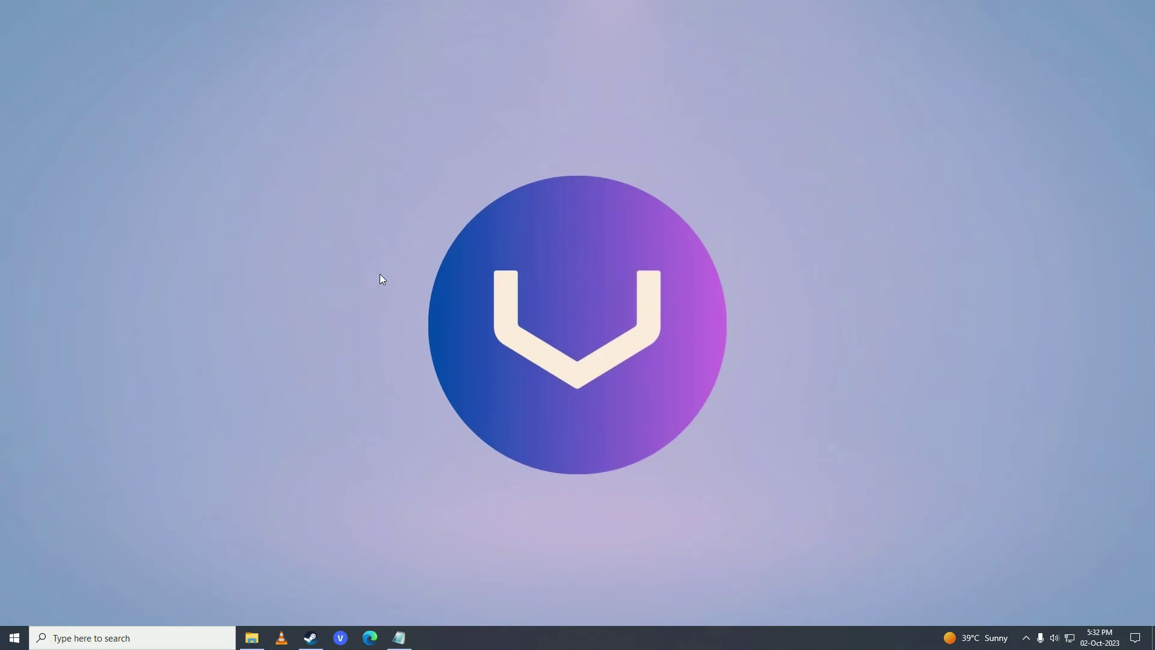
Search Windows for "advanced sys" and open the Virtual Memory settings through the advanced performance options.
key(super)
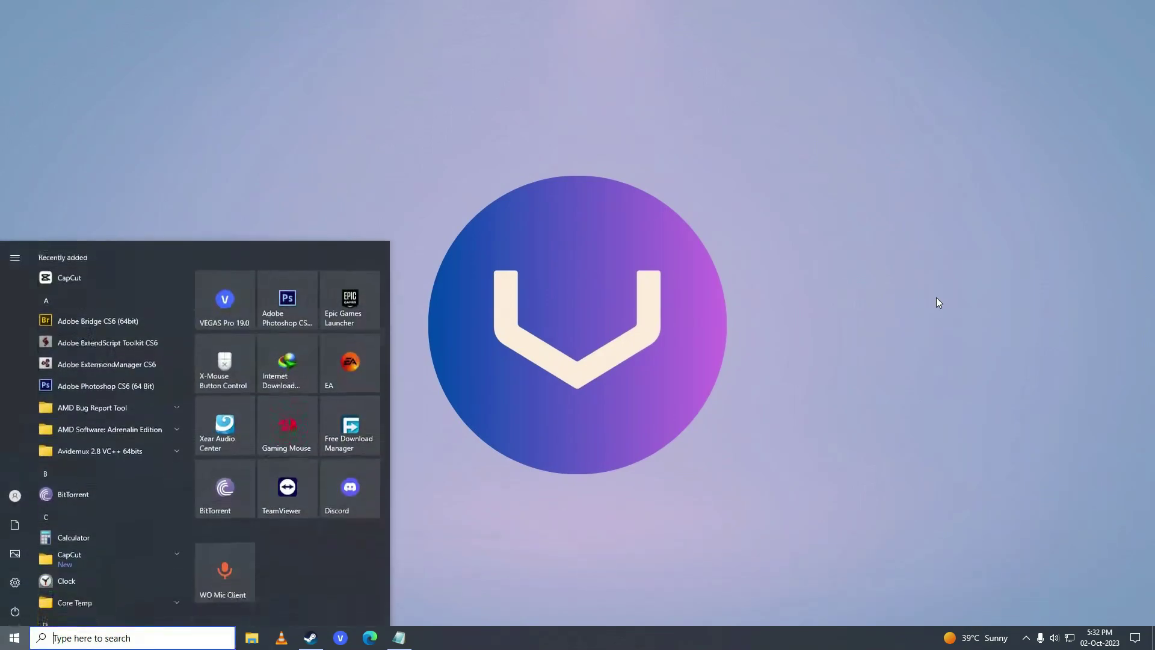
text(advanced sys)
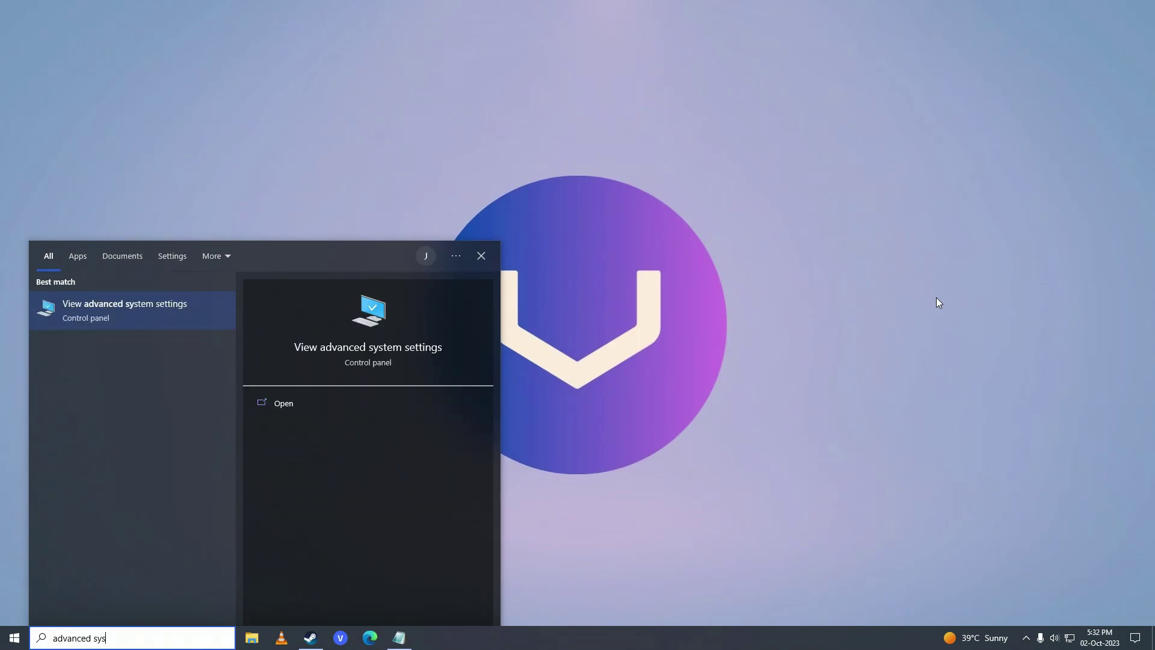
key(Return)
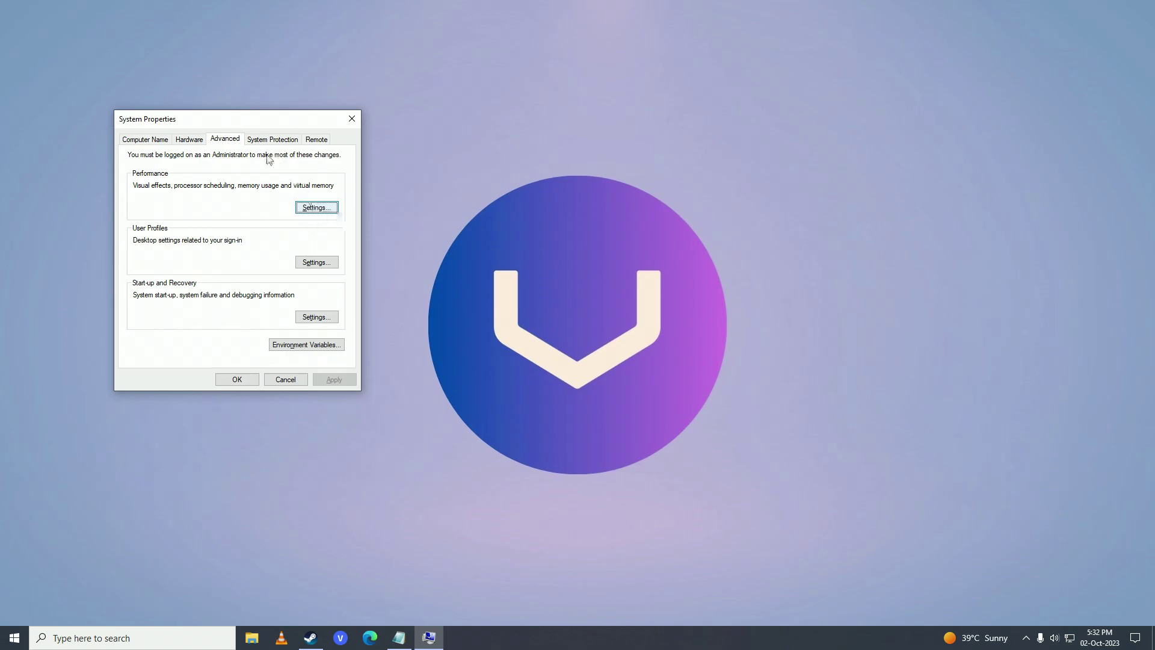
click(228, 138)
click(315, 207)
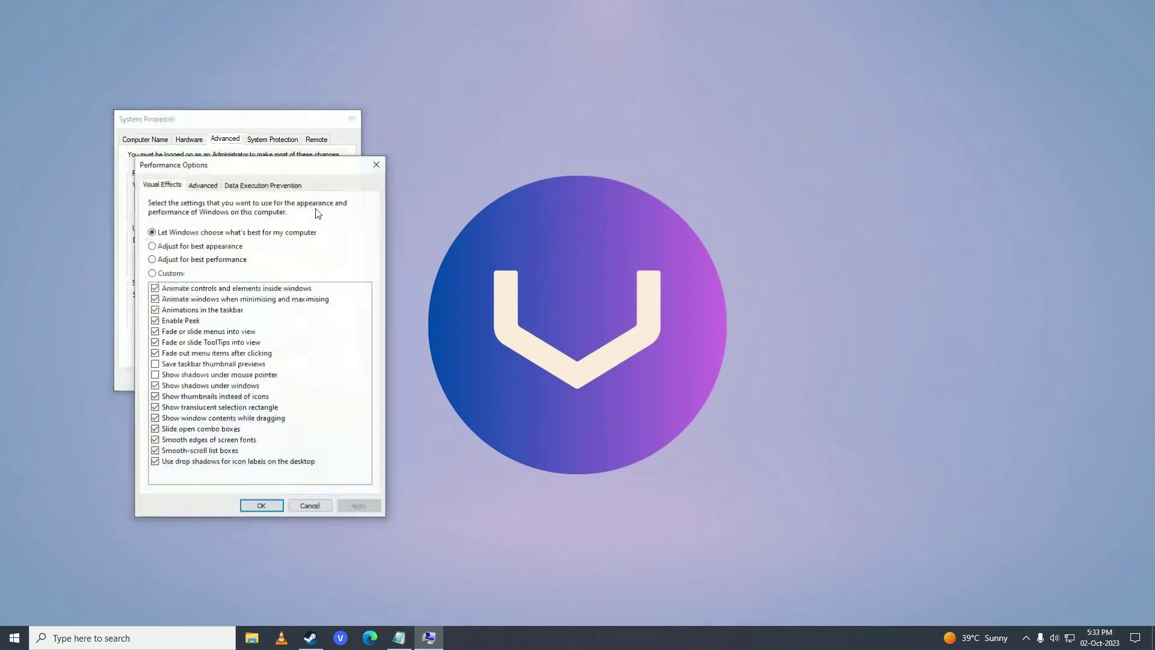
click(211, 191)
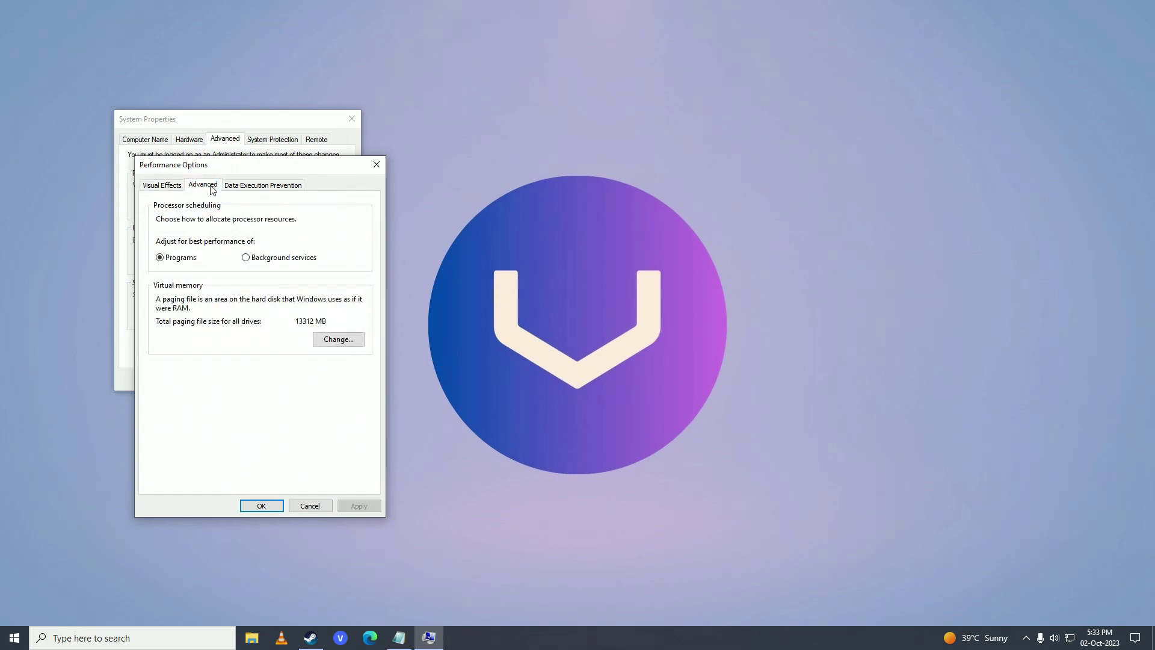
click(338, 340)
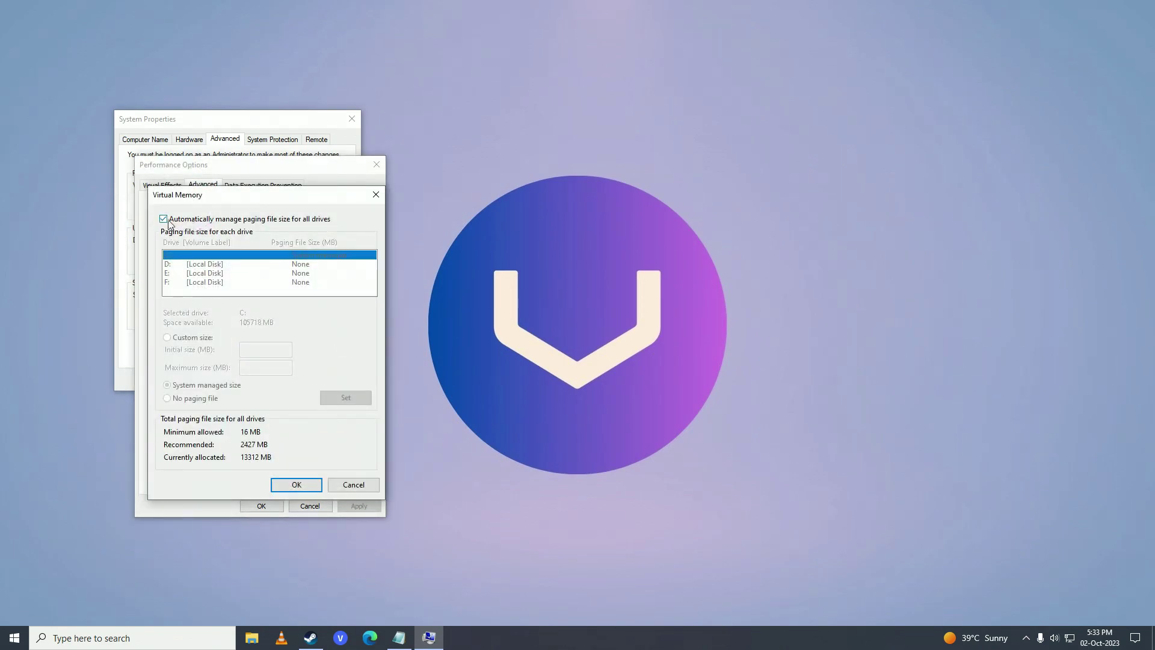
Disable automatic paging file management for all drives and choose a custom size for drive C:.
click(312, 222)
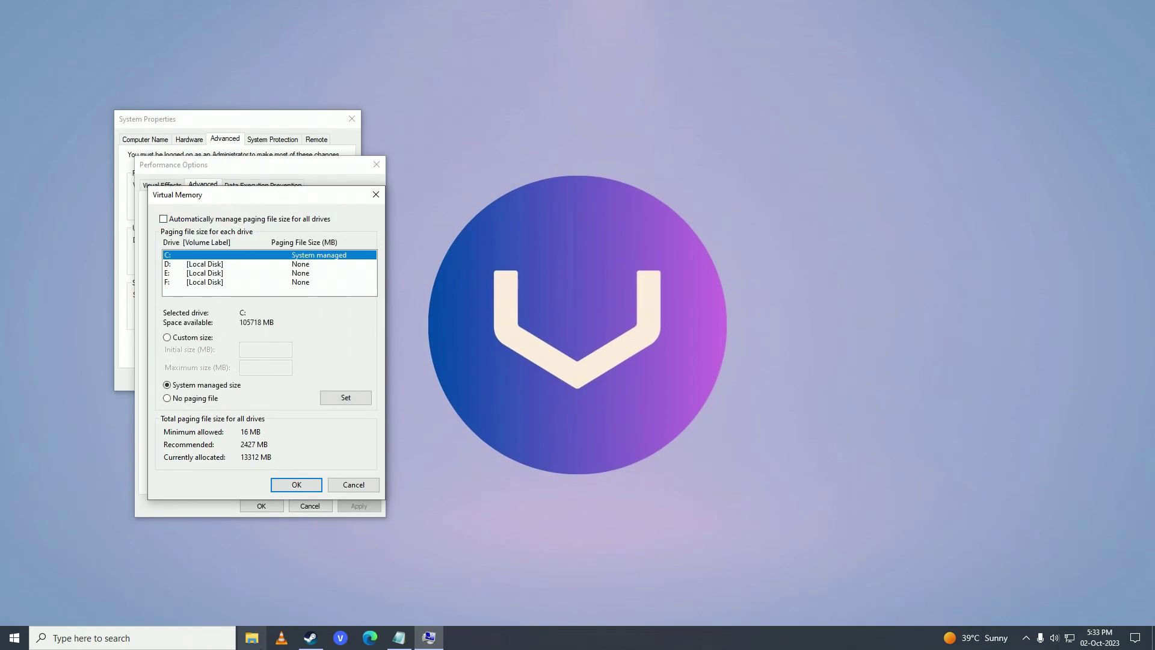
click(189, 339)
click(266, 350)
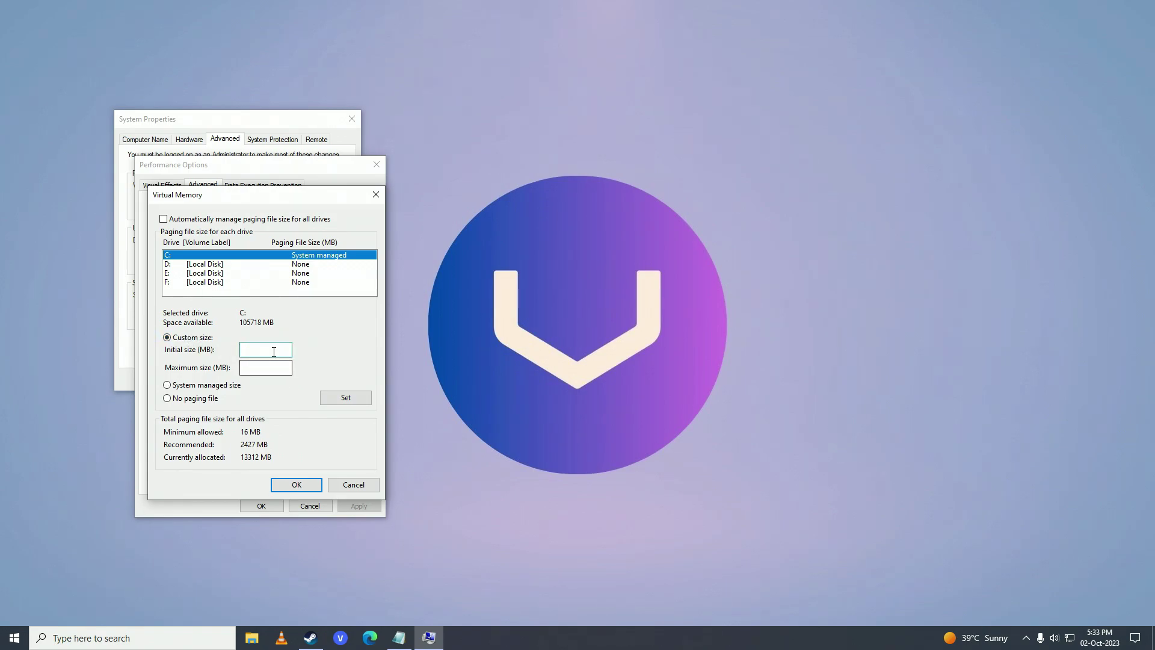
Open This PC in File Explorer and view the computer's properties to check the installed memory.
click(251, 638)
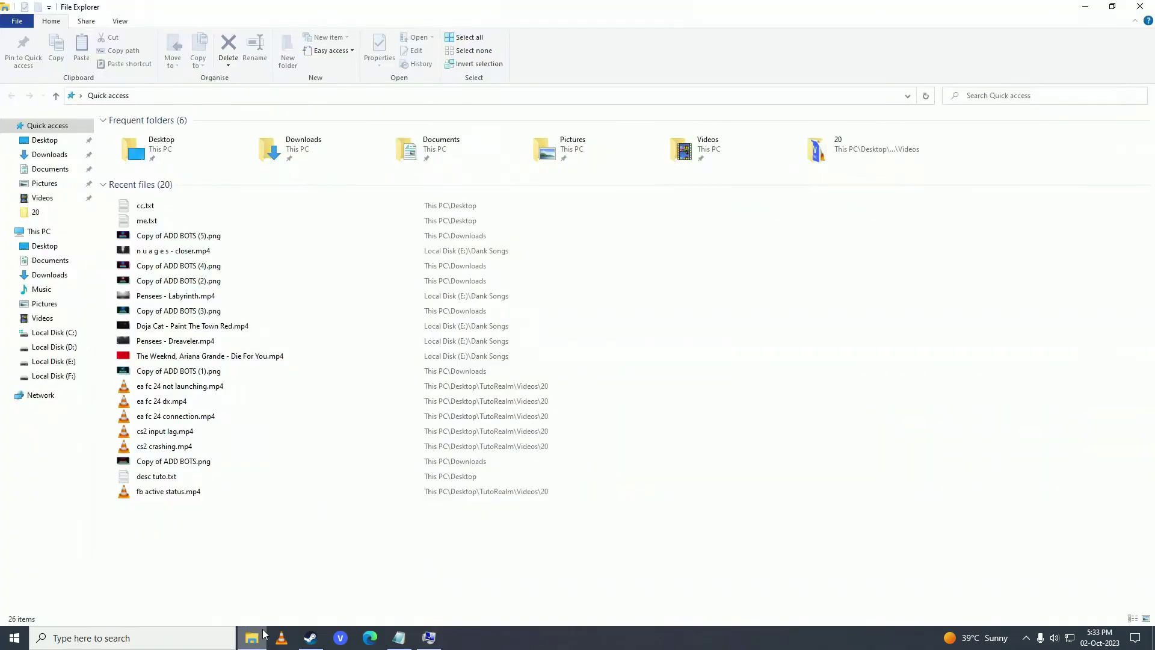
click(60, 231)
right_click(557, 294)
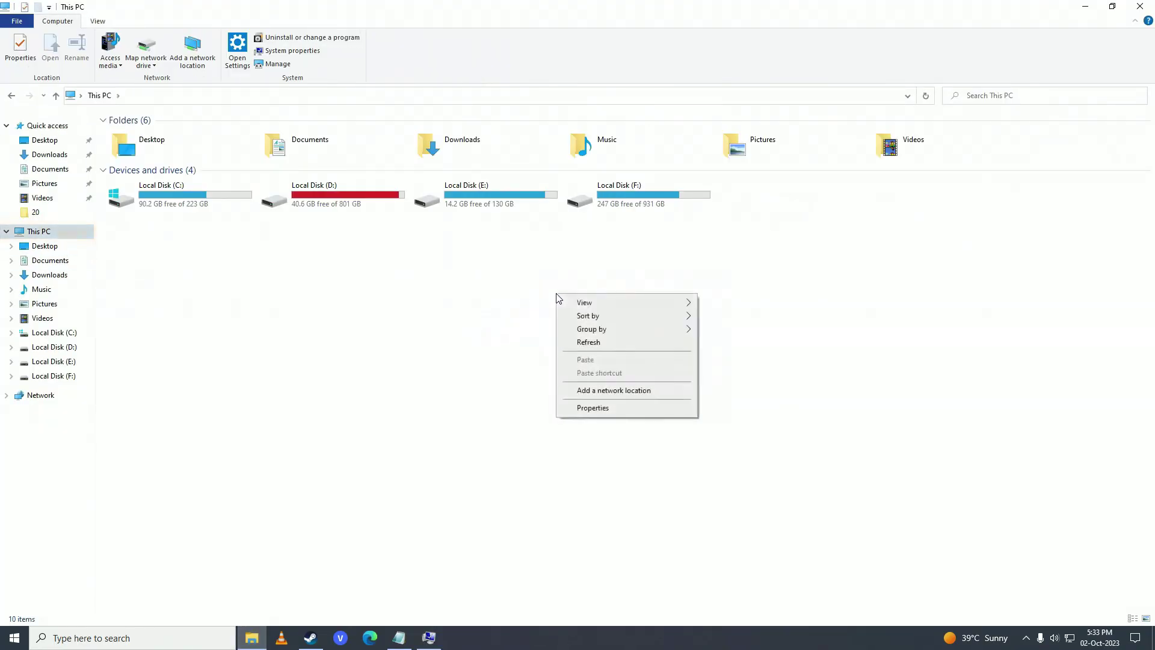
click(613, 407)
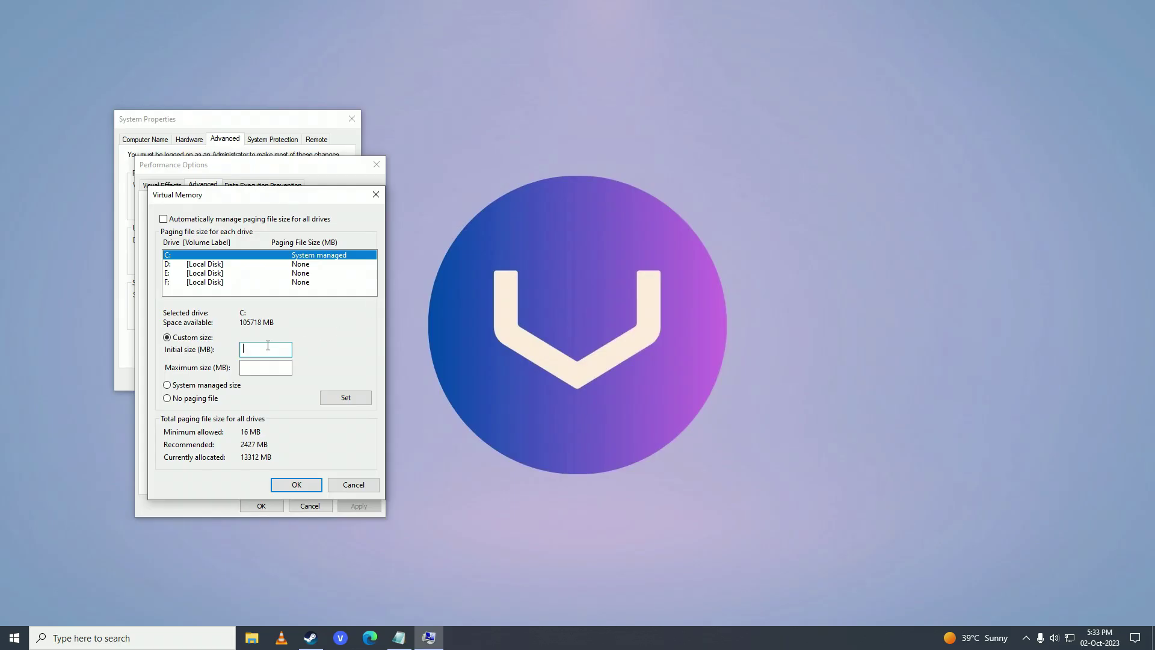
Set the custom paging file's initial and maximum size to 6144 MB and accept the virtual memory change.
click(277, 351)
text(6144)
click(271, 374)
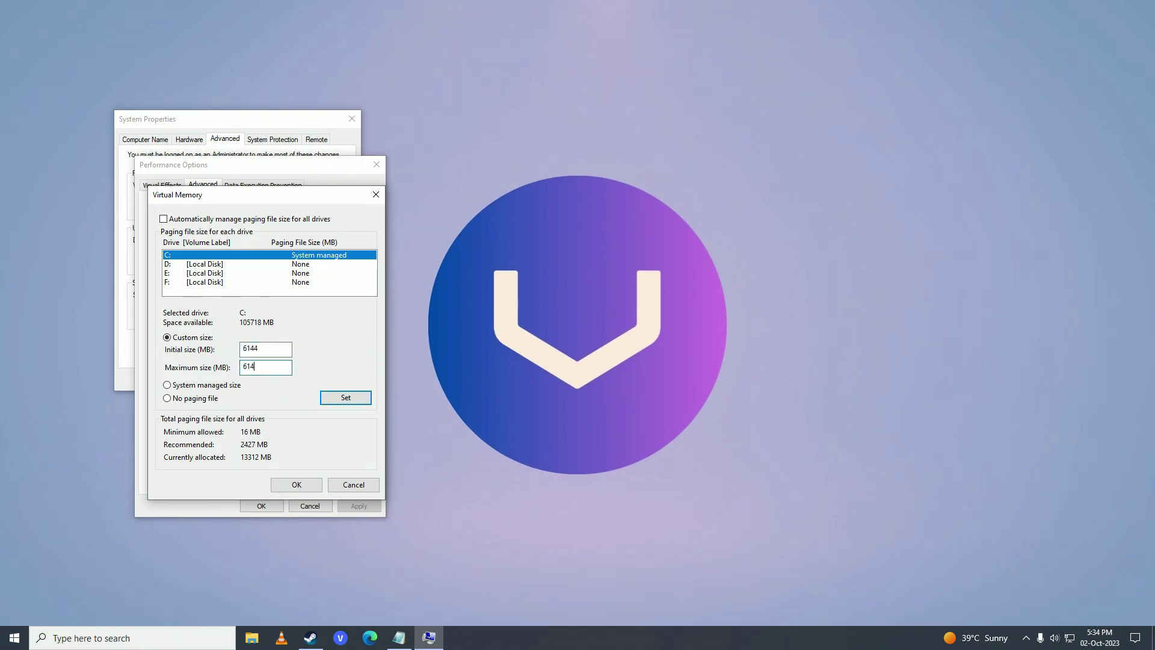
click(297, 485)
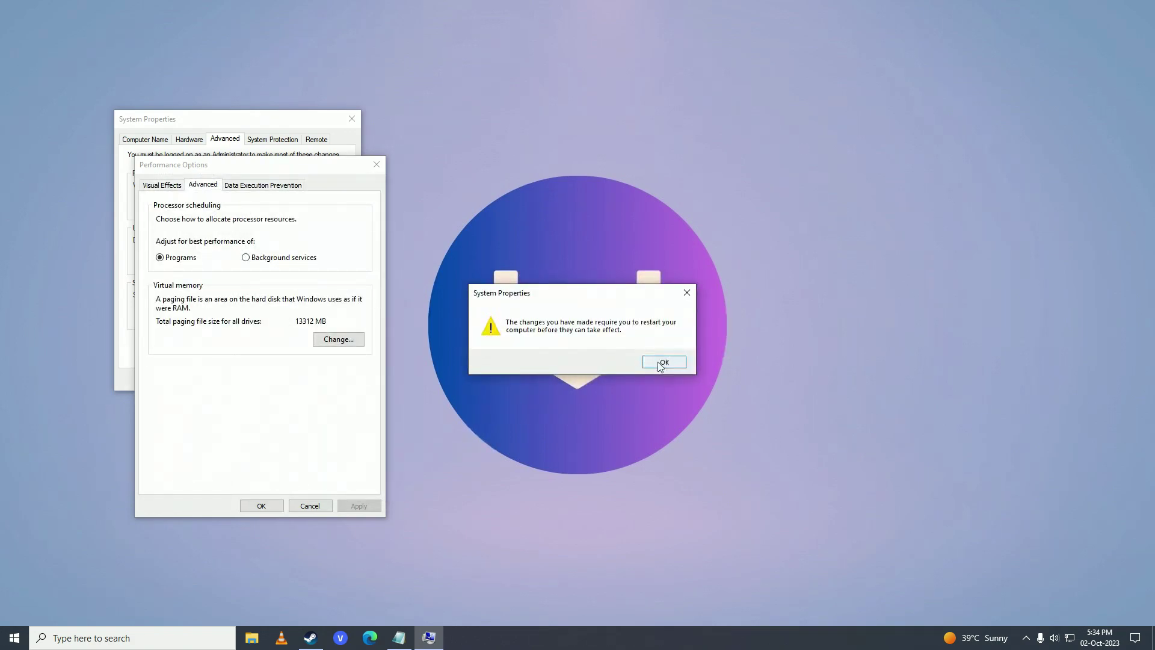
Acknowledge the restart notice, accept the Performance Options and System Properties changes, and restart the computer to apply them.
click(667, 362)
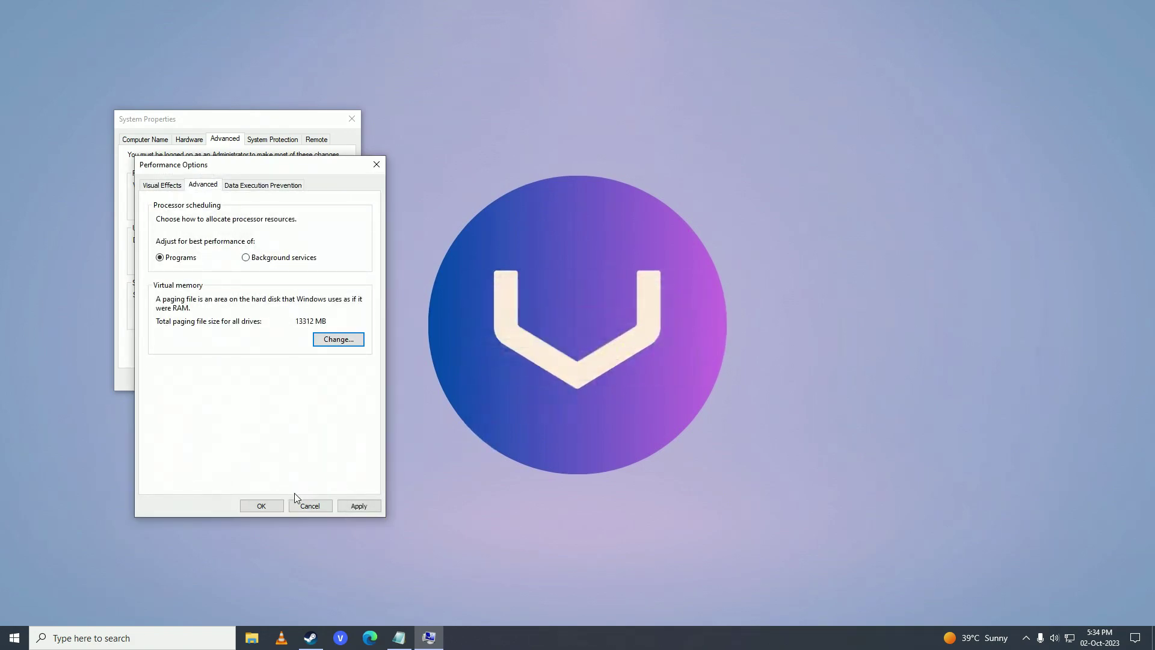
click(262, 506)
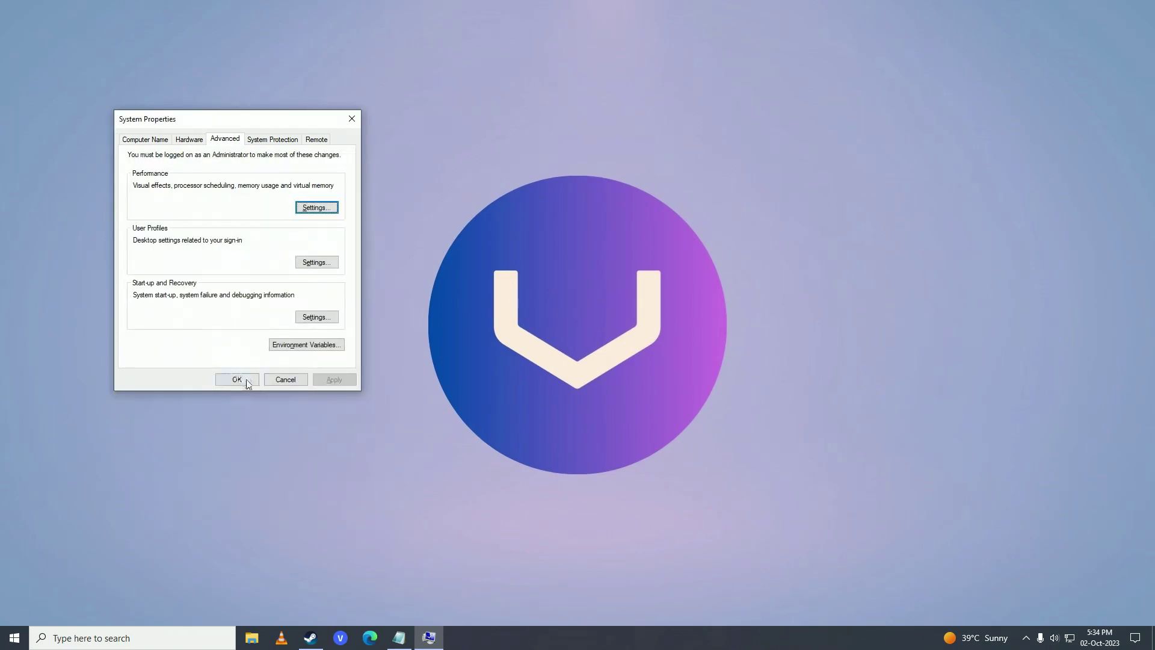
click(241, 381)
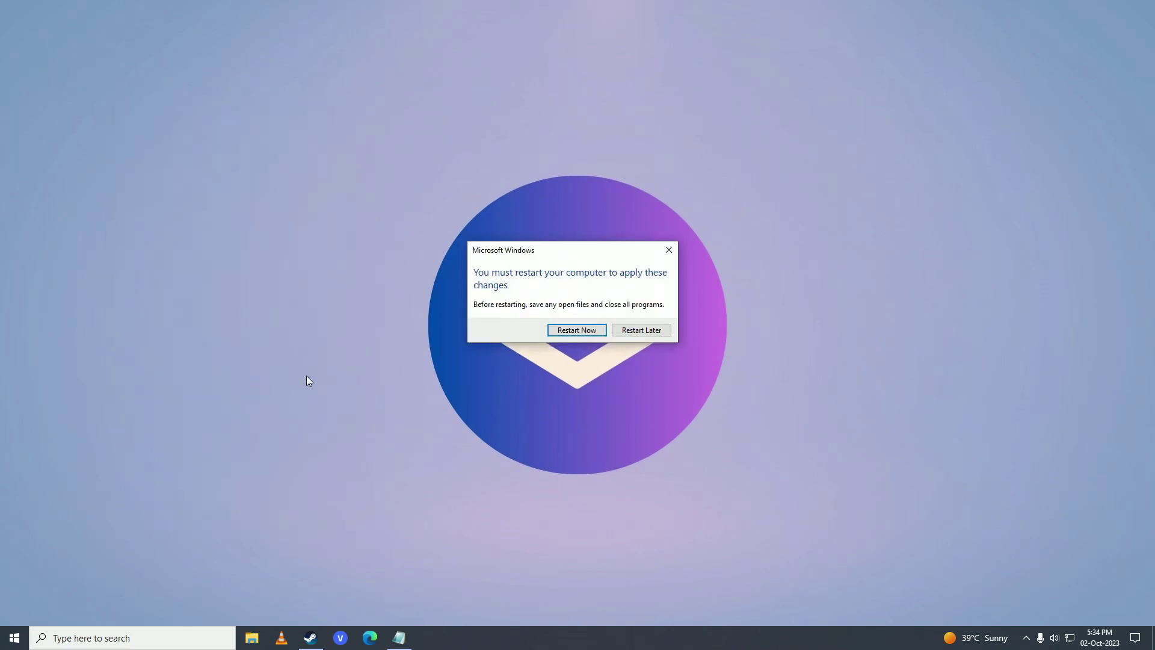
click(576, 332)
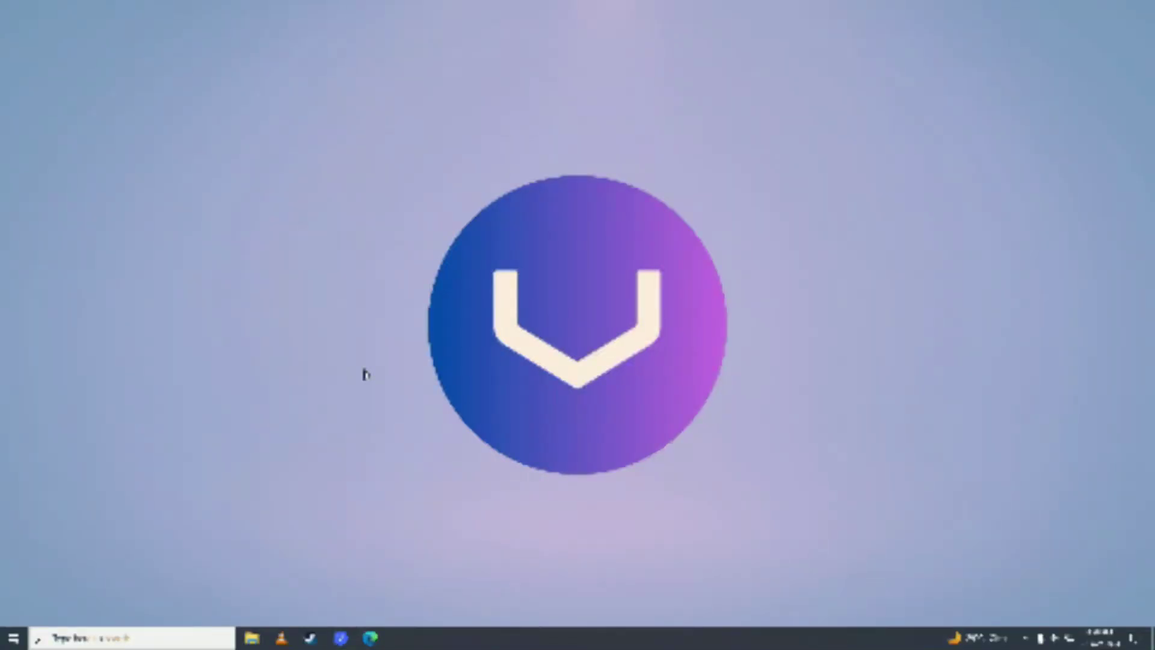
In Microsoft Edge, search for "create media installation windows 10" and open Microsoft Support's "Create installation media for Windows" page.
click(370, 638)
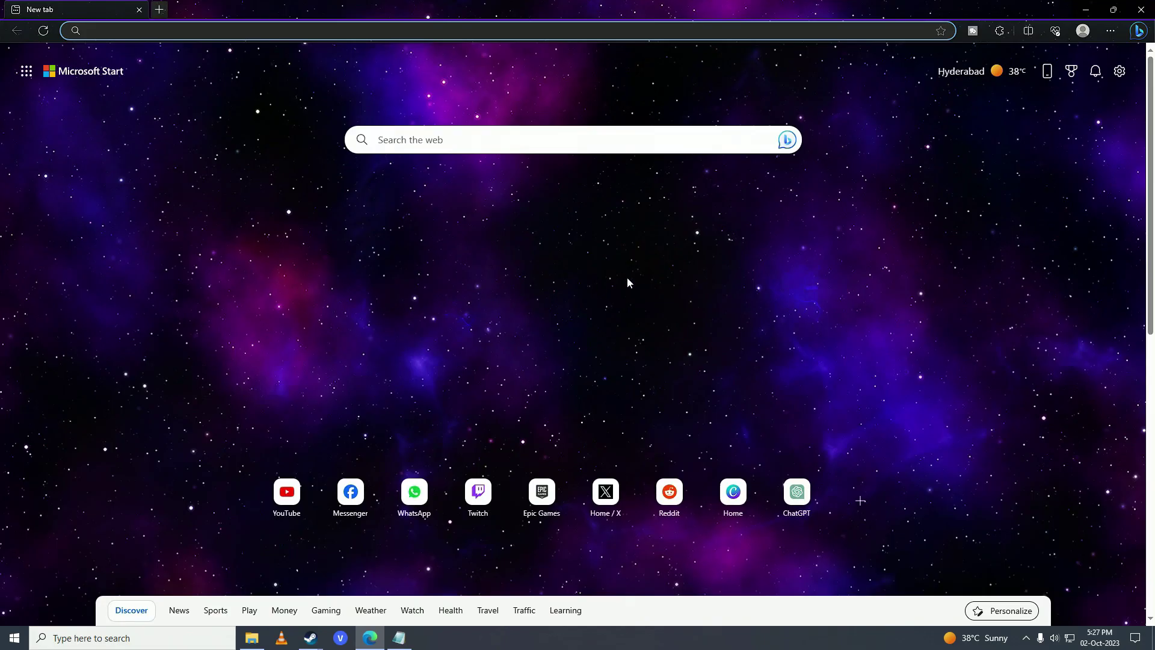
text(create media)
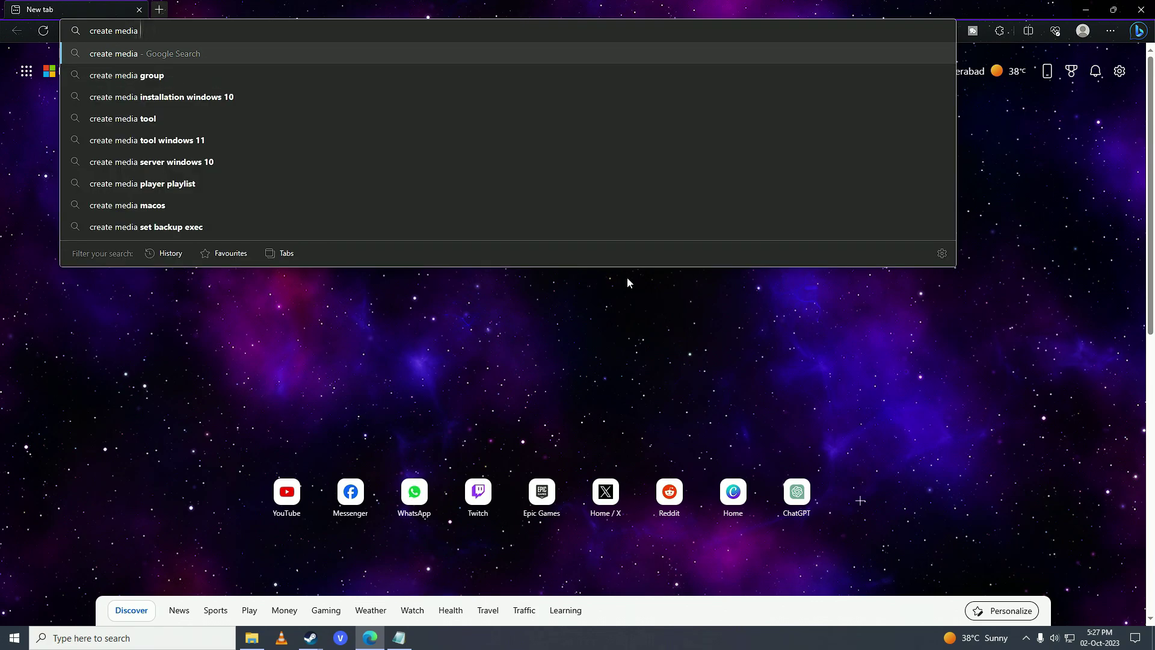
key(Down)
key(Down)
key(Return)
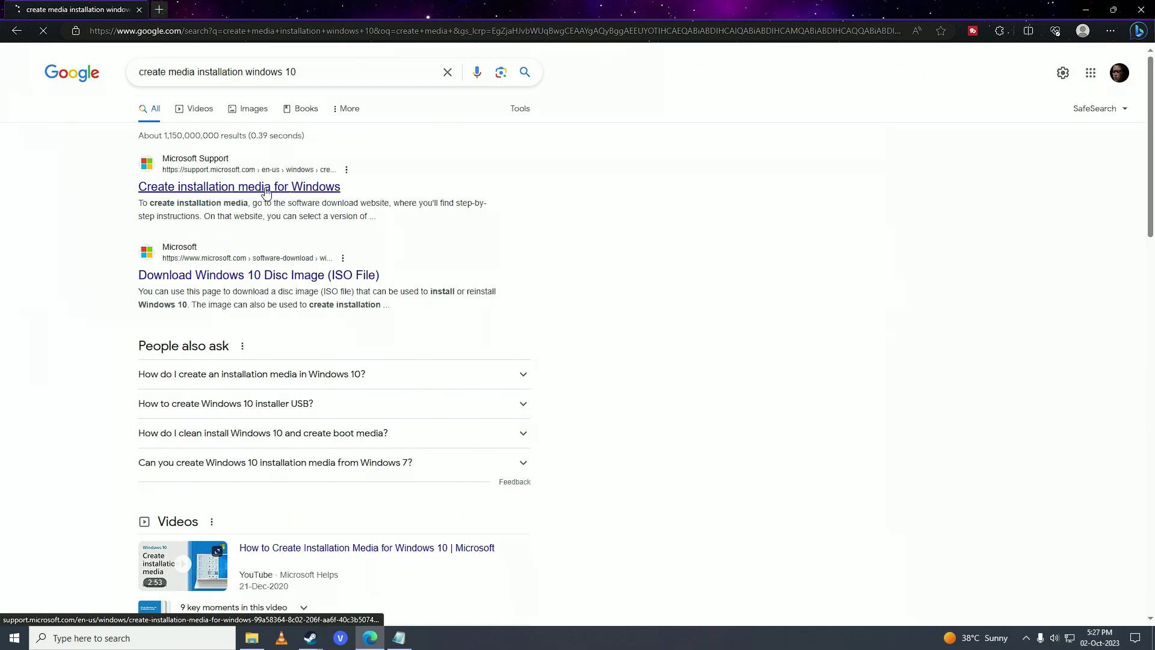
click(289, 192)
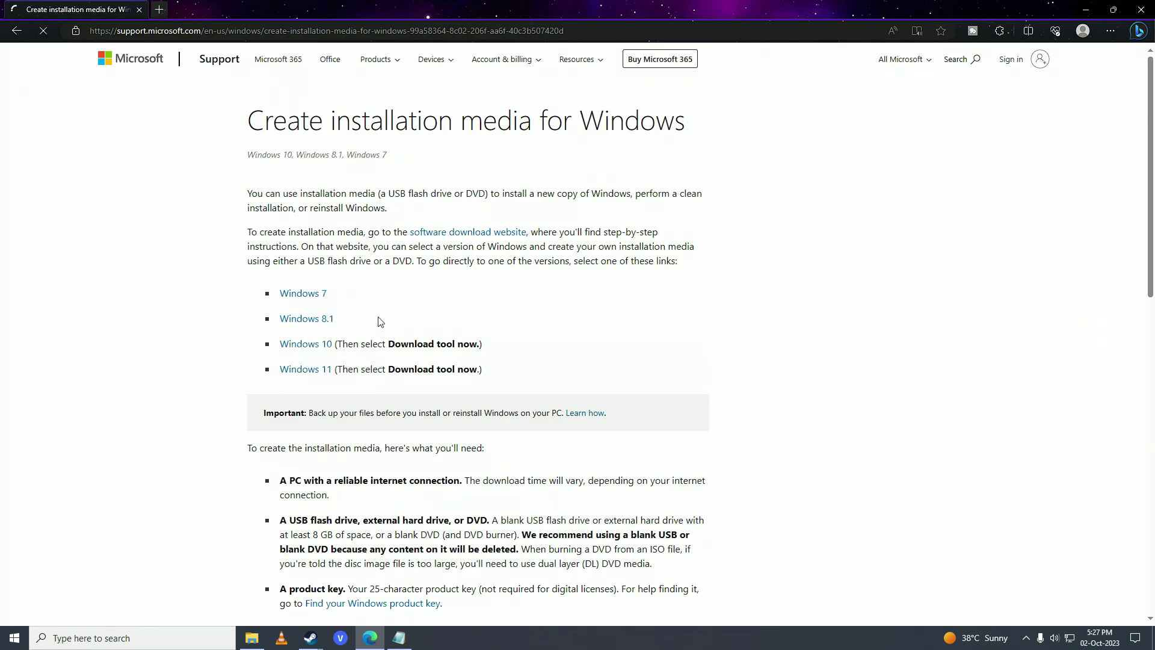
Download the Windows 10 media creation tool, MediaCreationTool22H2.exe, from Microsoft's Windows 10 download page and close the browser.
click(305, 344)
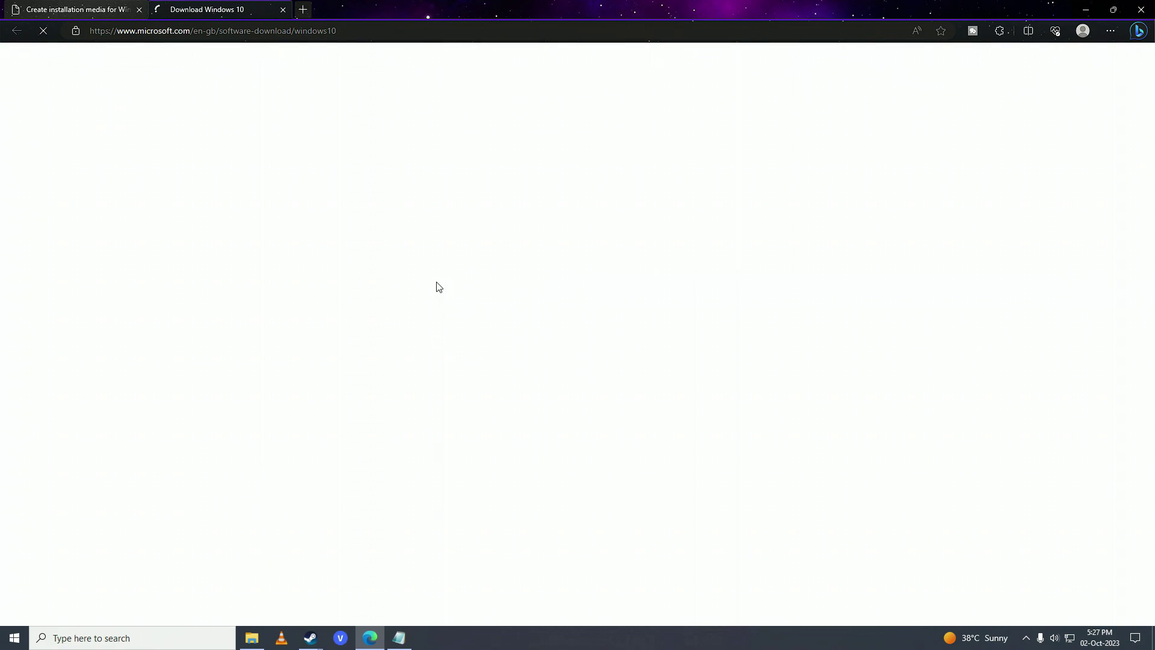
scroll(425, 270, down, 5)
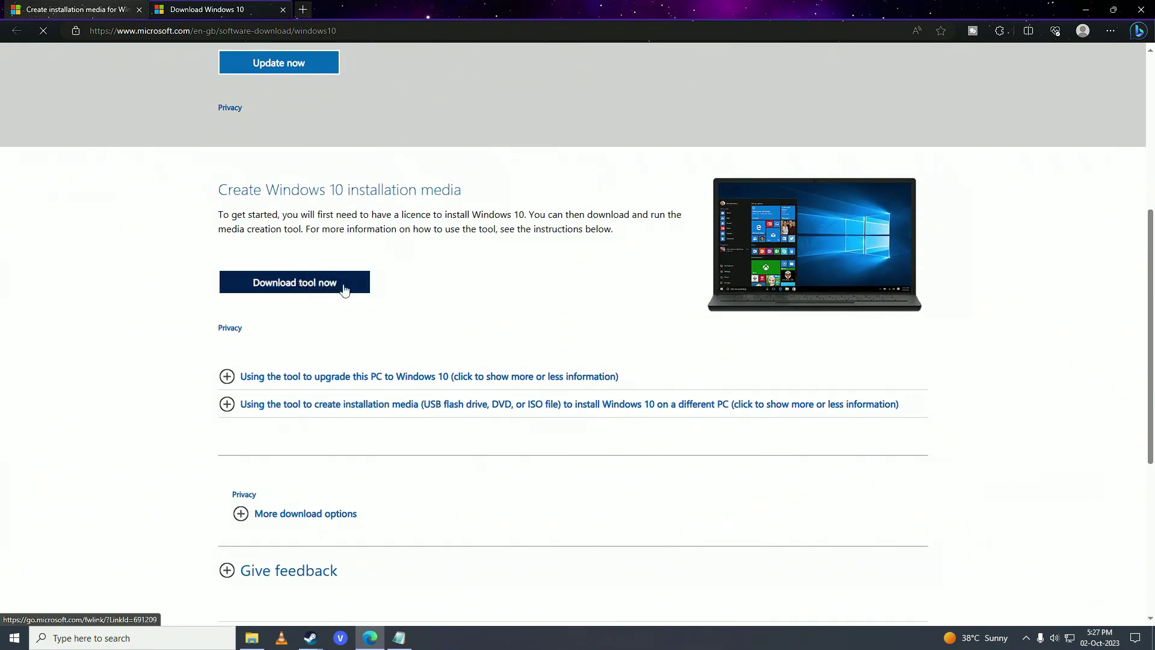
click(344, 290)
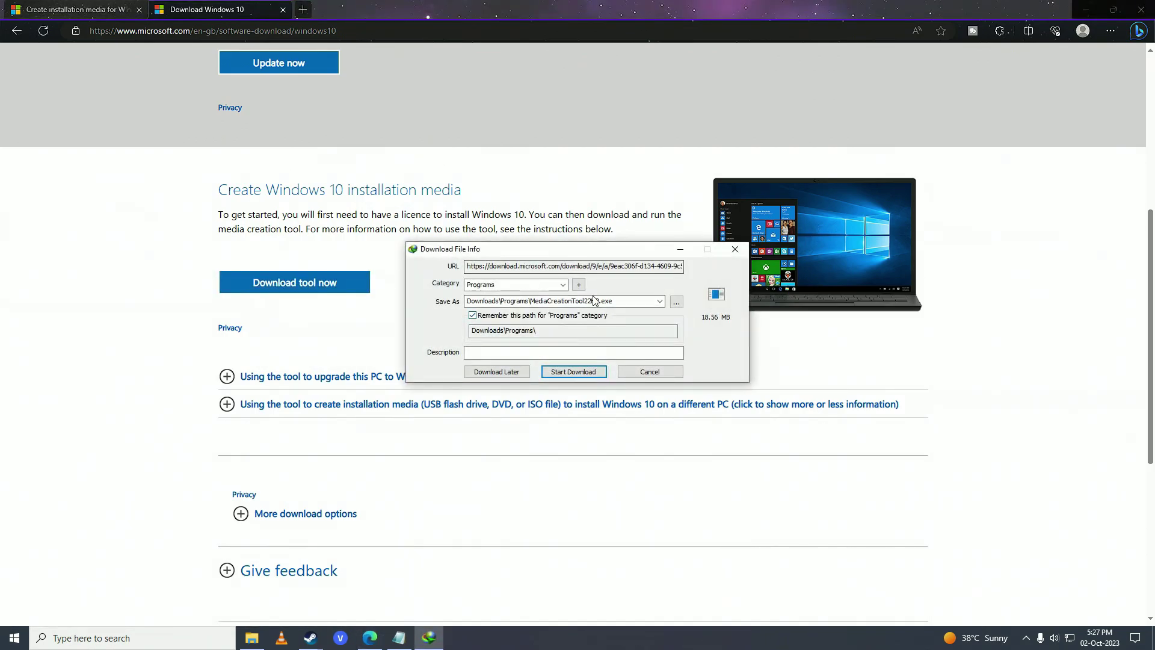
click(573, 371)
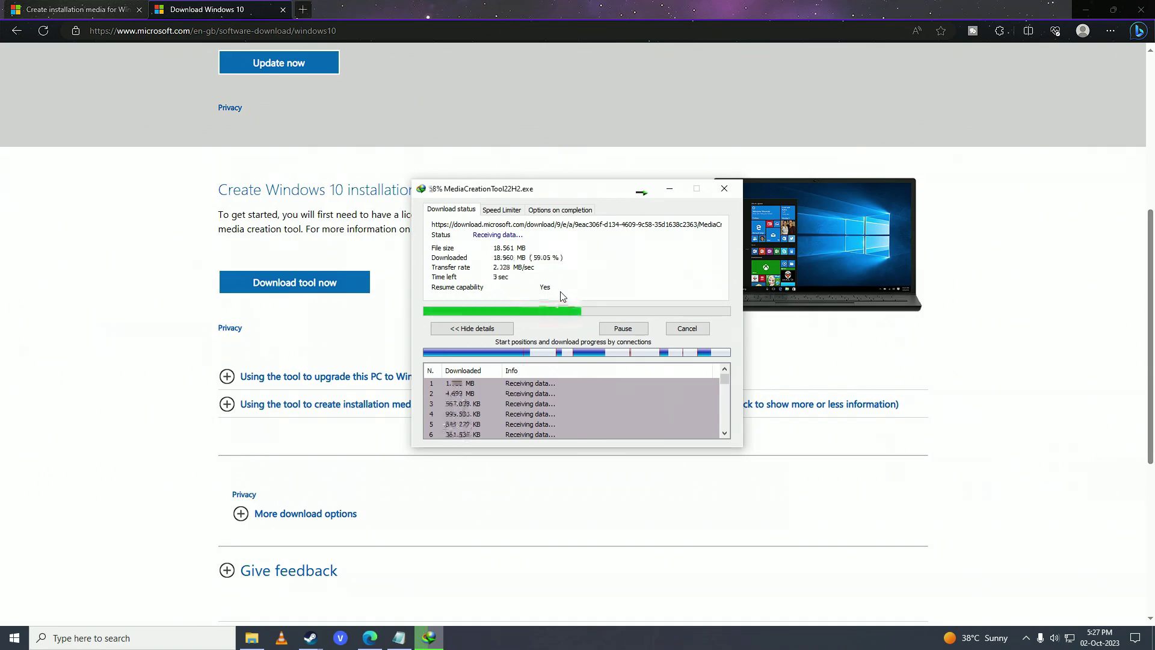
click(1141, 9)
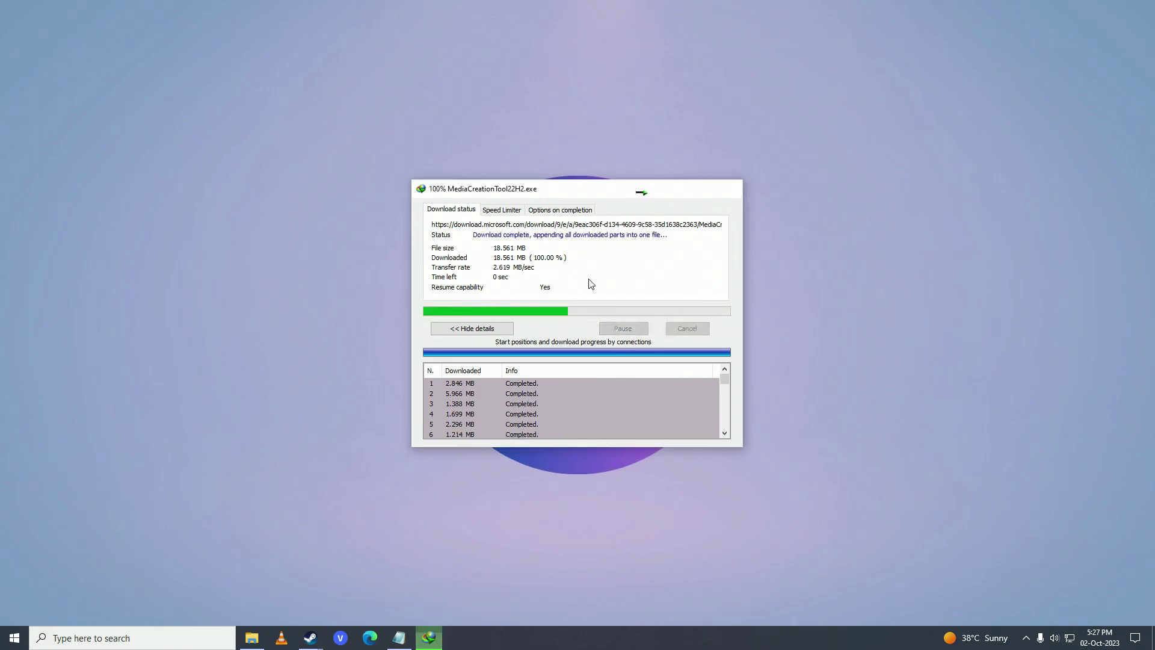
Run the downloaded media creation tool, accept the licence terms, and start the Windows 10 download with "Upgrade this PC now".
click(488, 356)
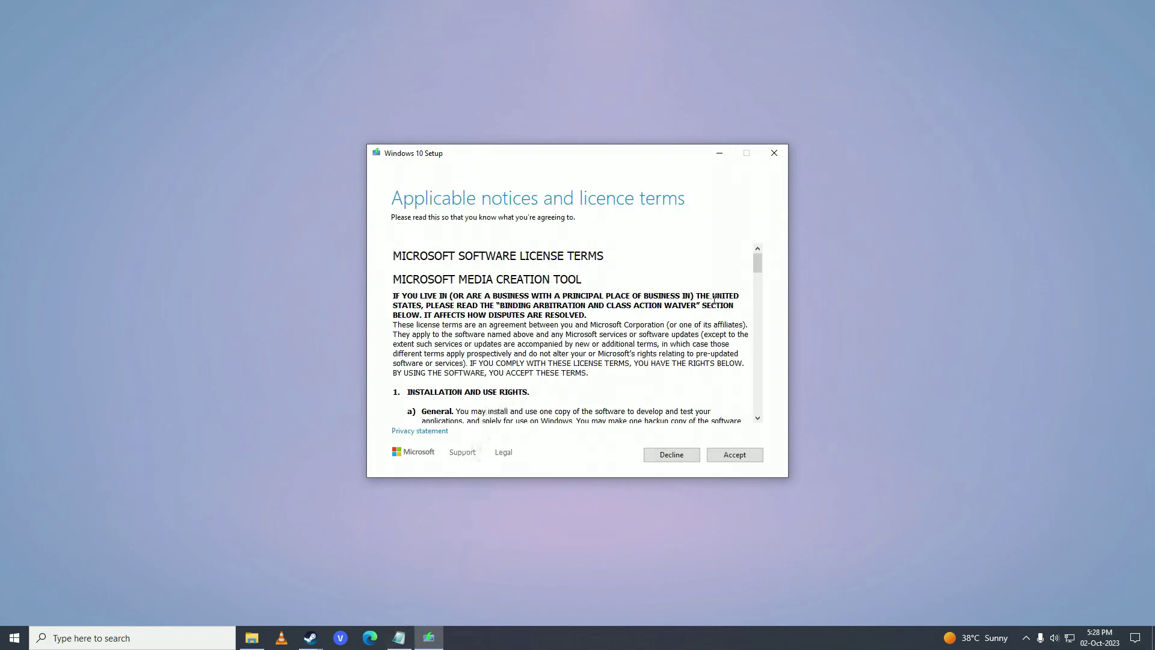
click(732, 454)
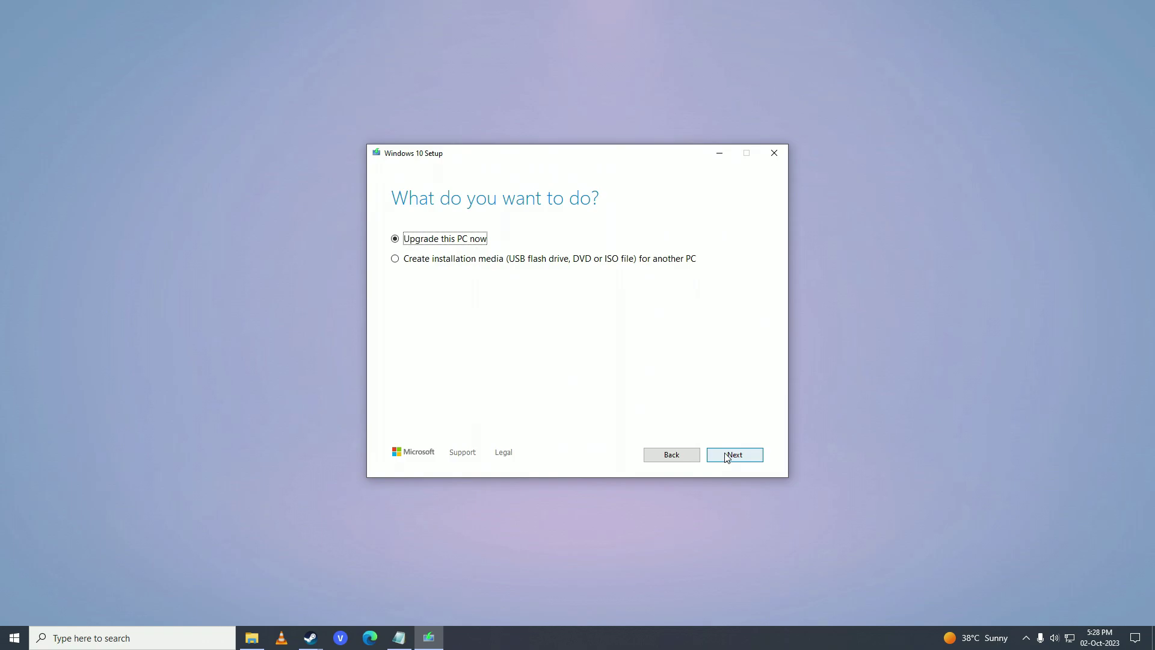
click(726, 458)
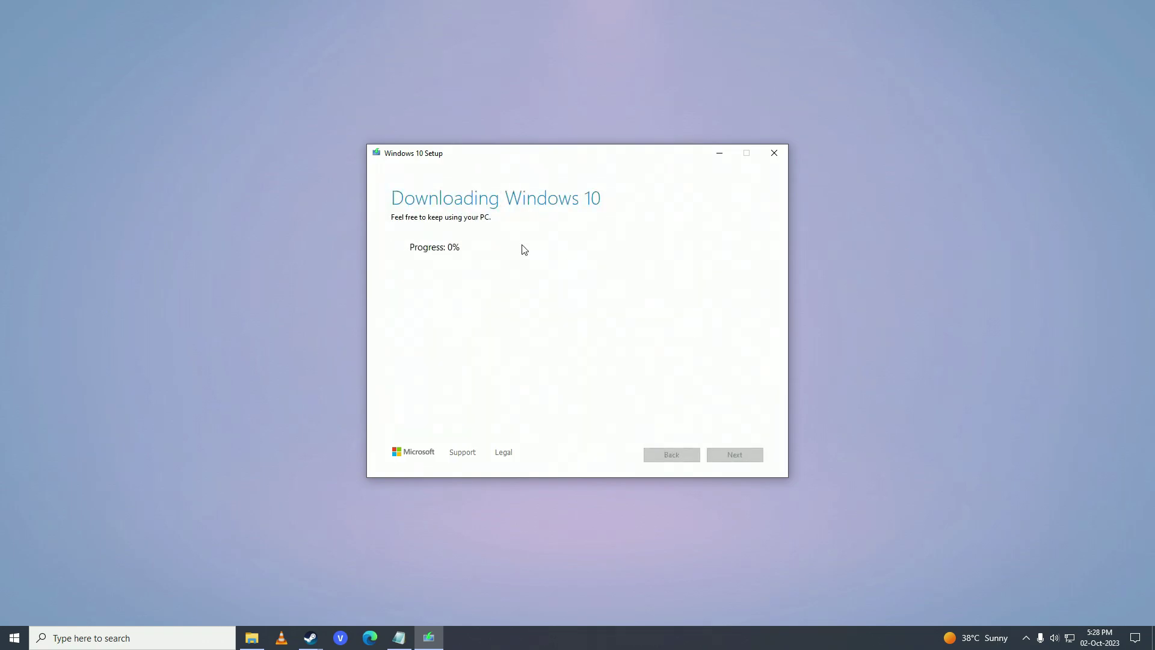